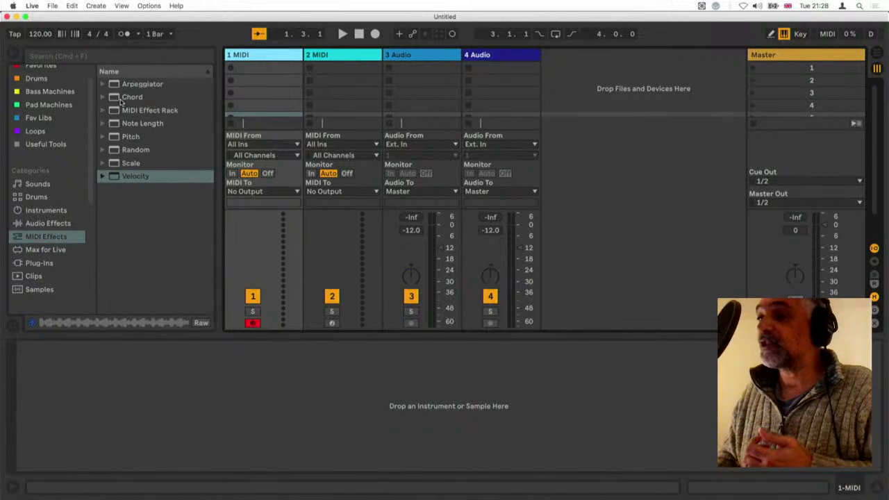
Add the Chord MIDI effect to the 1 MIDI track, with Shift 1 at +3 st and Shift 2 at +7 st
{"action": "left_click", "coordinate": [126, 97]}
{"action": "key", "text": "Return"}
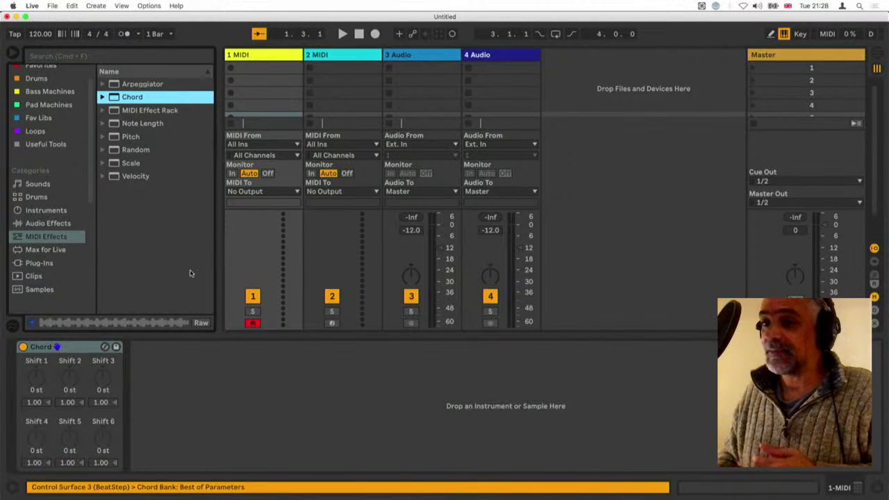
{"action": "left_click", "coordinate": [77, 350]}
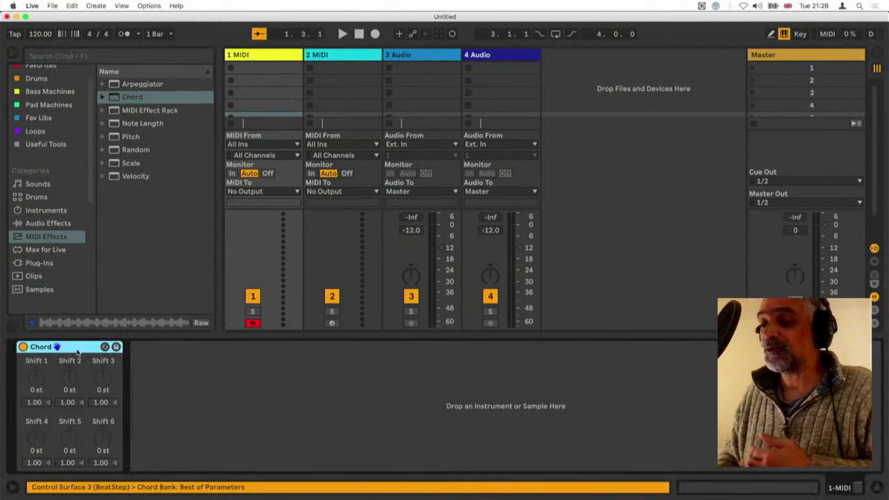
{"action": "left_click", "coordinate": [37, 392]}
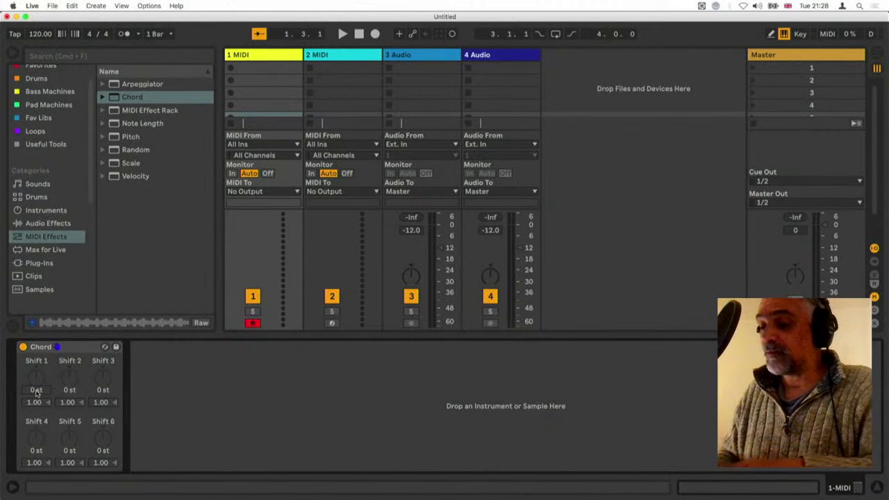
{"action": "left_click_drag", "start_coordinate": [36, 392], "coordinate": [70, 390]}
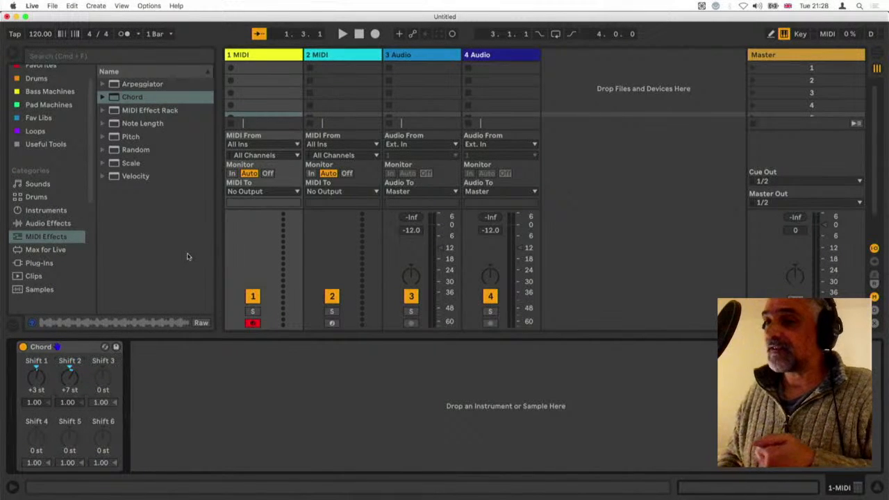
Load Simpler's Cheap Electronic Piano preset from Piano & Keys after the Chord device and set the track volume to -11.8
{"action": "left_click", "coordinate": [54, 210]}
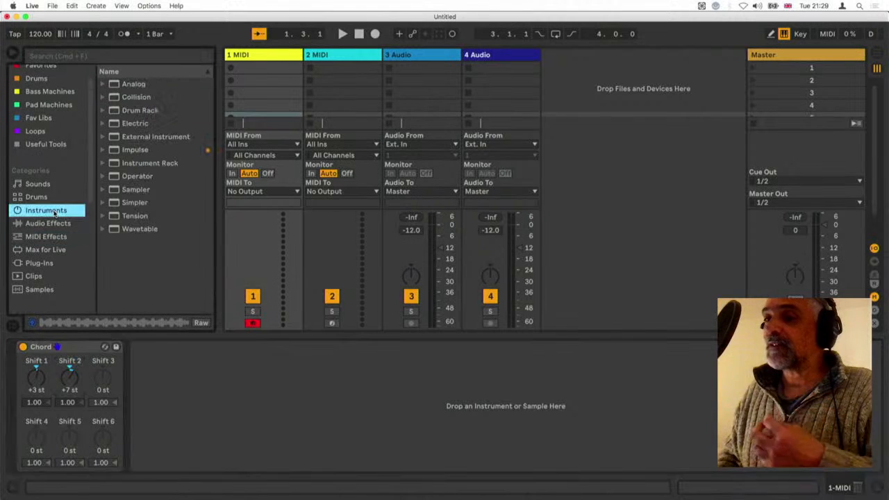
{"action": "left_click", "coordinate": [99, 57]}
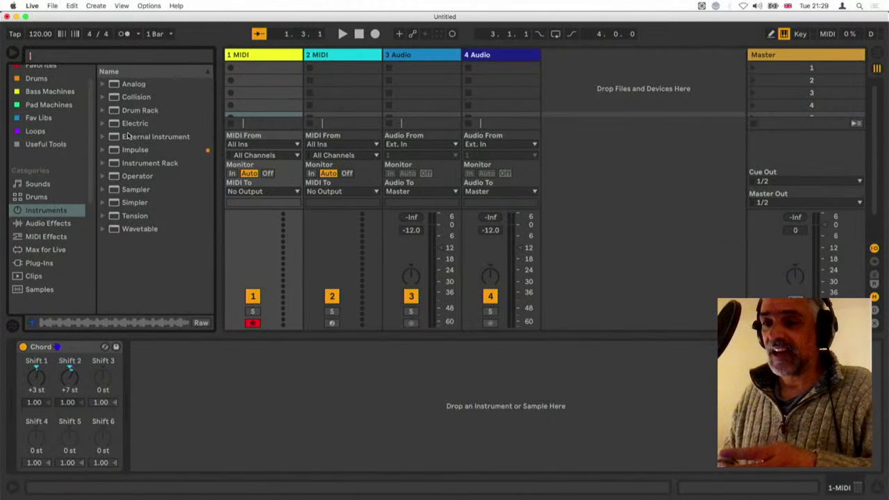
{"action": "left_click", "coordinate": [102, 202]}
{"action": "scroll", "coordinate": [125, 243], "scroll_direction": "down", "scroll_amount": 4}
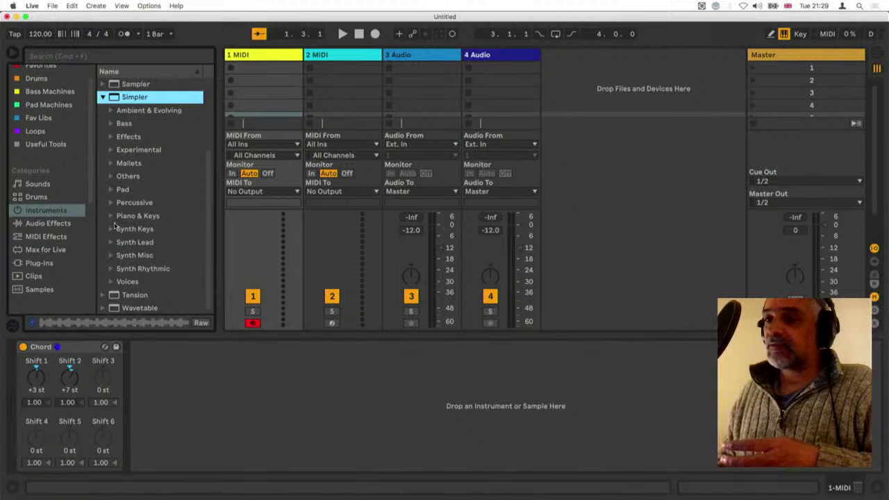
{"action": "left_click", "coordinate": [114, 216]}
{"action": "scroll", "coordinate": [158, 264], "scroll_direction": "down", "scroll_amount": 1}
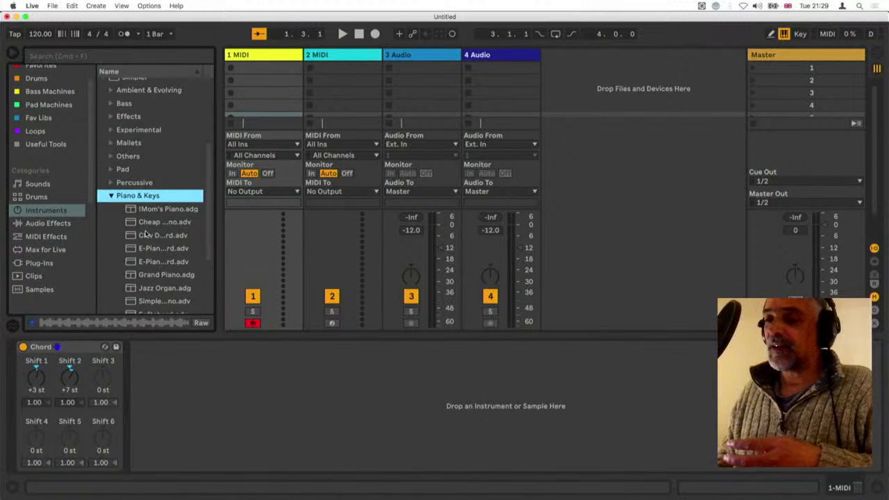
{"action": "left_click_drag", "start_coordinate": [142, 223], "coordinate": [169, 389]}
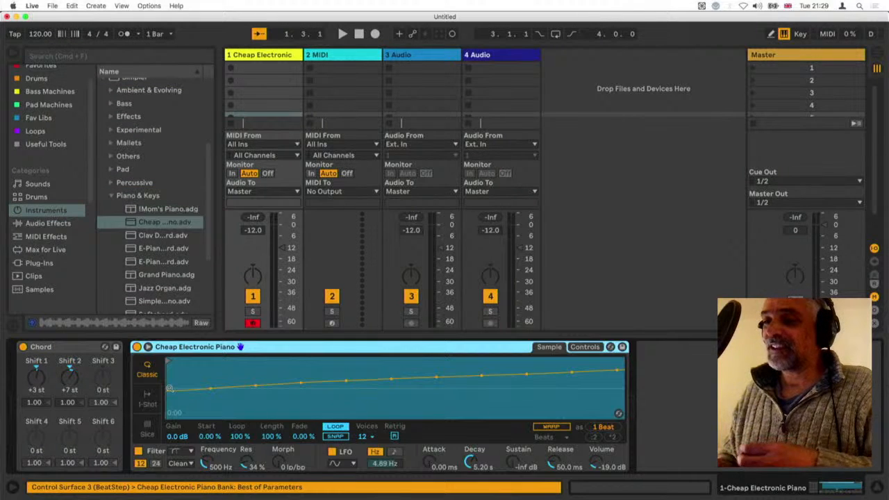
{"action": "left_click_drag", "start_coordinate": [283, 248], "coordinate": [284, 247]}
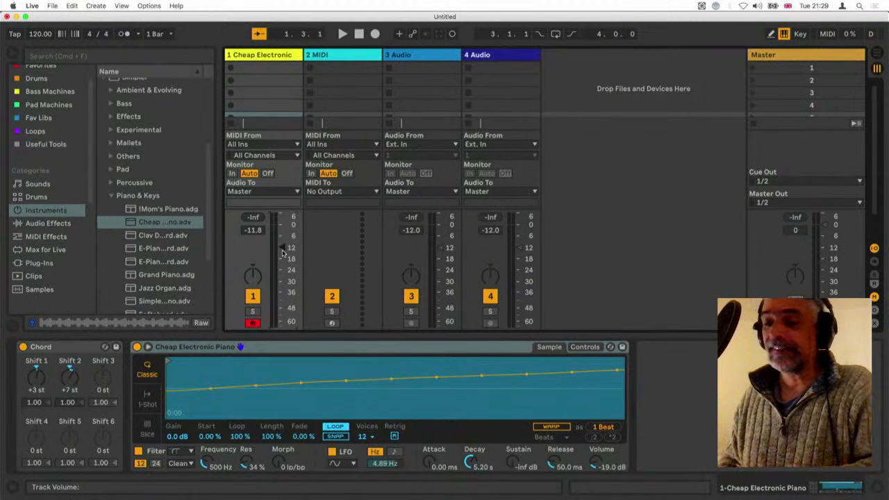
Play single notes with the computer keyboard in lower octaves to audition the chord on the electric piano
{"action": "key", "text": "a"}
{"action": "key", "text": "z"}
{"action": "key", "text": "a"}
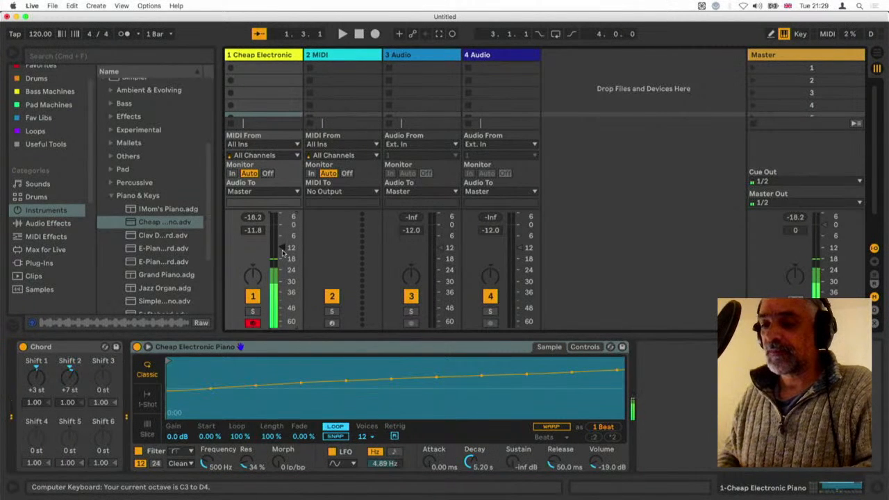
{"action": "key", "text": "a"}
{"action": "key", "text": "a"}
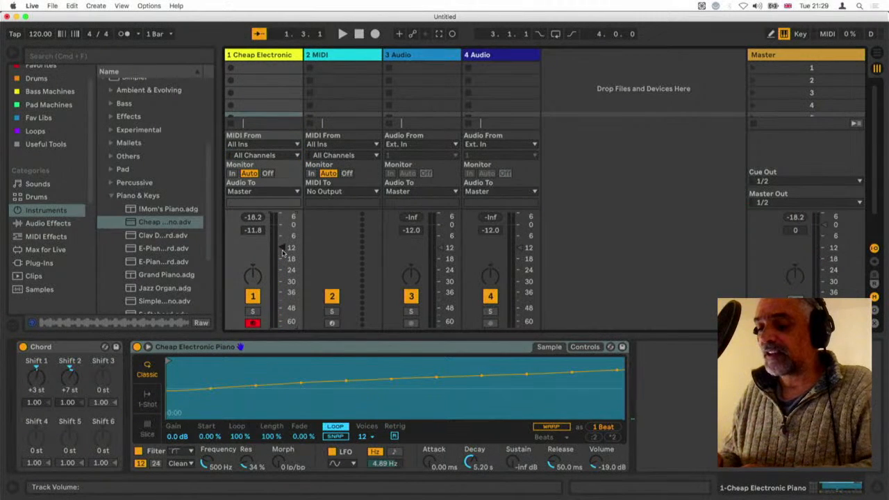
{"action": "key", "text": "z"}
{"action": "key", "text": "a"}
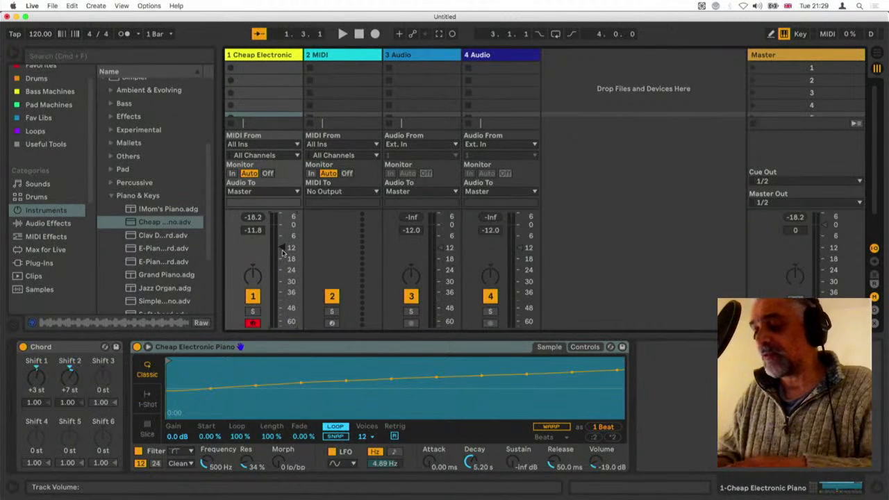
{"action": "key", "text": "a"}
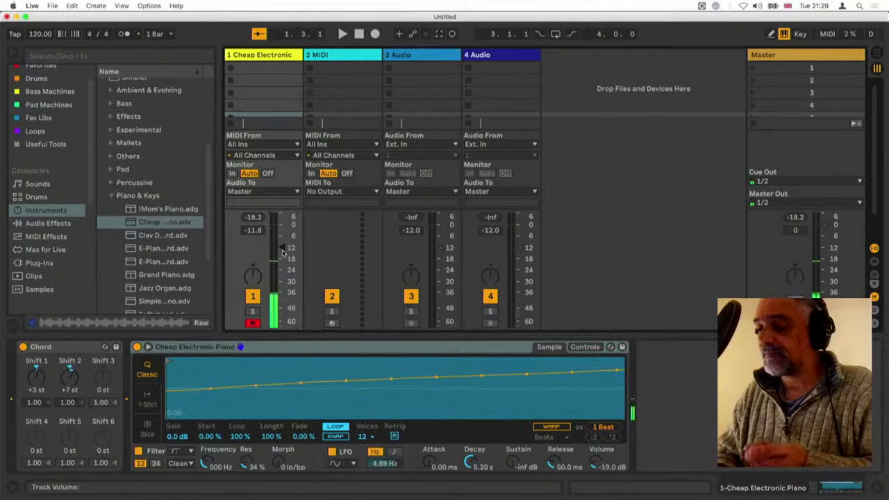
{"action": "key", "text": "a"}
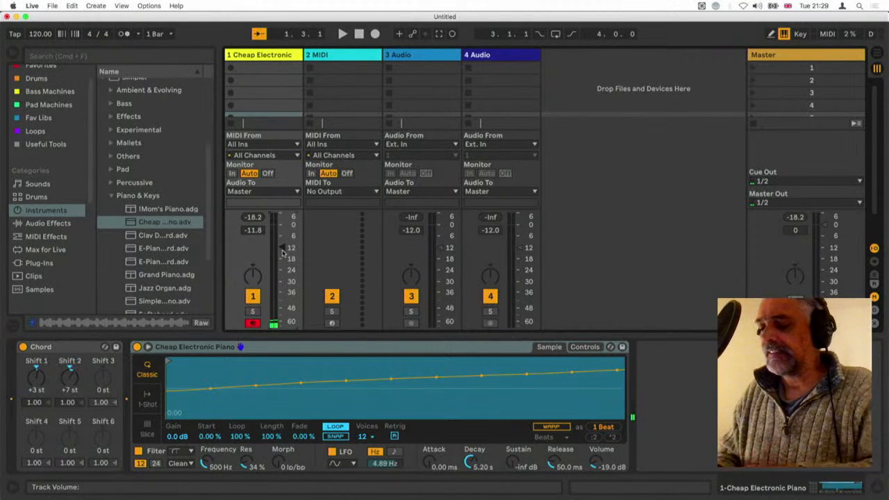
{"action": "key", "text": "a"}
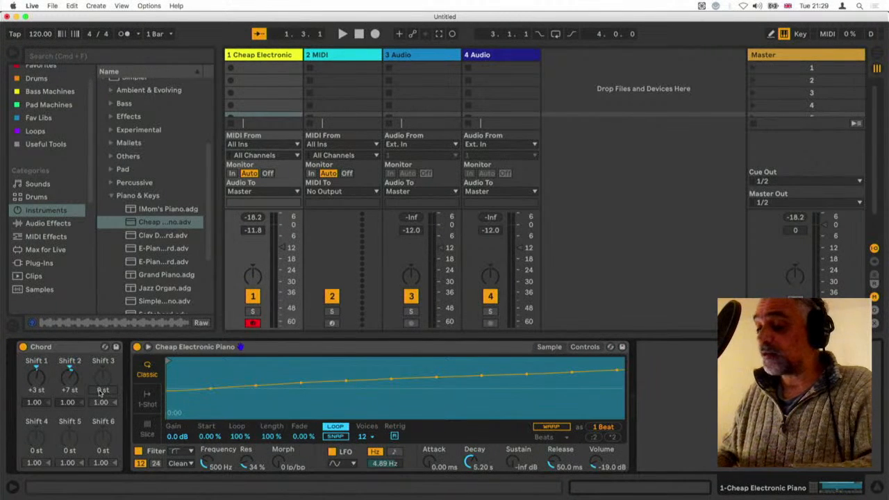
Set the Chord device's Shift 3 to +10 st, and try Shift 4 at +14 st before resetting it to 0 st
{"action": "left_click_drag", "start_coordinate": [102, 391], "coordinate": [102, 375]}
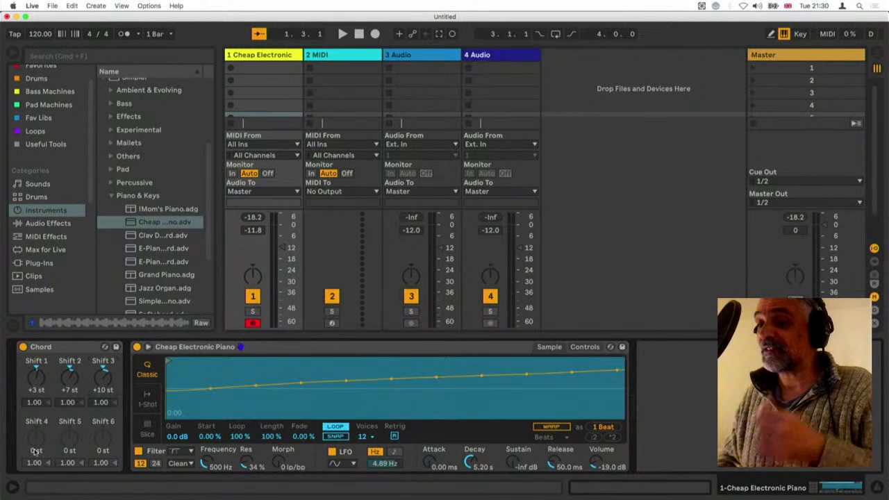
{"action": "left_click_drag", "start_coordinate": [35, 451], "coordinate": [34, 431]}
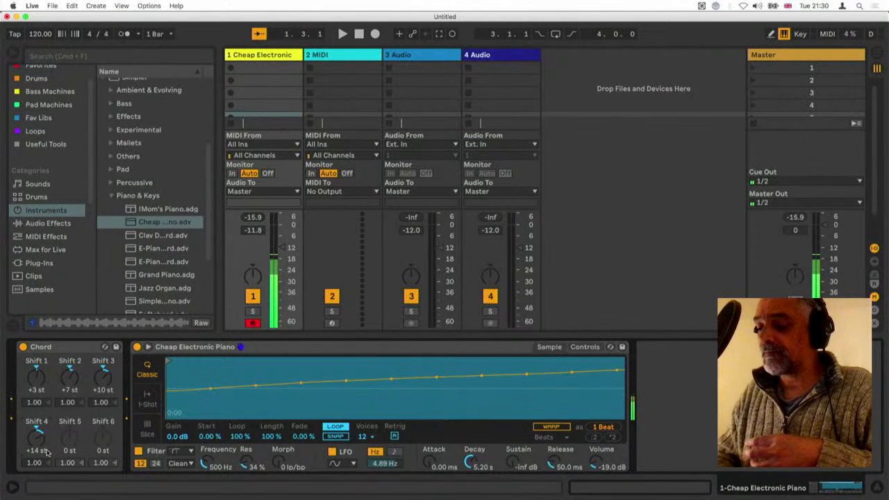
{"action": "double_click", "coordinate": [39, 443]}
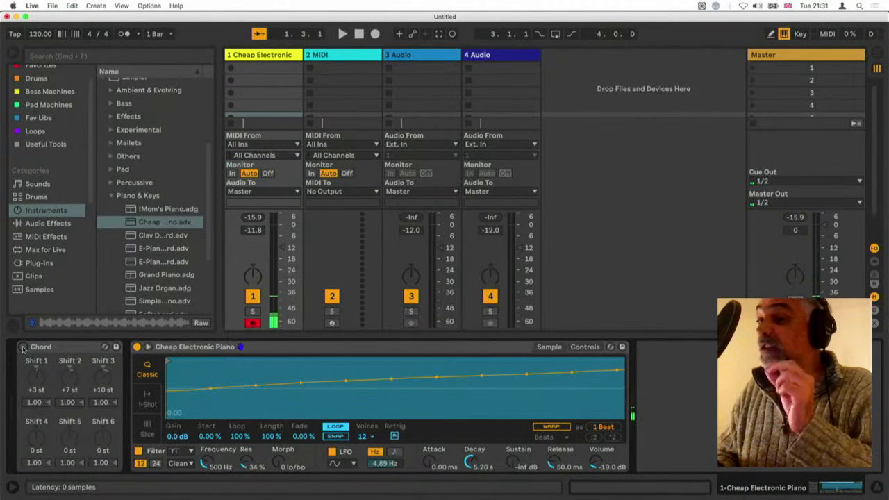
Play notes in different octaves to compare the sound with the Chord device bypassed and switched back on
{"action": "key", "text": "z"}
{"action": "key", "text": "a"}
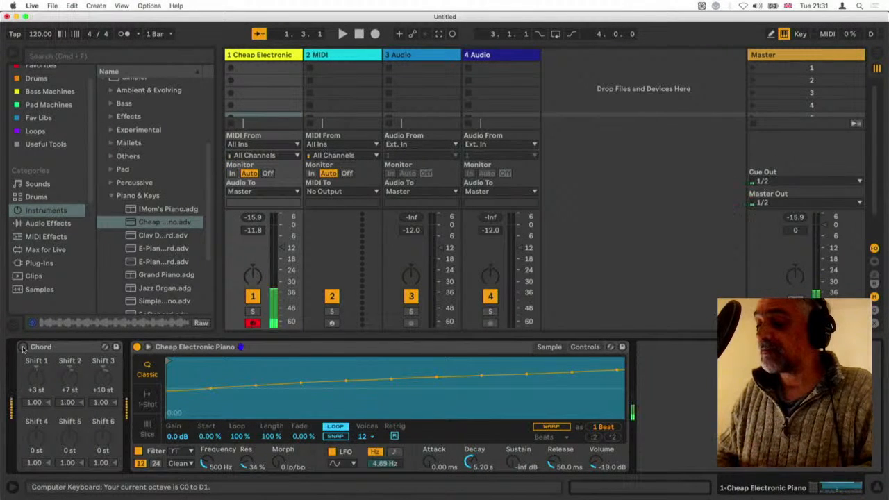
{"action": "key", "text": "x"}
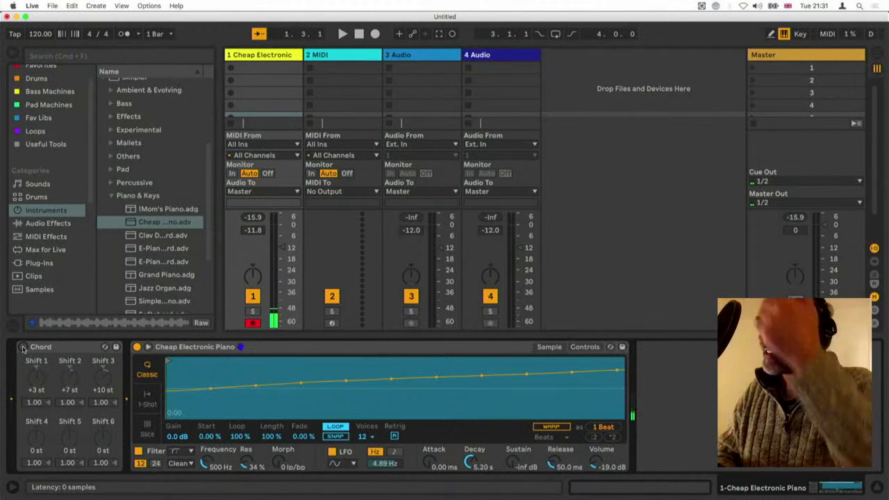
{"action": "key", "text": "a"}
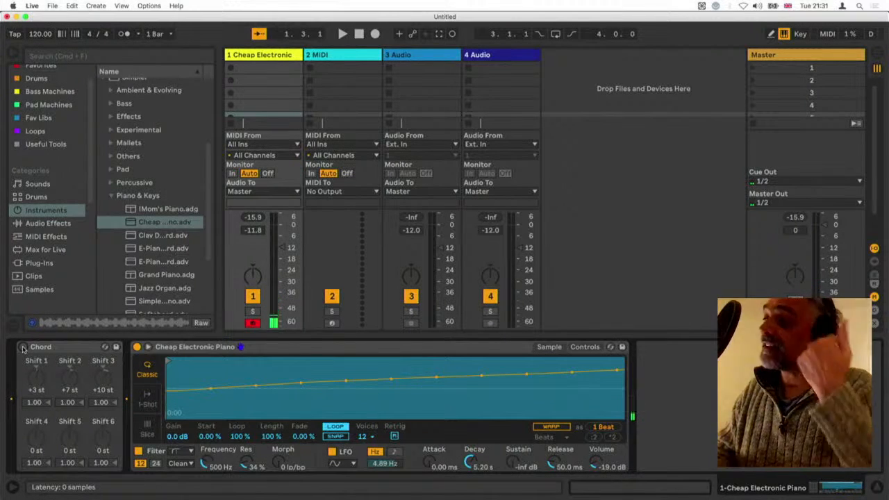
{"action": "key", "text": "a"}
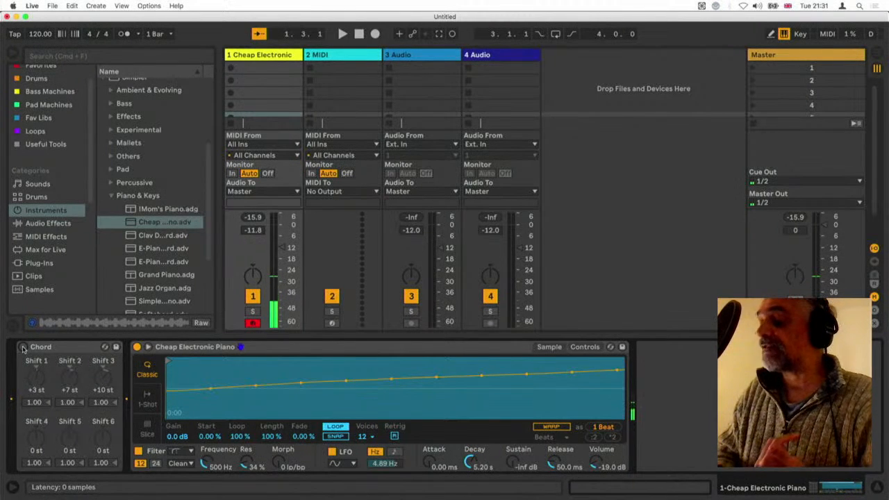
{"action": "key", "text": "a"}
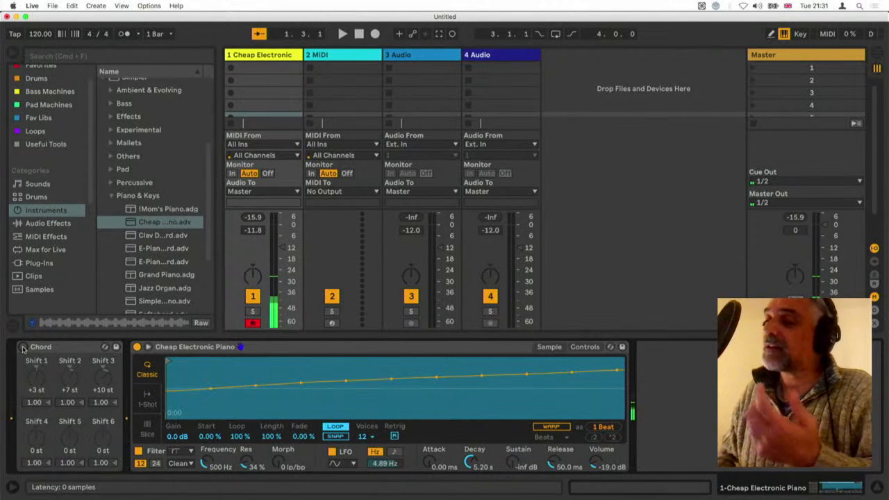
{"action": "left_click", "coordinate": [23, 347]}
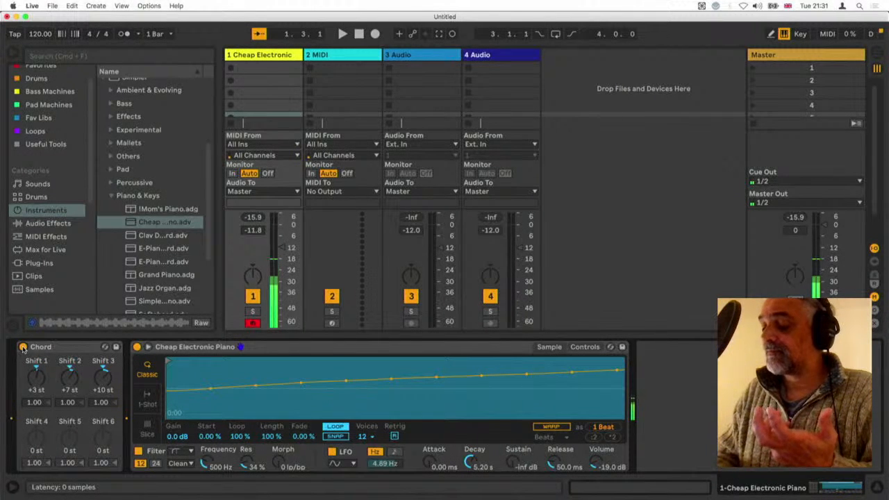
{"action": "key", "text": "z"}
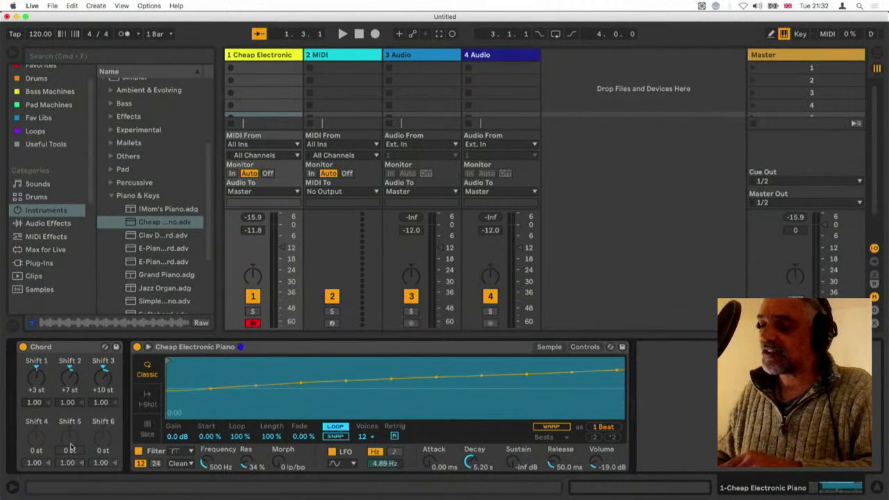
Try Shift 5 at -12 st and reset it to 0 st, toggling the Chord device off and on to compare
{"action": "mouse_move", "coordinate": [72, 448]}
{"action": "left_mouse_down"}
{"action": "mouse_move", "coordinate": [71, 458]}
{"action": "mouse_move", "coordinate": [71, 448]}
{"action": "left_mouse_up"}
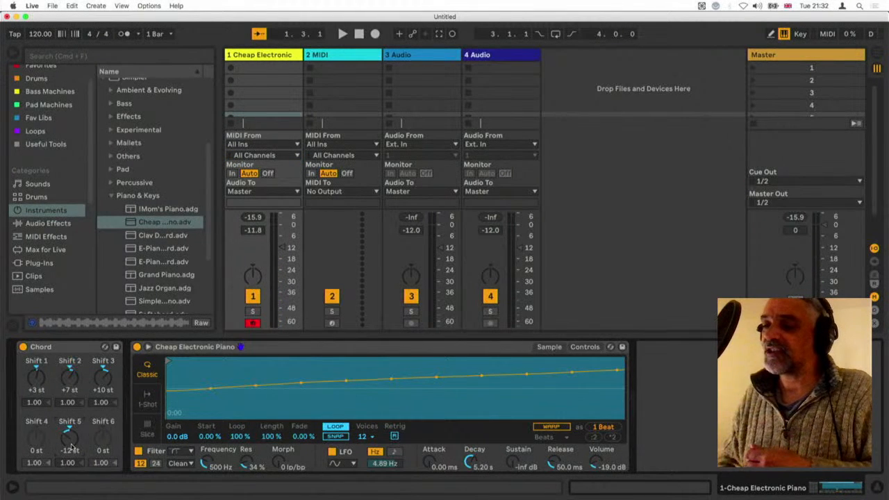
{"action": "left_click_drag", "start_coordinate": [72, 448], "coordinate": [71, 440]}
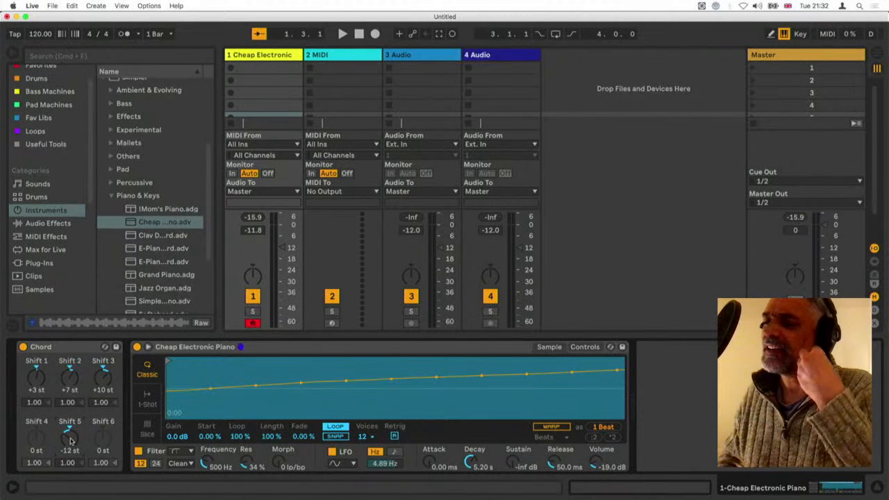
{"action": "double_click", "coordinate": [71, 442]}
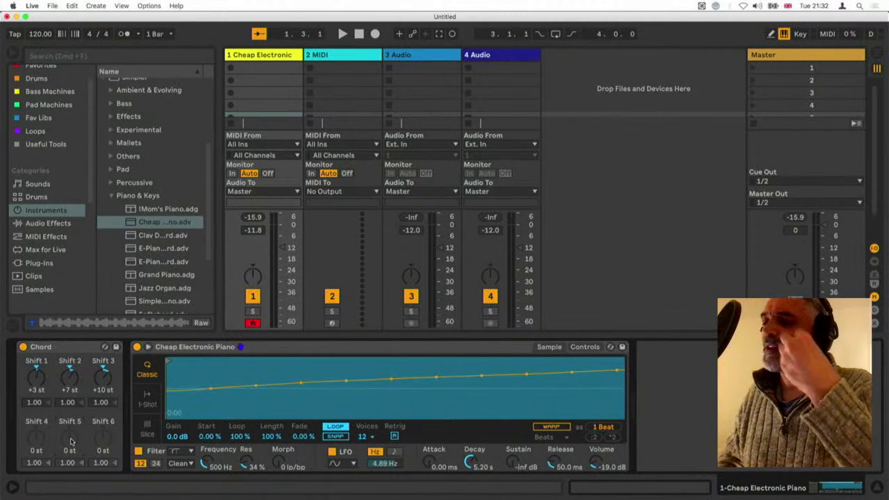
{"action": "left_click", "coordinate": [24, 348]}
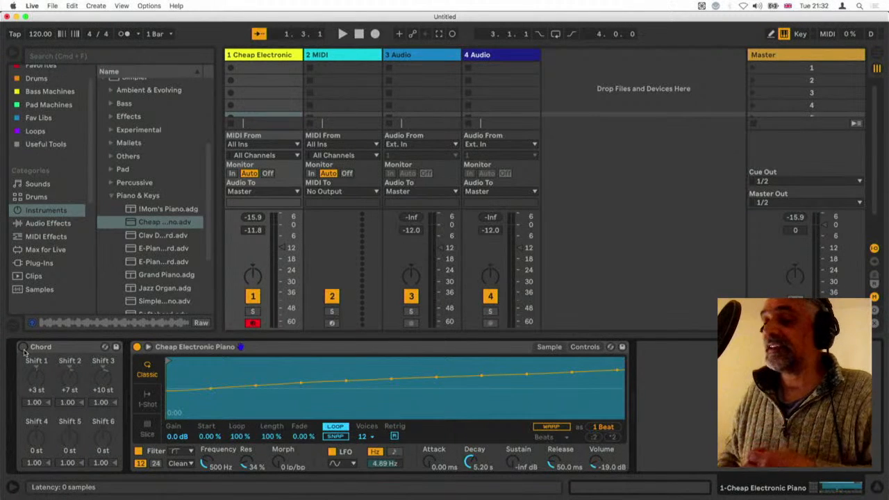
{"action": "left_click", "coordinate": [24, 348]}
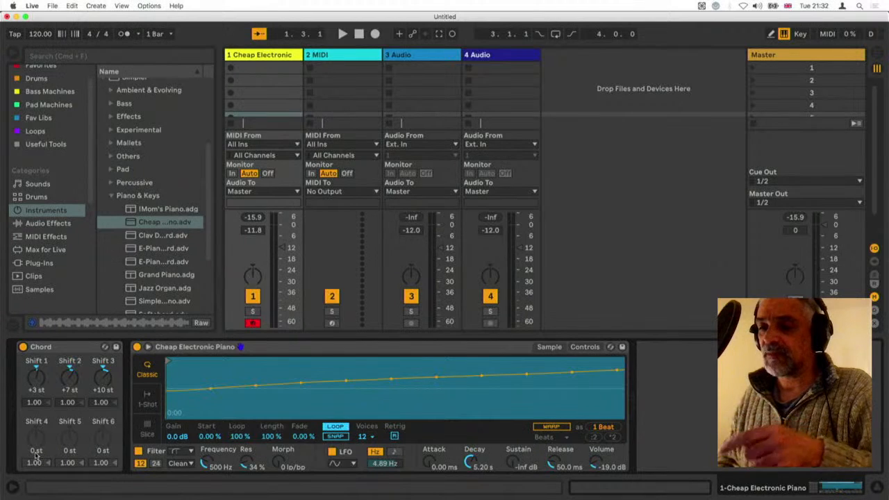
Set the Chord device's Shift 4 to +14 st and Shift 5 to -12 st, toggling the device off and on to compare
{"action": "left_click_drag", "start_coordinate": [36, 452], "coordinate": [36, 420]}
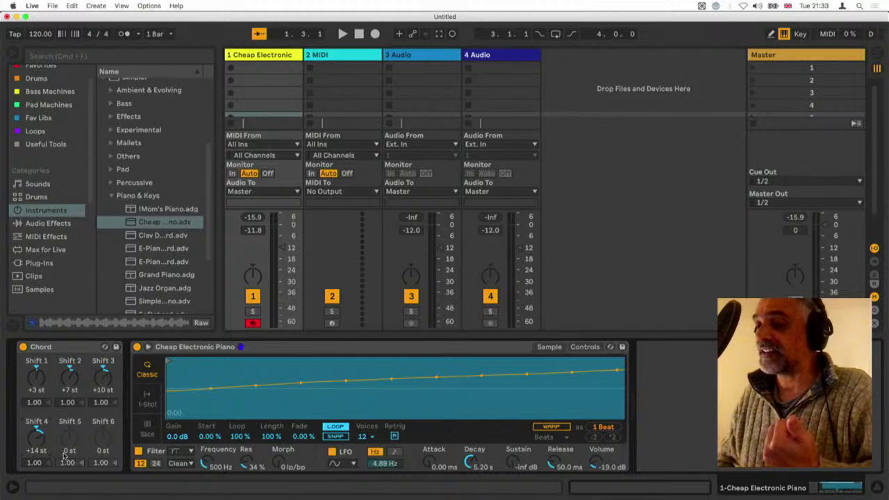
{"action": "left_click_drag", "start_coordinate": [70, 451], "coordinate": [69, 476]}
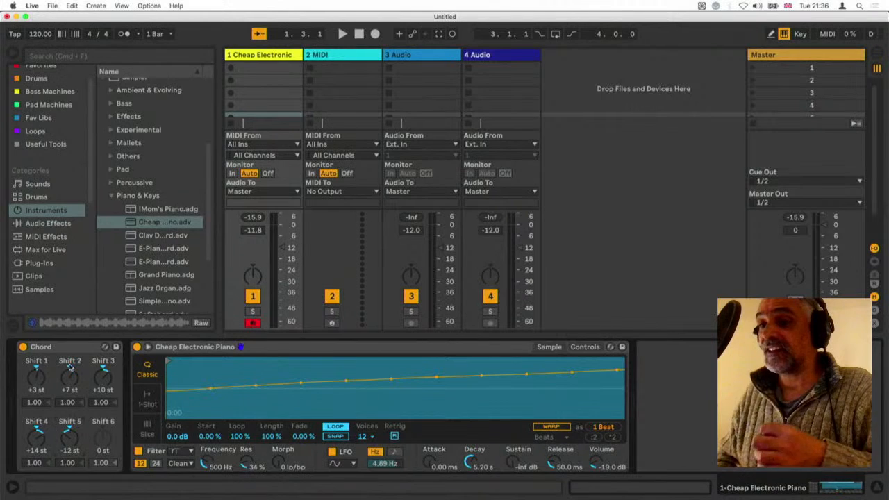
{"action": "left_click", "coordinate": [24, 347]}
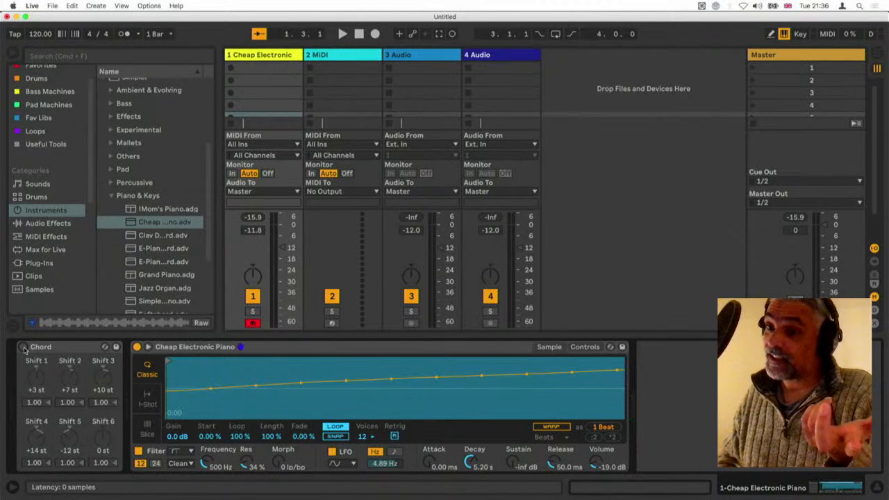
{"action": "left_click", "coordinate": [22, 346]}
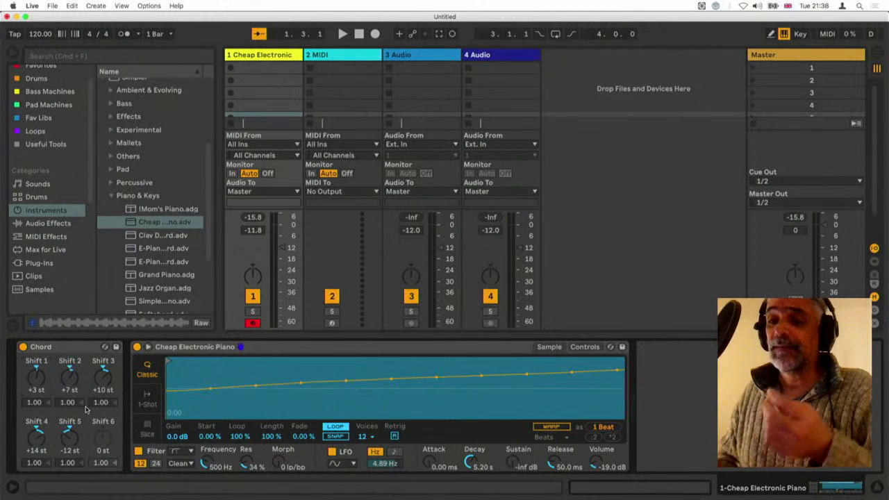
Reset the Chord device's Shift 4 to 0 st and set Shift 1 to +4 st and Shift 3 to +11 st
{"action": "double_click", "coordinate": [41, 445]}
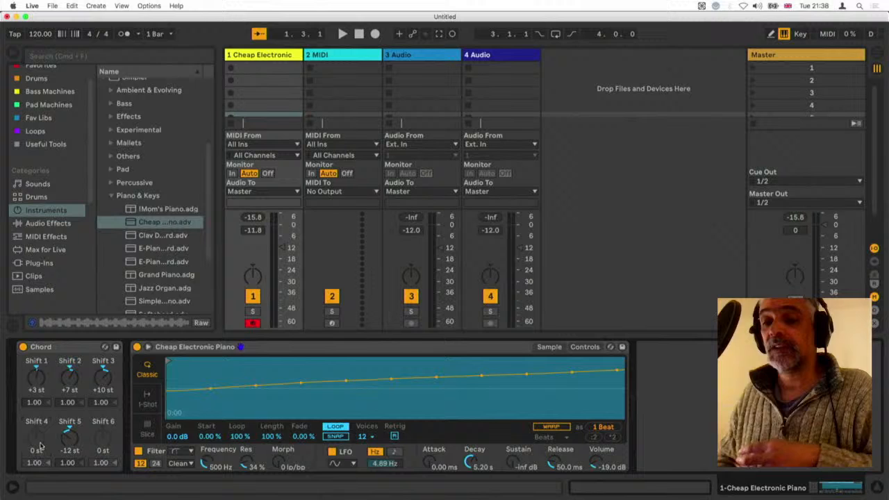
{"action": "left_click", "coordinate": [38, 381]}
{"action": "type", "text": "4"}
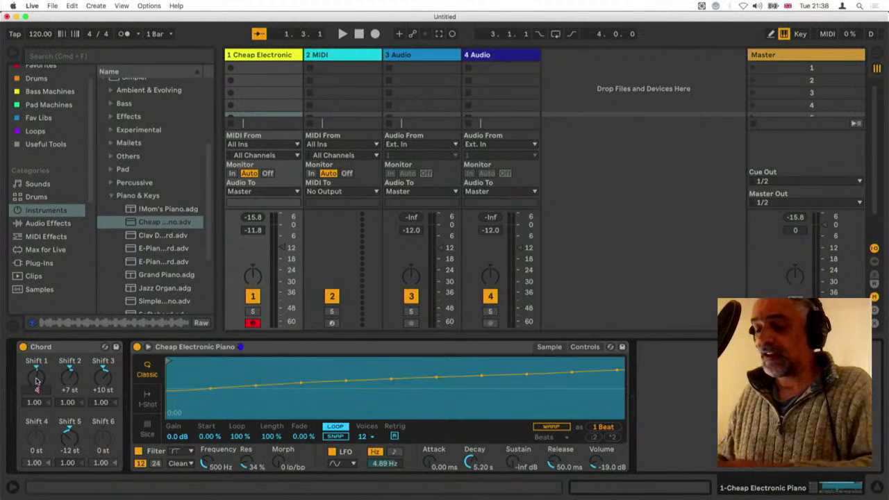
{"action": "key", "text": "Return"}
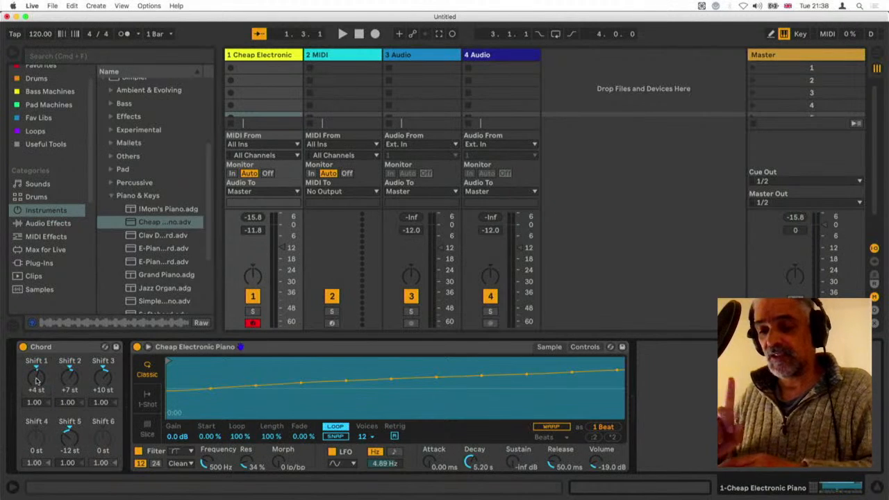
{"action": "left_click", "coordinate": [106, 388]}
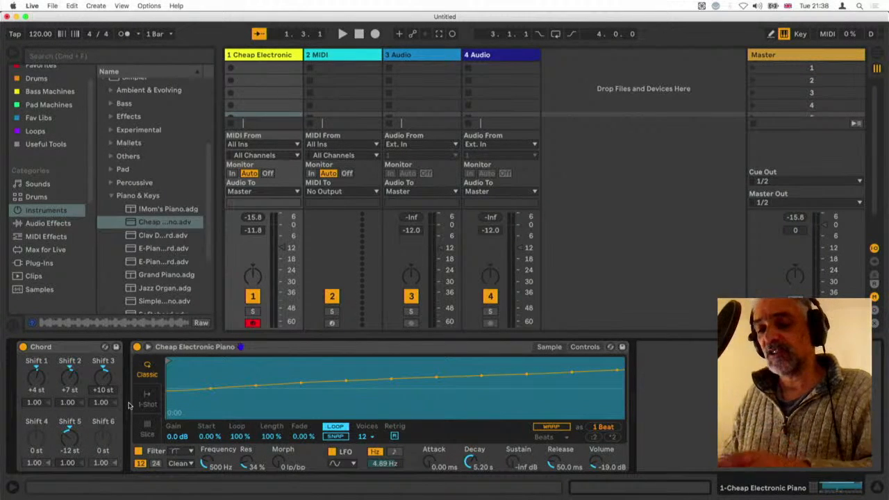
{"action": "type", "text": "11"}
{"action": "key", "text": "Return"}
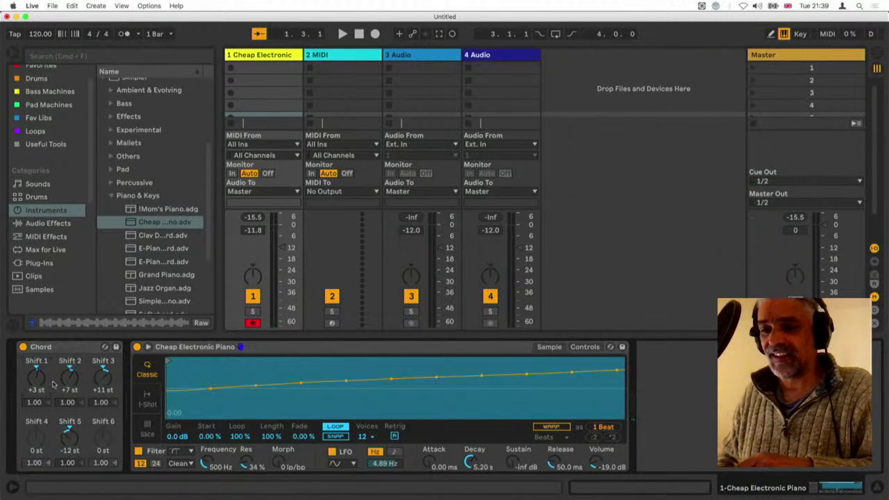
Try Shift 1 at +3 st and Shift 3 at +10 st, and return them to +4 st and +11 st
{"action": "scroll", "coordinate": [105, 379], "scroll_direction": "down", "scroll_amount": 1}
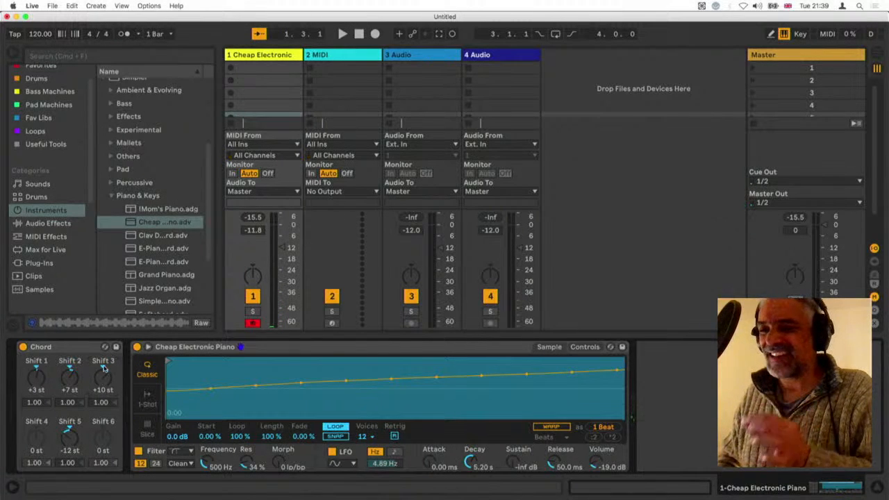
{"action": "key", "text": "super+z"}
{"action": "key", "text": "super+z"}
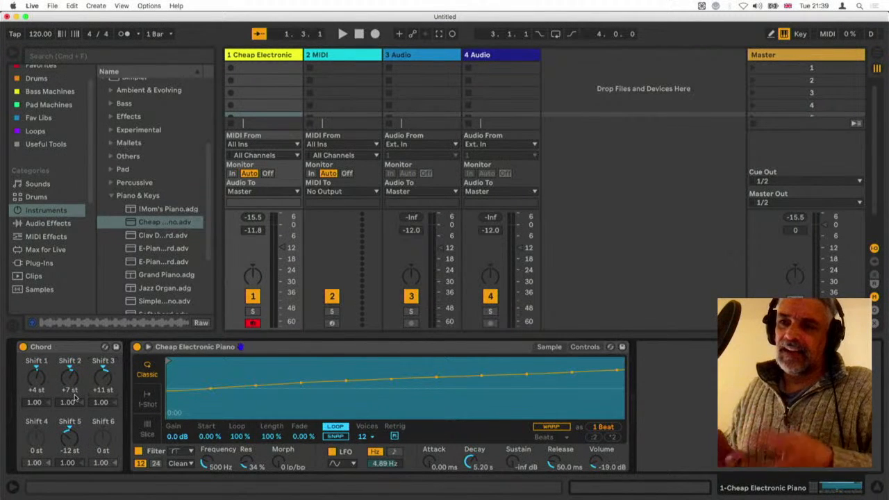
Create a one-bar clip on the electric piano track with full-length C3, D#3, G3 and A#3 notes, and fold the note display
{"action": "double_click", "coordinate": [258, 73]}
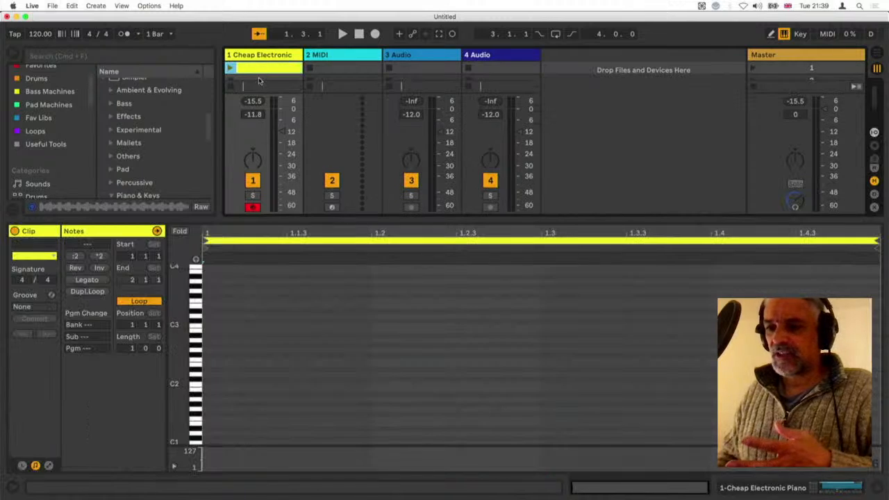
{"action": "double_click", "coordinate": [208, 326]}
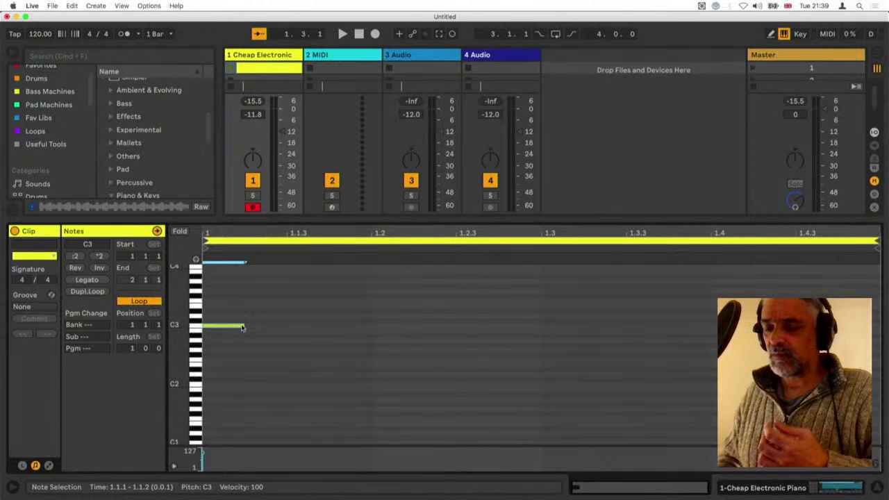
{"action": "left_click_drag", "start_coordinate": [242, 327], "coordinate": [876, 324]}
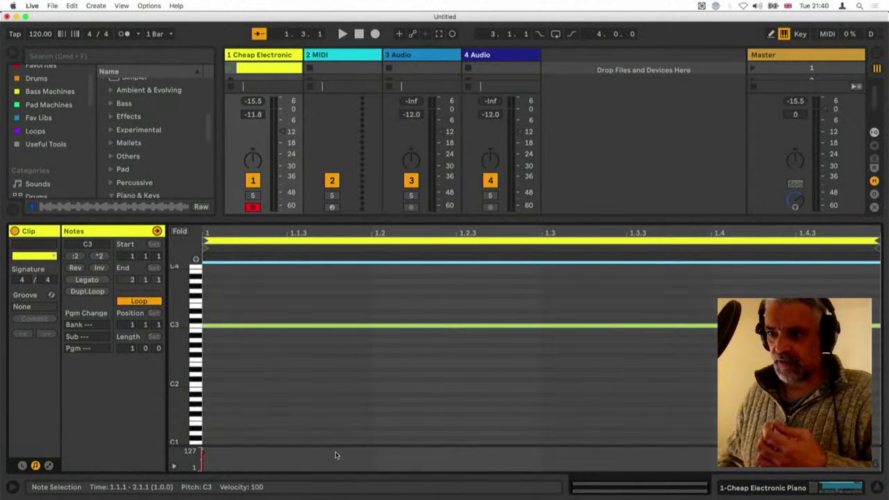
{"action": "left_click_drag", "start_coordinate": [234, 327], "coordinate": [233, 277]}
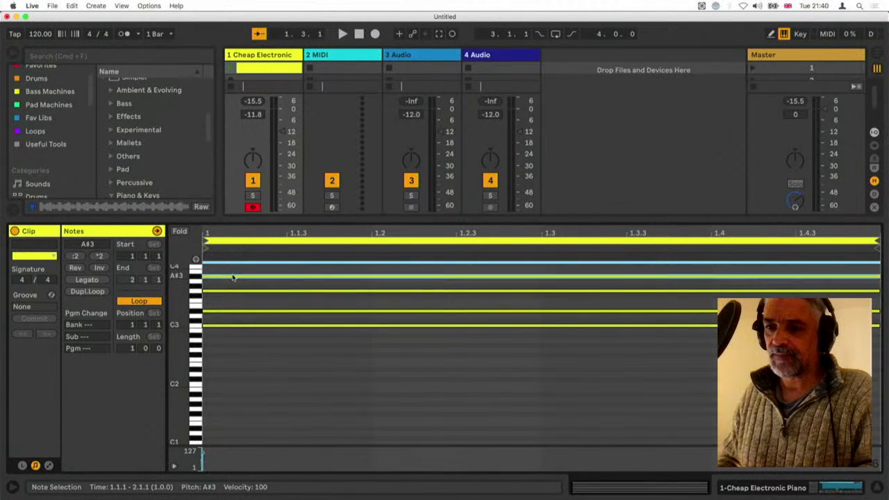
{"action": "key", "text": "f"}
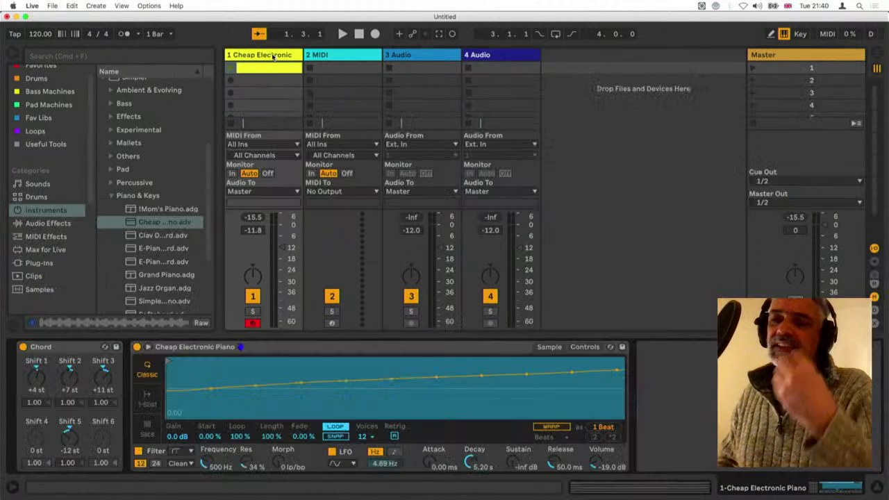
Bypass the Chord device, reopen the clip's notes, and play C3 and D#3 as single notes in the C3 octave
{"action": "left_click", "coordinate": [23, 346]}
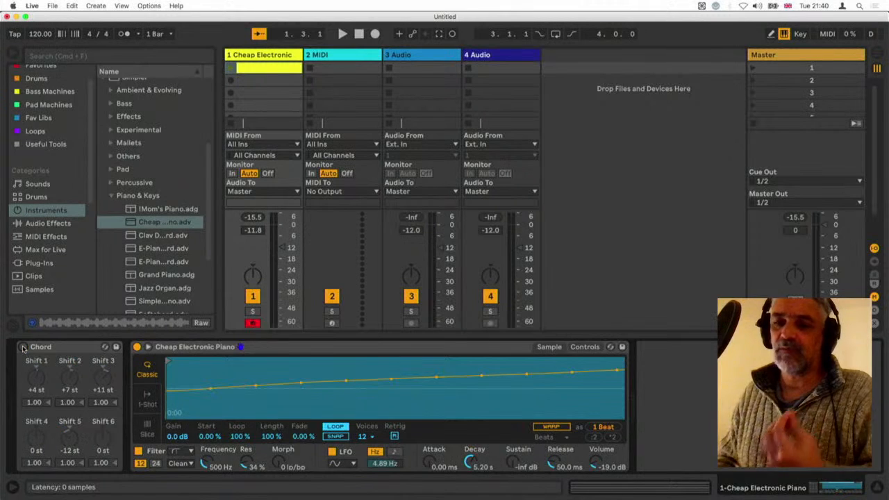
{"action": "left_click", "coordinate": [271, 67]}
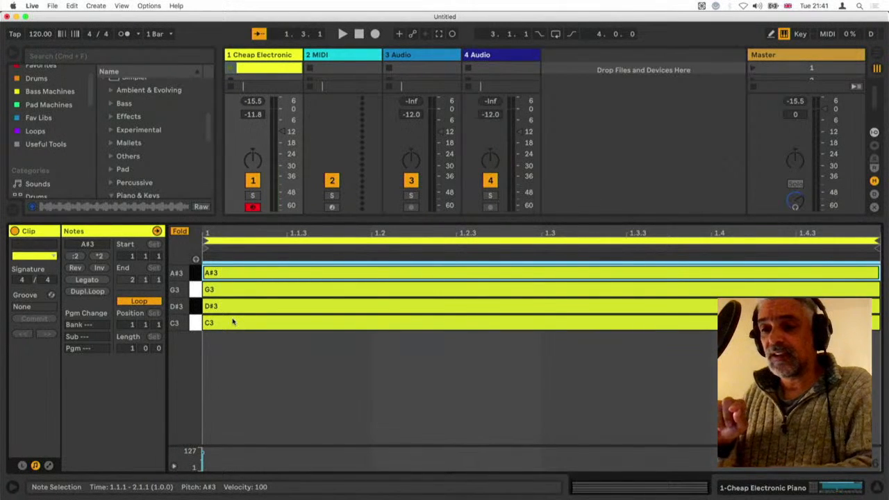
{"action": "key", "text": "z"}
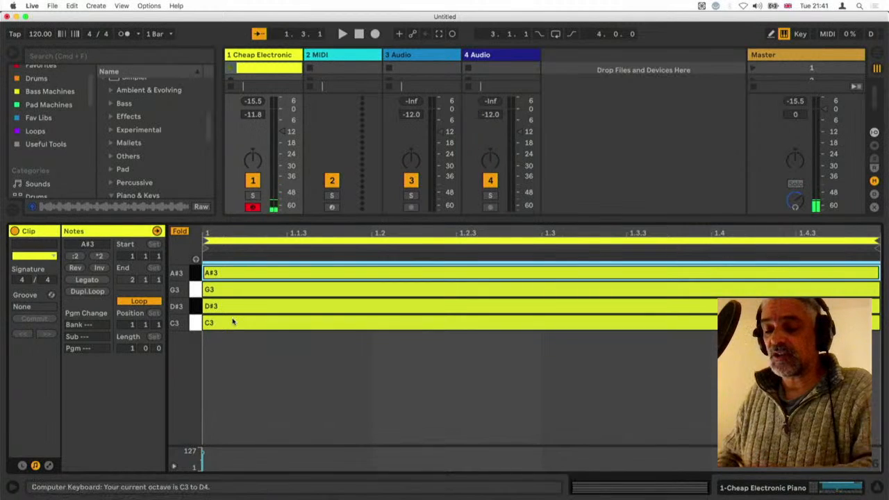
{"action": "key", "text": "a"}
{"action": "key", "text": "e"}
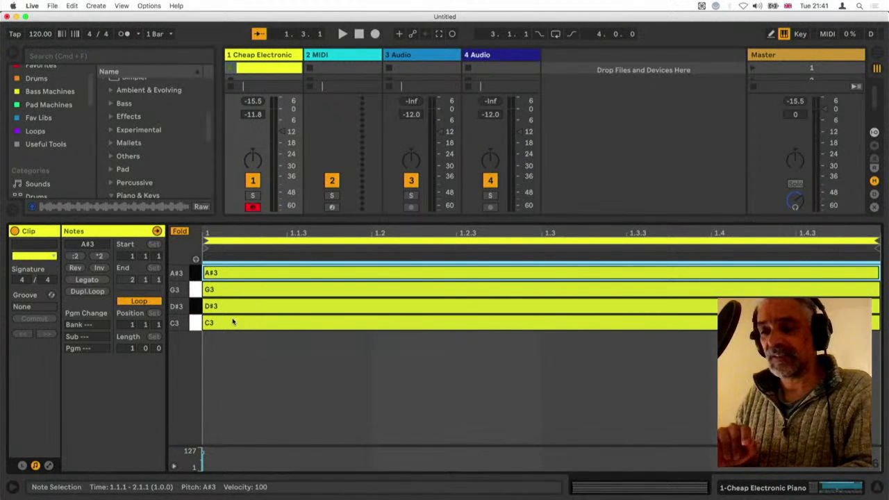
{"action": "key", "text": "e"}
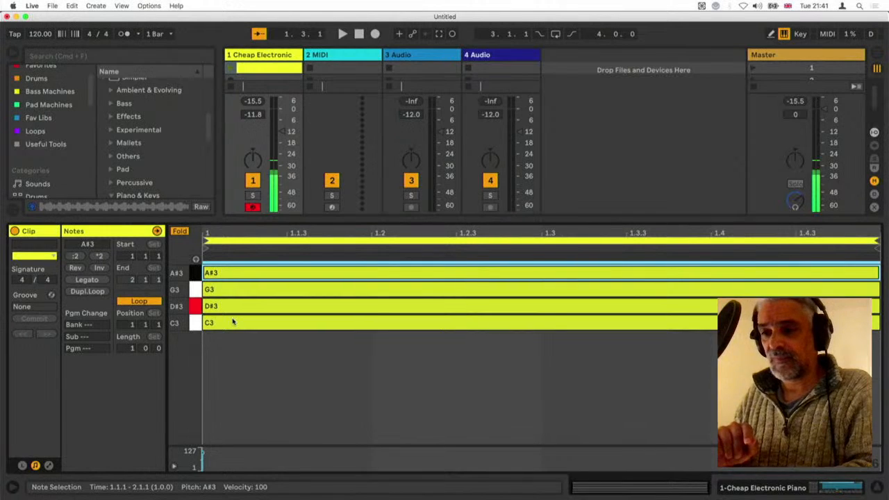
{"action": "key", "text": "a"}
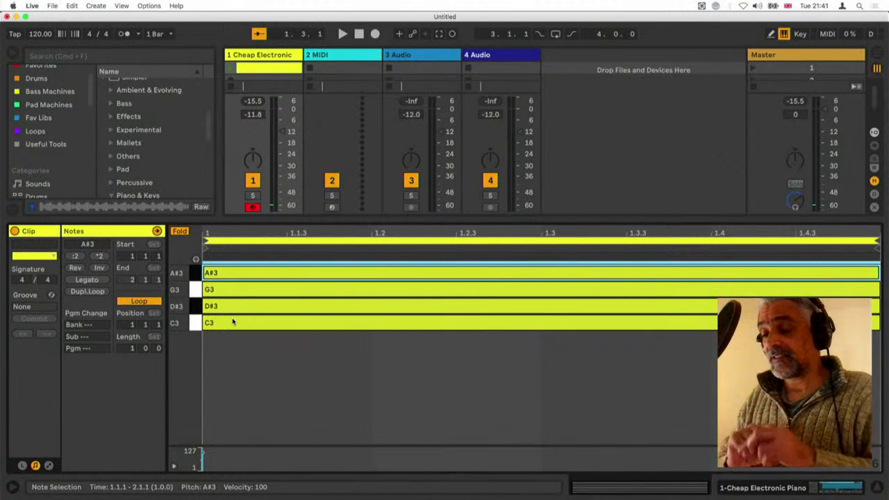
Play C3 from the octave below, return to the C3 octave, and play C3, D#3, G3 and A#3 in turn
{"action": "key", "text": "z"}
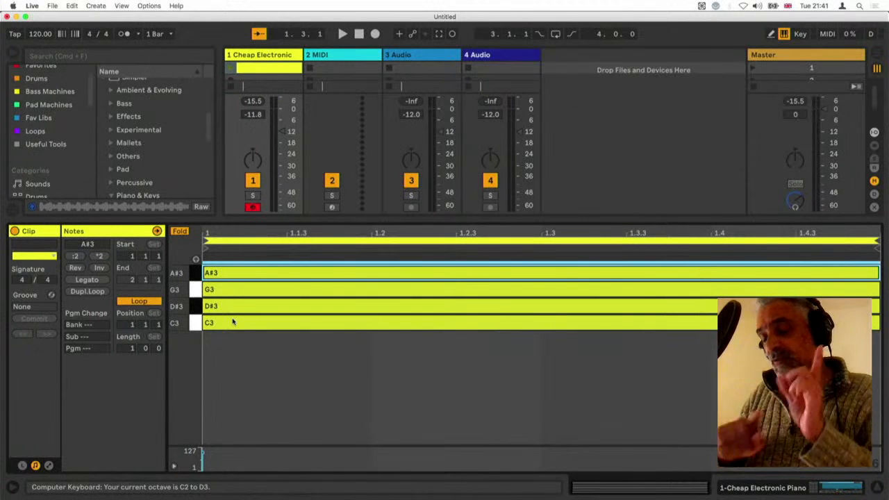
{"action": "key", "text": "k"}
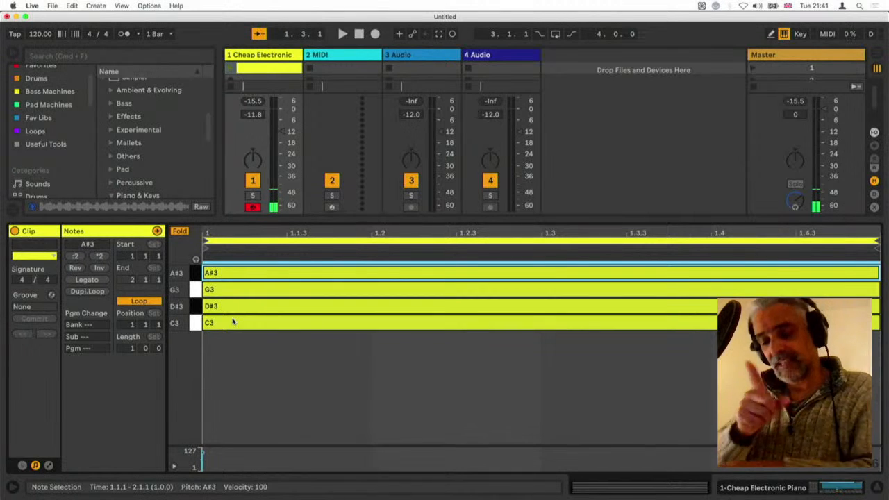
{"action": "key", "text": "x"}
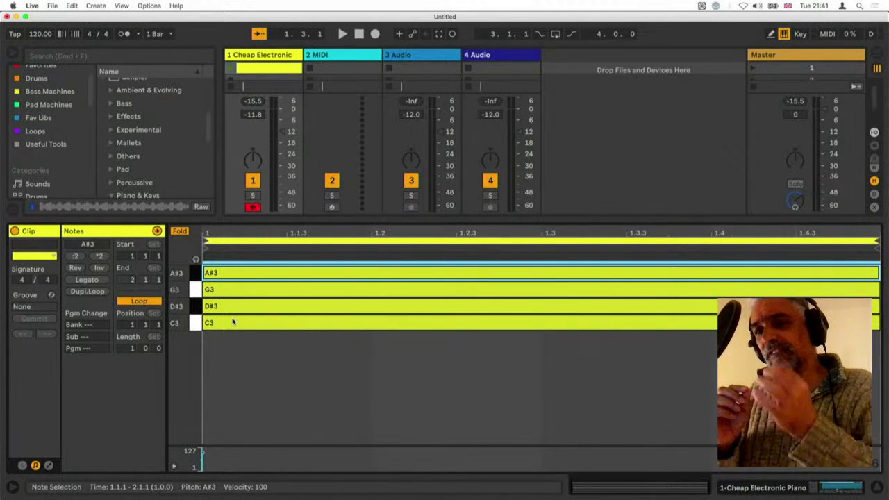
{"action": "key", "text": "a"}
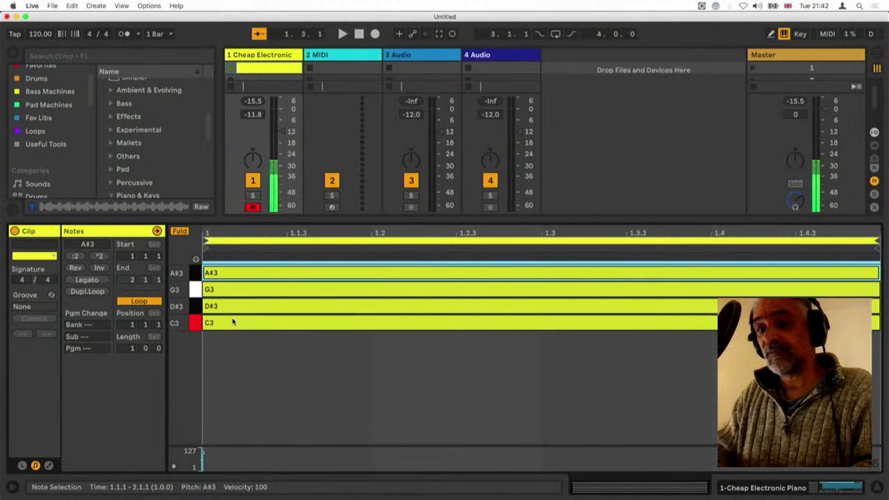
{"action": "key", "text": "e"}
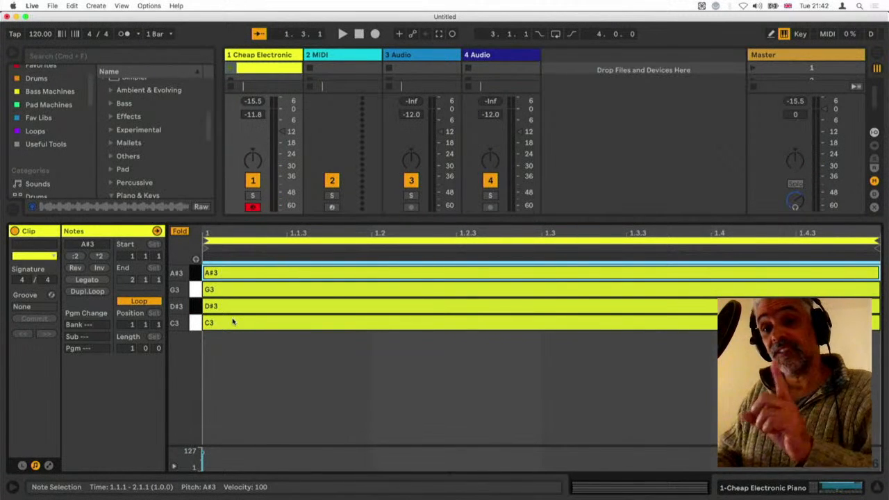
{"action": "key", "text": "g"}
{"action": "key", "text": "u"}
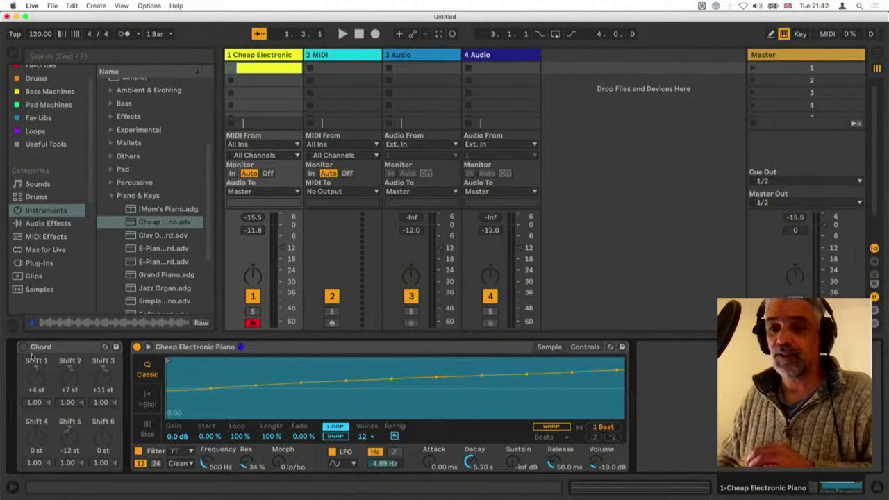
Switch the Chord device on, reopen the clip's notes, and play C3, D#3 and G3 through it
{"action": "left_click", "coordinate": [23, 346]}
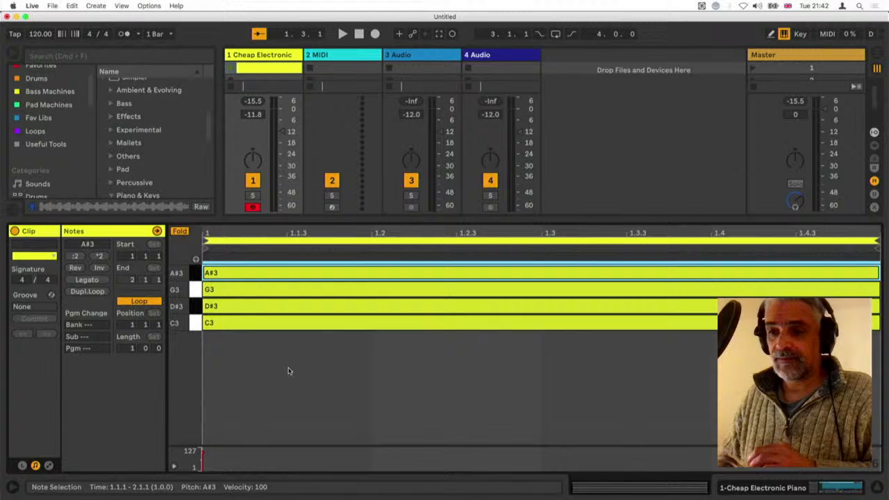
{"action": "left_click_drag", "start_coordinate": [291, 369], "coordinate": [259, 272]}
{"action": "left_click", "coordinate": [268, 384]}
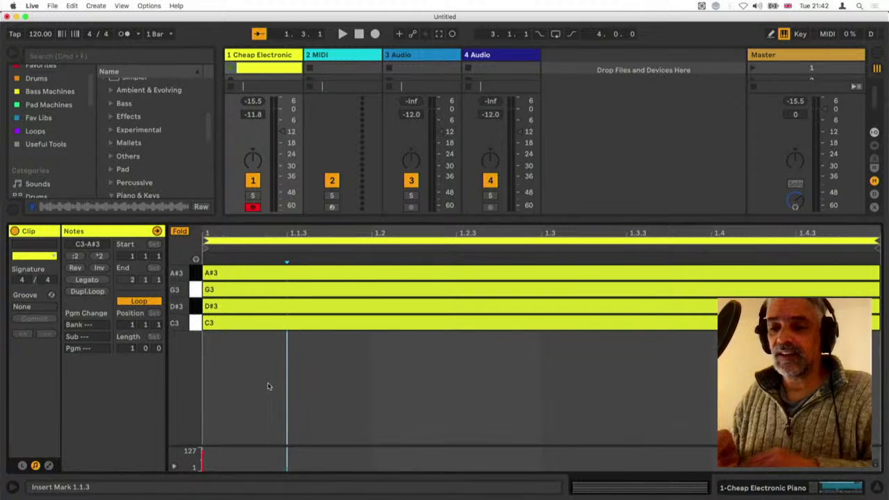
{"action": "key", "text": "a"}
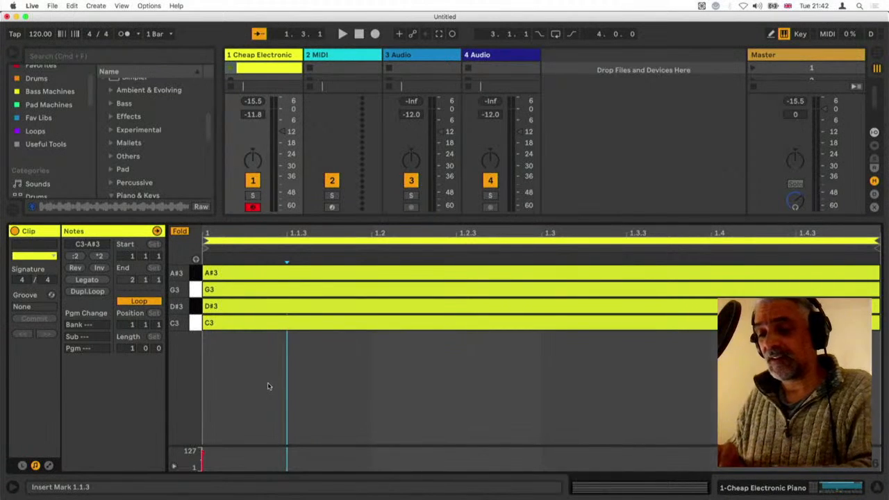
{"action": "key", "text": "a"}
{"action": "key", "text": "e"}
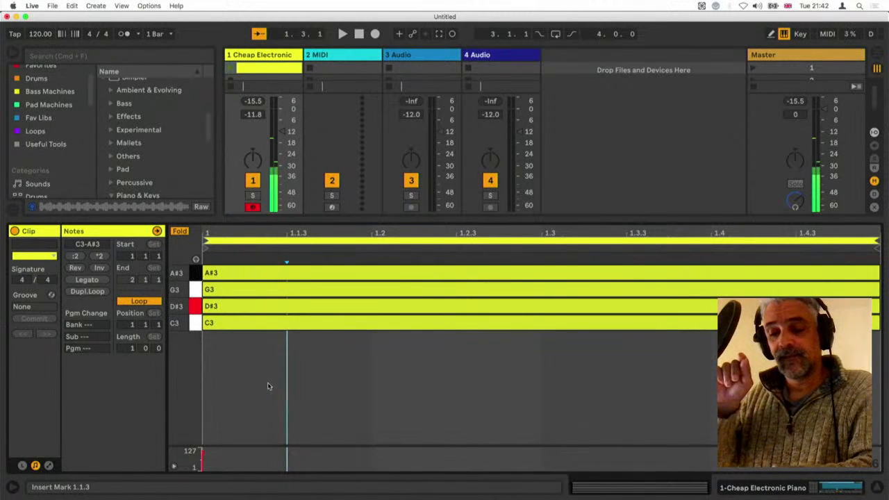
{"action": "key", "text": "g"}
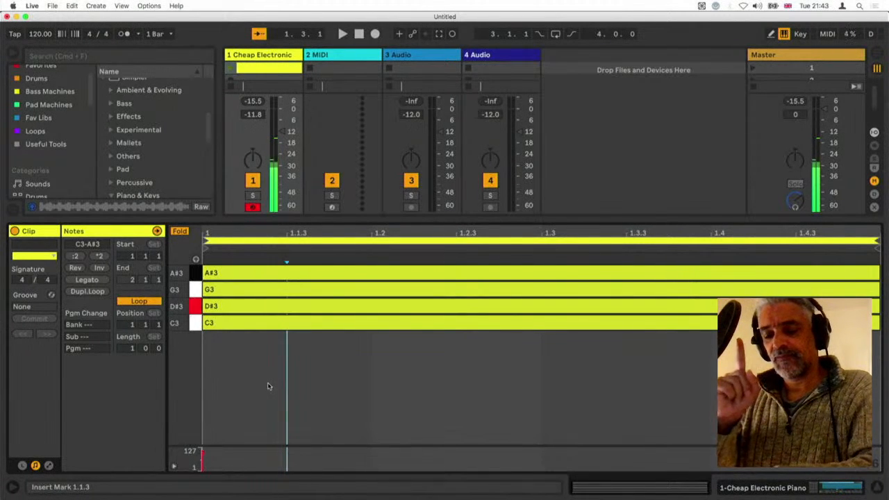
Switch between the C2 and C3 octaves to compare the low and high C notes, and turn the Chord device back on
{"action": "key", "text": "z"}
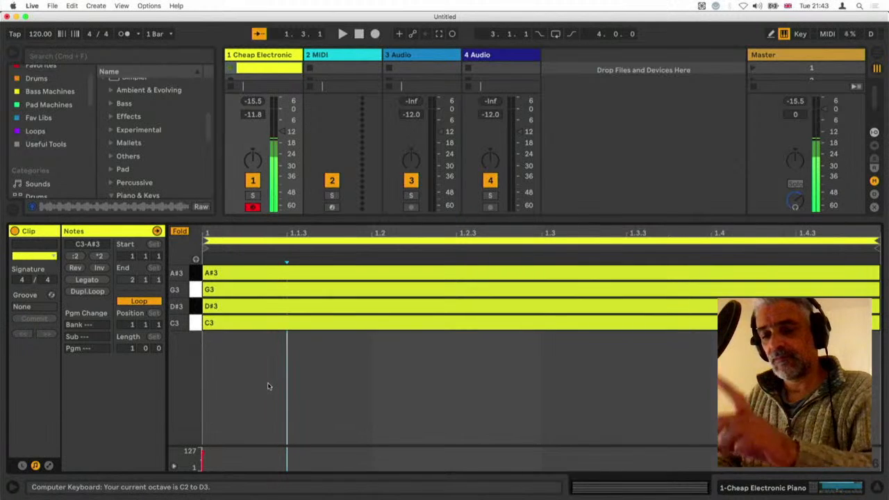
{"action": "key", "text": "x"}
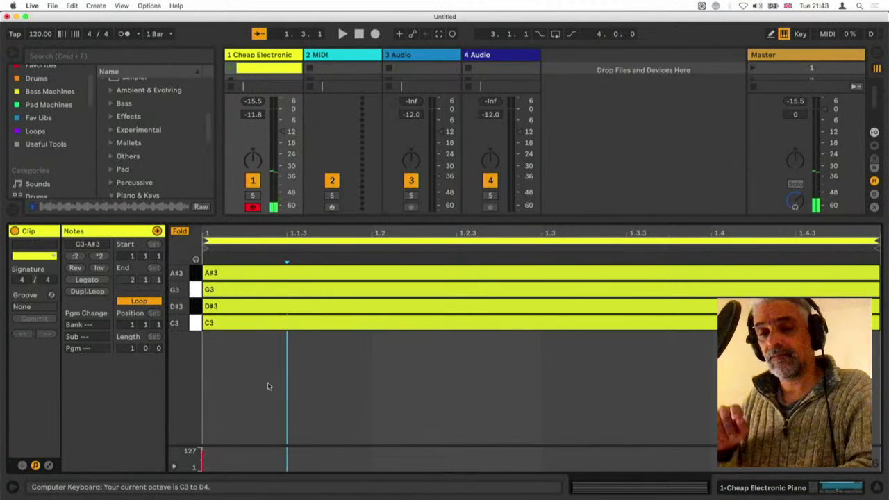
{"action": "key", "text": "a"}
{"action": "key", "text": "z"}
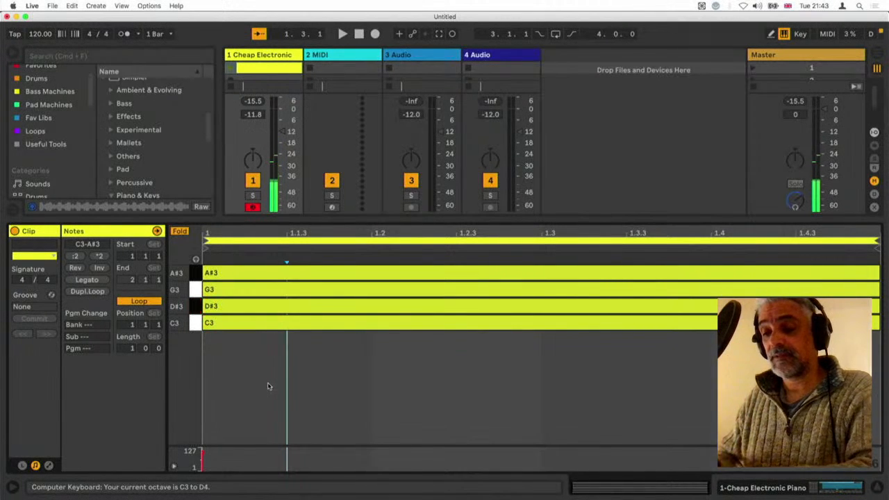
{"action": "key", "text": "a"}
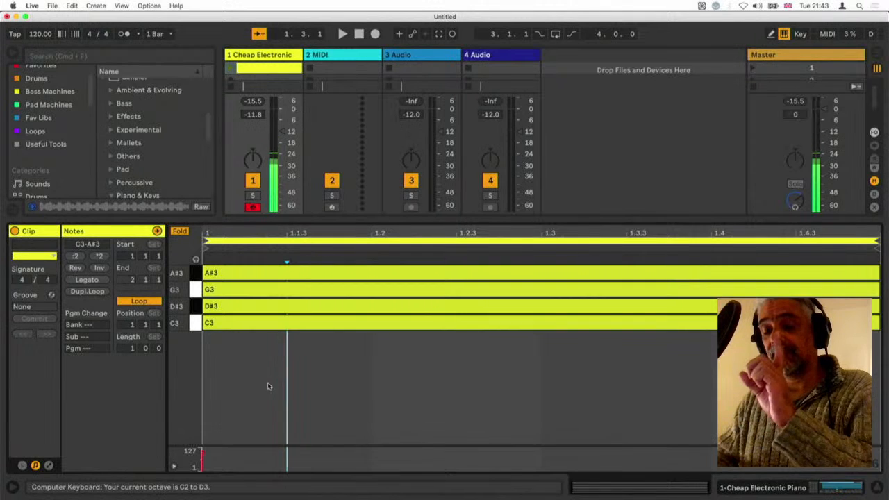
{"action": "key", "text": "x"}
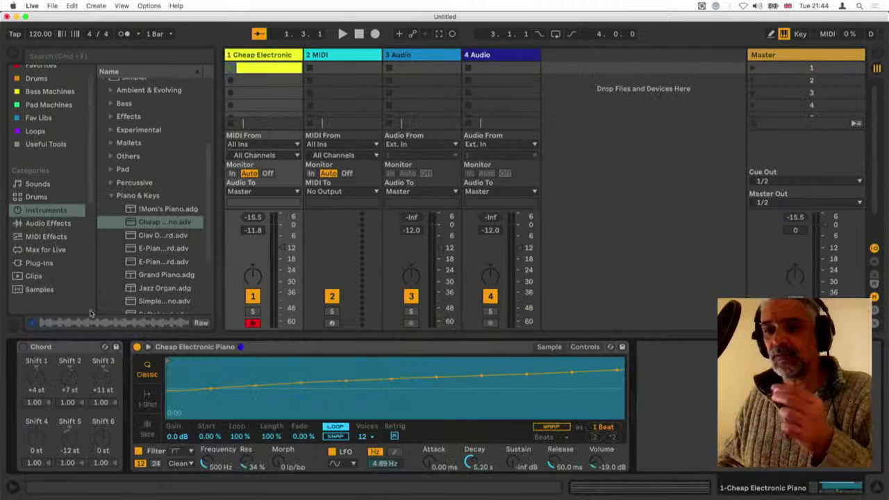
{"action": "left_click", "coordinate": [23, 347]}
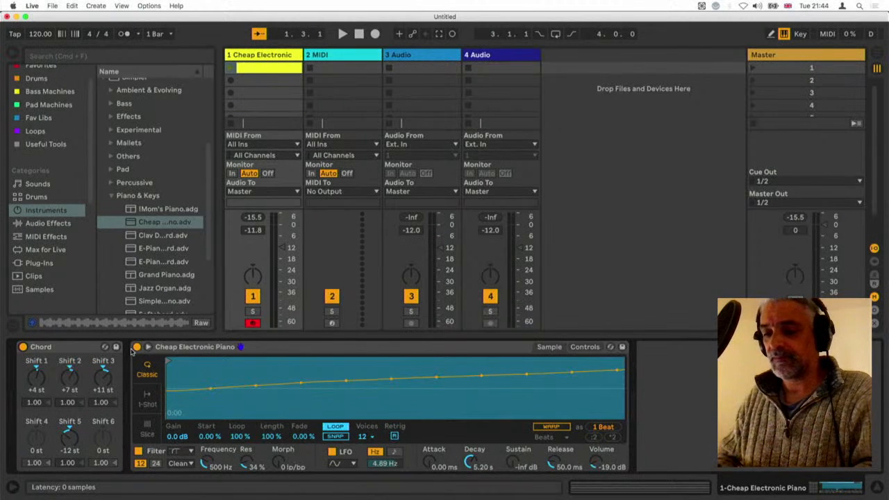
Lower the computer keyboard to the C2 octave and play C2, D2 and E2 through the Chord device
{"action": "key", "text": "a"}
{"action": "key", "text": "z"}
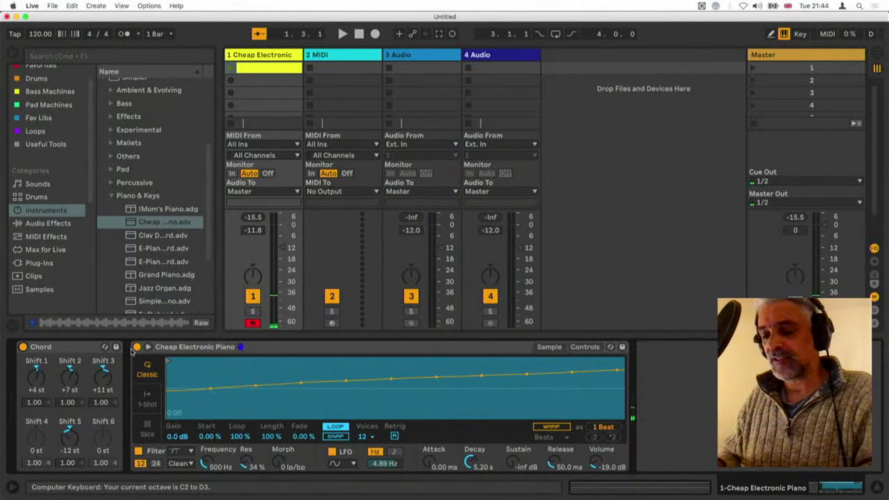
{"action": "key", "text": "a"}
{"action": "key", "text": "s"}
{"action": "key", "text": "d"}
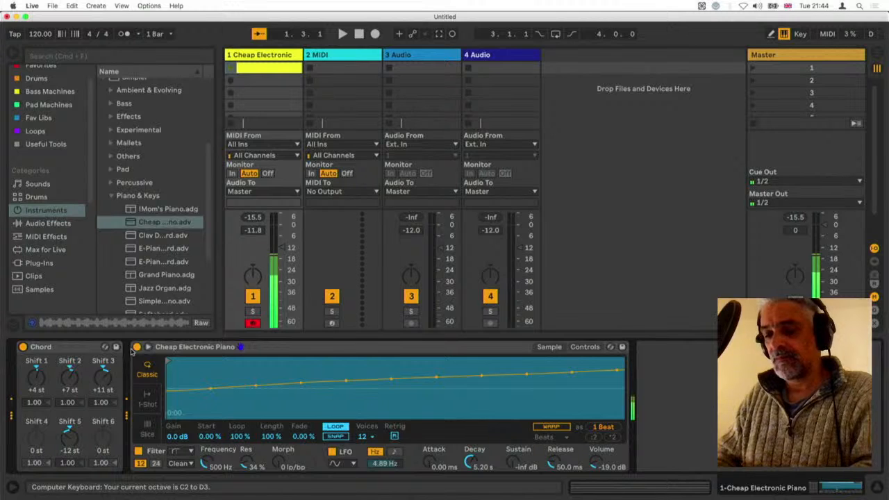
{"action": "key", "text": "a"}
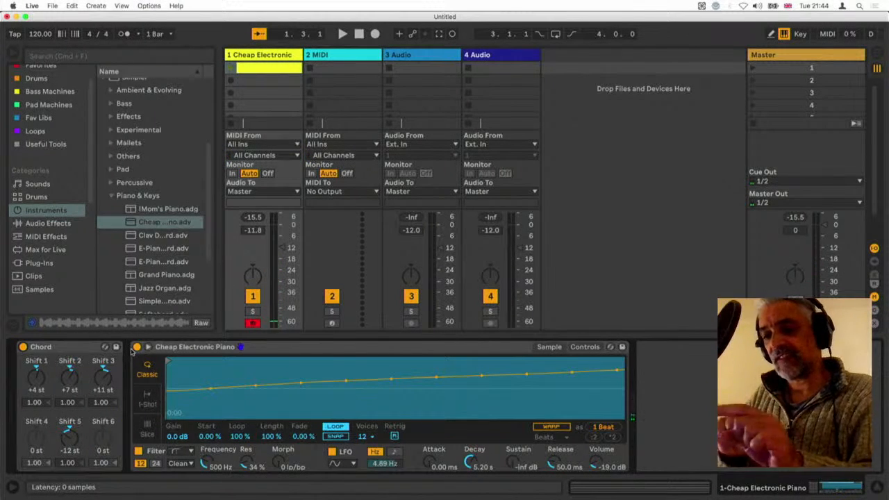
{"action": "key", "text": "a"}
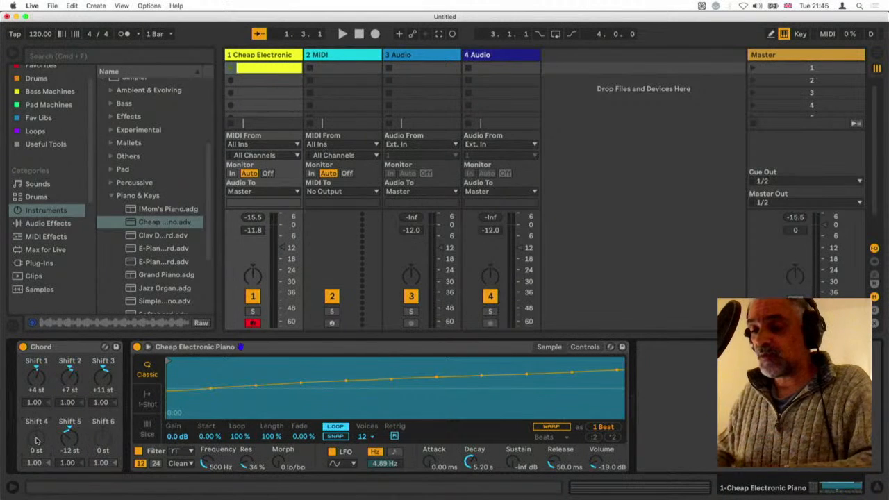
Set the Chord device's Shift 4 to +14 st and reopen the notes of the Cheap Electronic clip
{"action": "left_click_drag", "start_coordinate": [37, 440], "coordinate": [36, 417]}
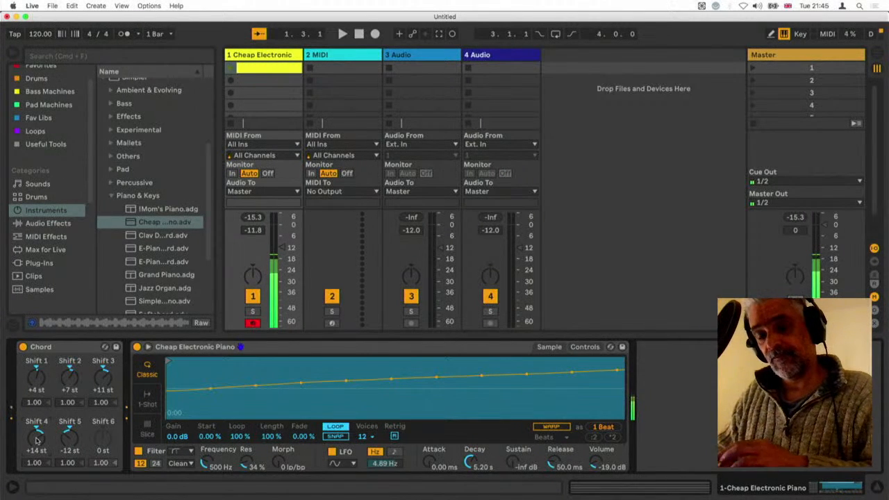
{"action": "left_click", "coordinate": [276, 74]}
{"action": "double_click", "coordinate": [276, 73]}
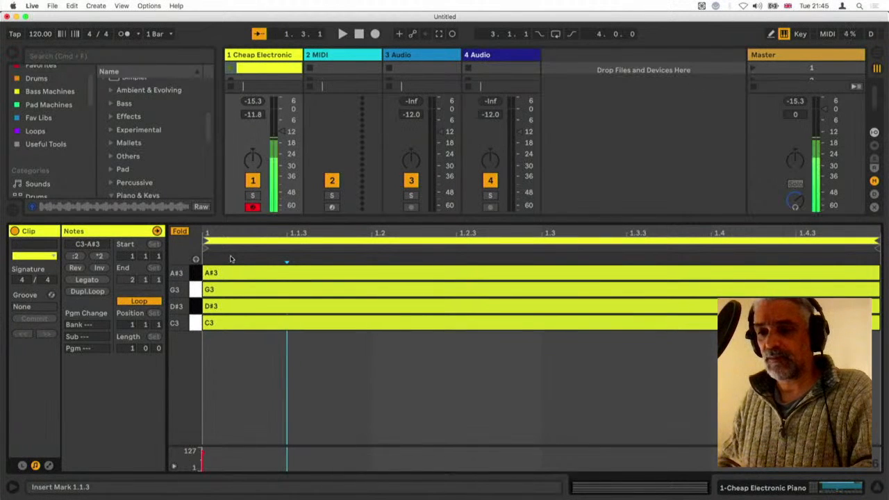
Switch the computer keyboard to the C3 octave and play C3, D#3, G3 and A#3 through the extended chord
{"action": "key", "text": "z"}
{"action": "key", "text": "a"}
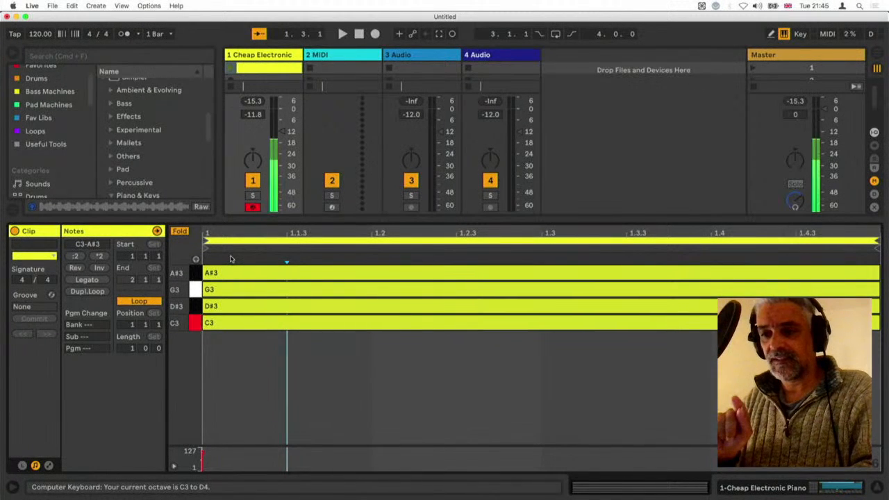
{"action": "key", "text": "a"}
{"action": "key", "text": "a"}
{"action": "key", "text": "e"}
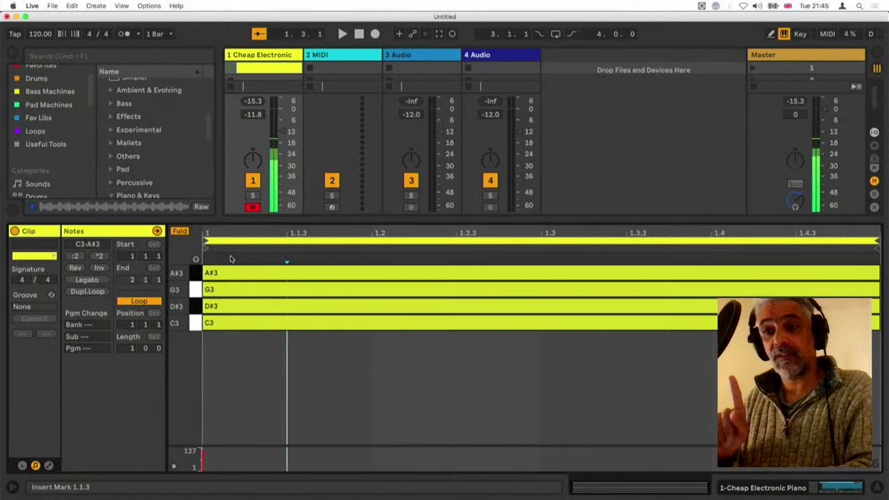
{"action": "key", "text": "g"}
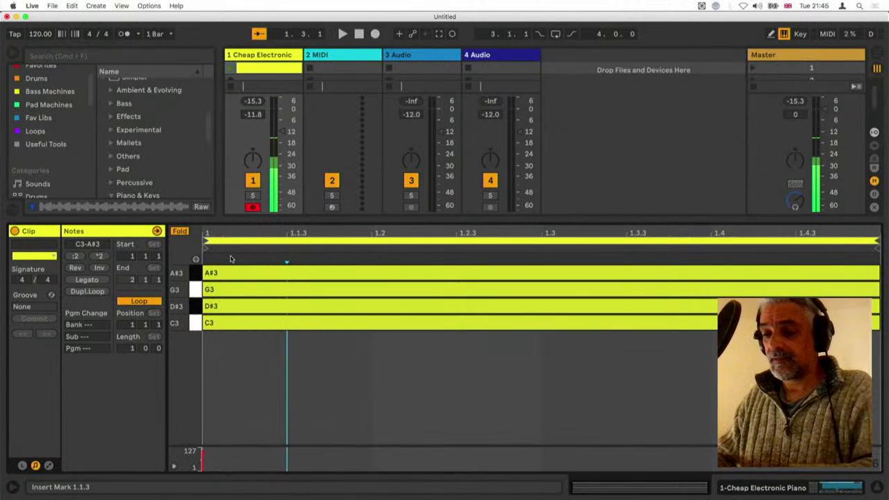
{"action": "key", "text": "u"}
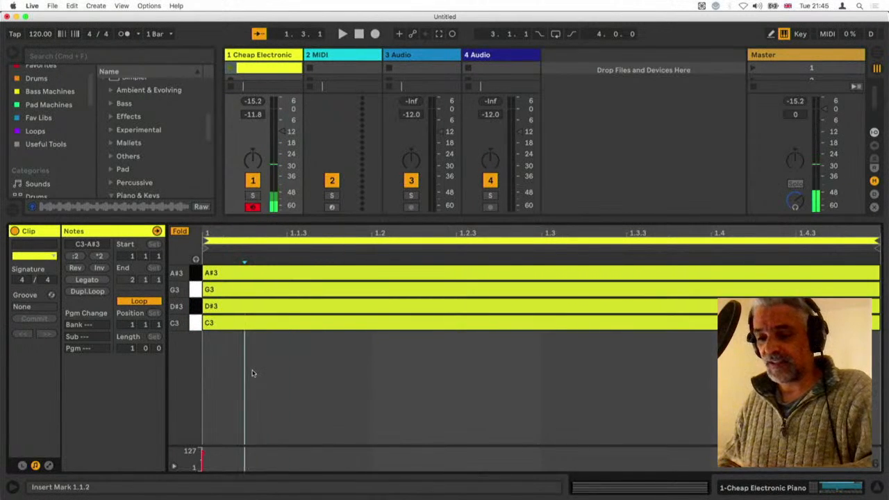
Transpose all the clip's notes down one octave to C2, D#2, G2 and A#2, and refold the note rows
{"action": "key", "text": "super+a"}
{"action": "key", "text": "shift+Down"}
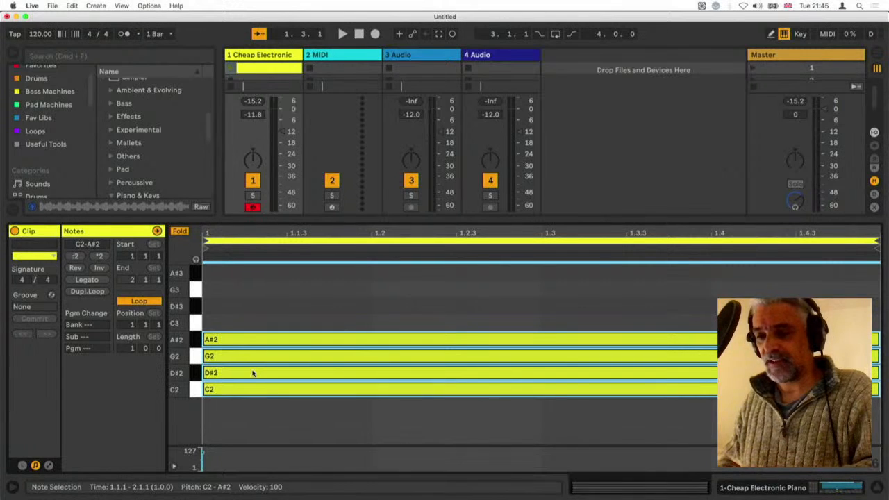
{"action": "left_click", "coordinate": [179, 230]}
{"action": "left_click", "coordinate": [179, 231]}
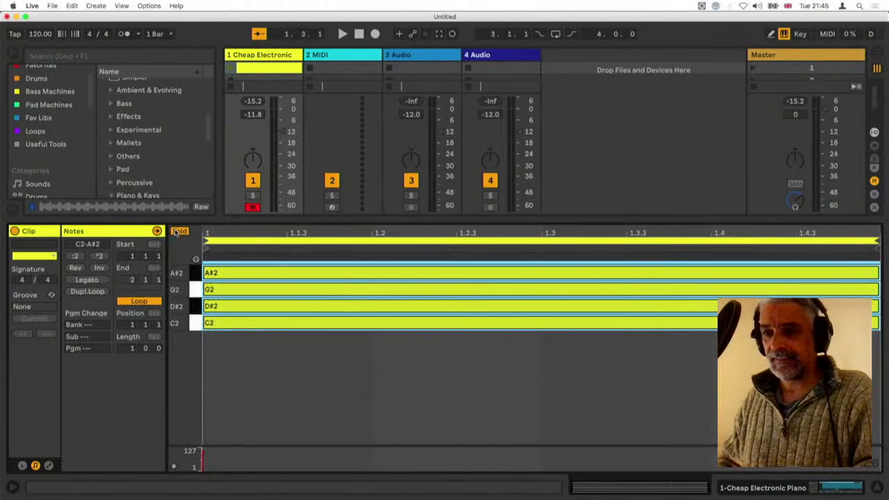
Lower the computer keyboard to the C2 octave and play C2, D#2, G2 and A#2 in turn
{"action": "key", "text": "z"}
{"action": "key", "text": "a"}
{"action": "key", "text": "e"}
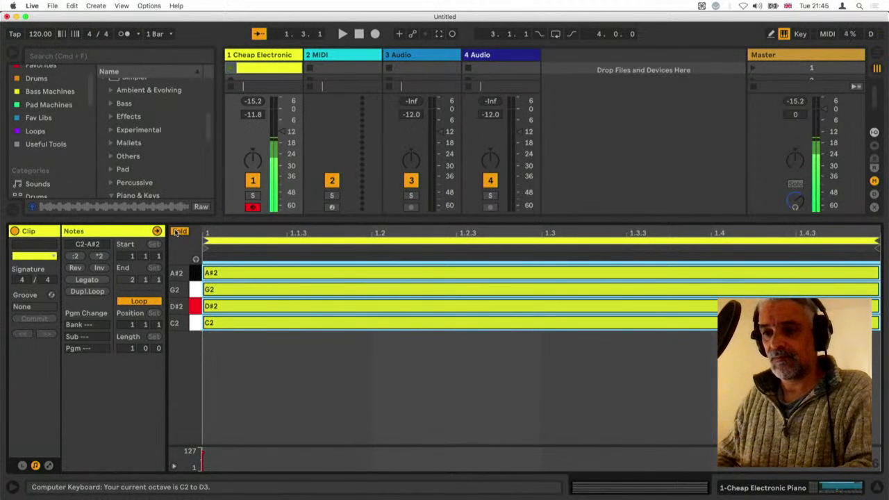
{"action": "key", "text": "e"}
{"action": "key", "text": "g"}
{"action": "key", "text": "u"}
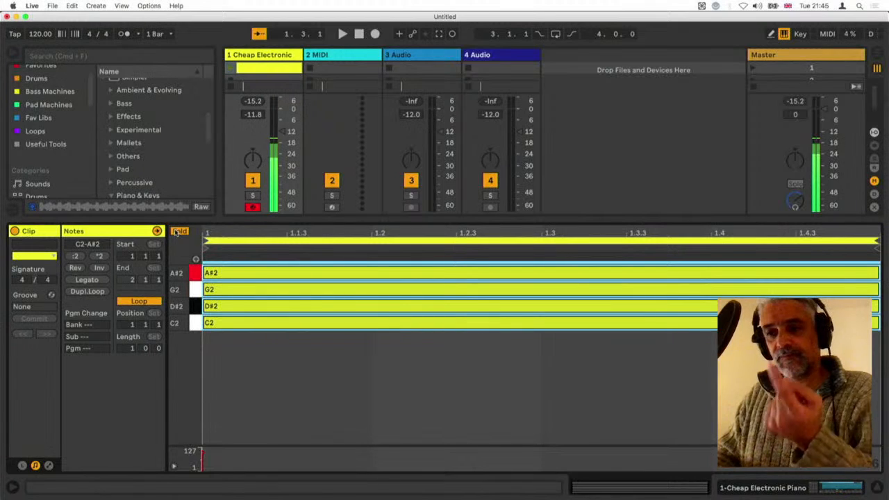
{"action": "key", "text": "u"}
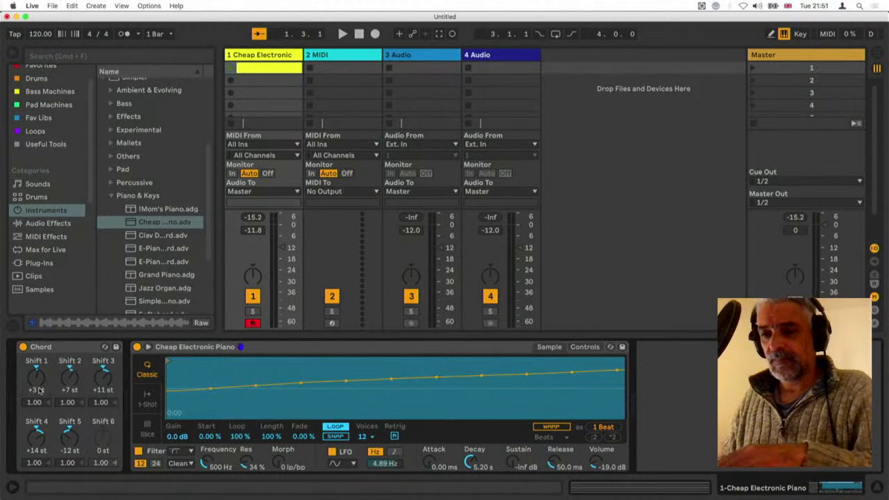
Set the Chord device's Shift 1 to +3 st and Shift 3 to +10 st, and reopen the clip's notes
{"action": "key", "text": "Return"}
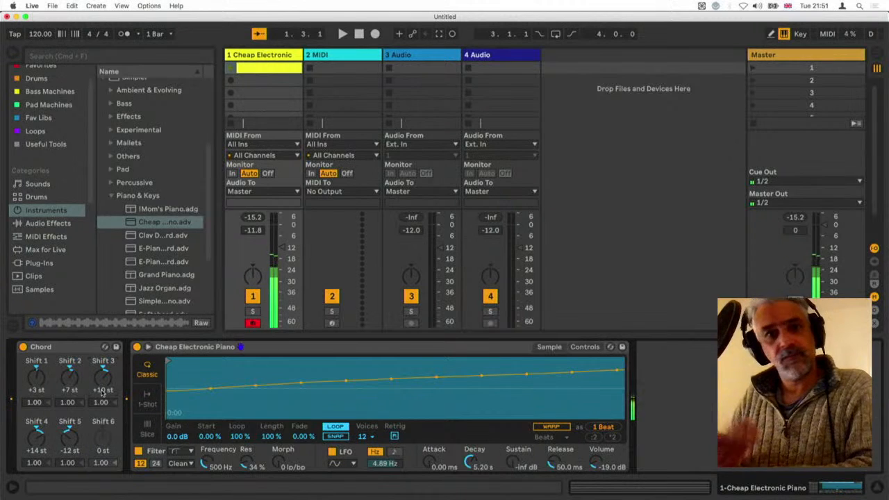
{"action": "left_click", "coordinate": [253, 72]}
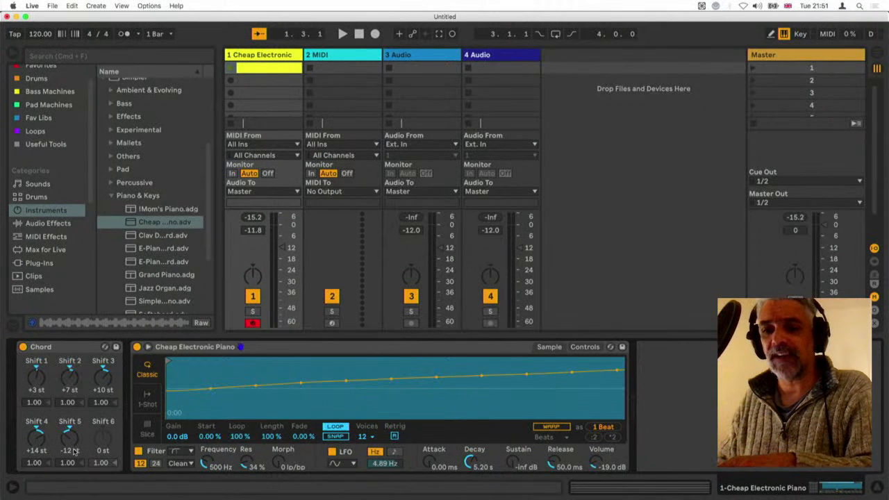
{"action": "double_click", "coordinate": [258, 70]}
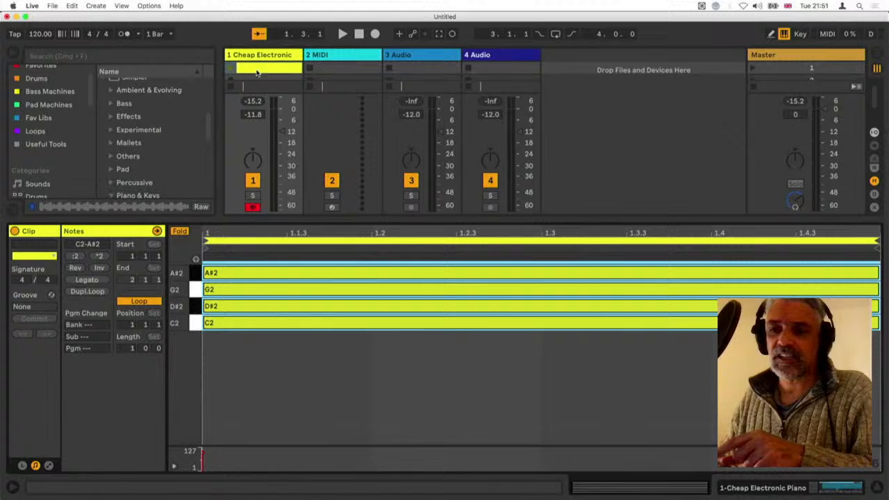
Select the A#2 note and alternate between playing D#2 and C2 through the minor chord setting
{"action": "left_click", "coordinate": [255, 278]}
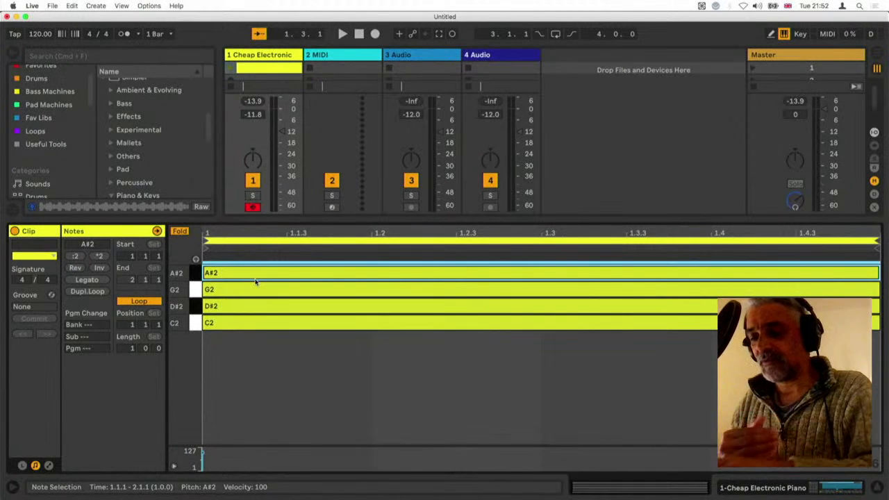
{"action": "key", "text": "e"}
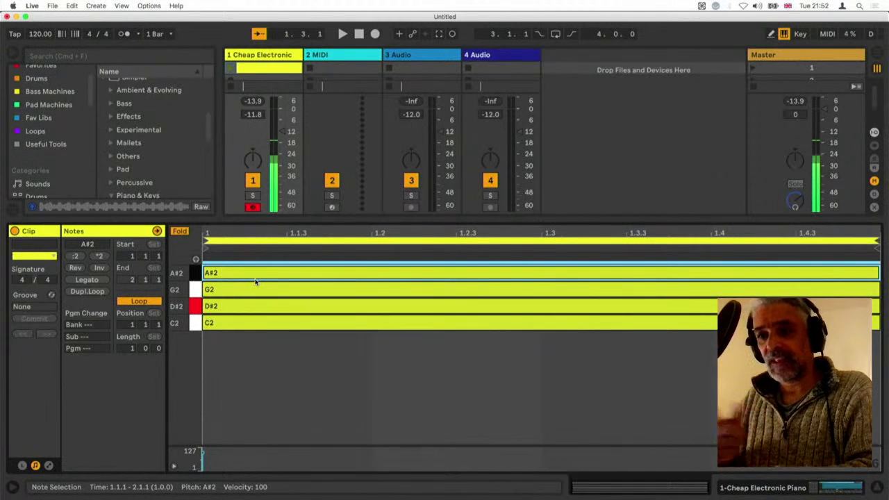
{"action": "key", "text": "a"}
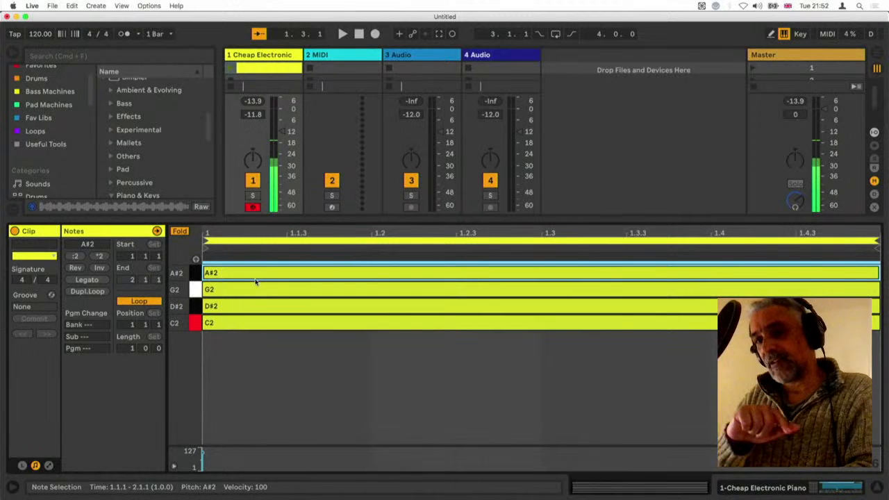
{"action": "key", "text": "e"}
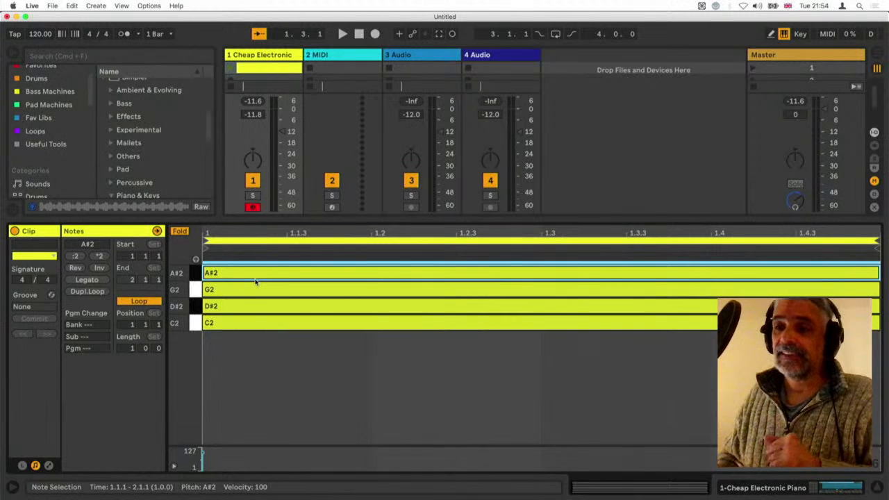
Delete all four notes from the clip and select the first clip slot of the 3 Audio track
{"action": "left_click_drag", "start_coordinate": [336, 361], "coordinate": [255, 257]}
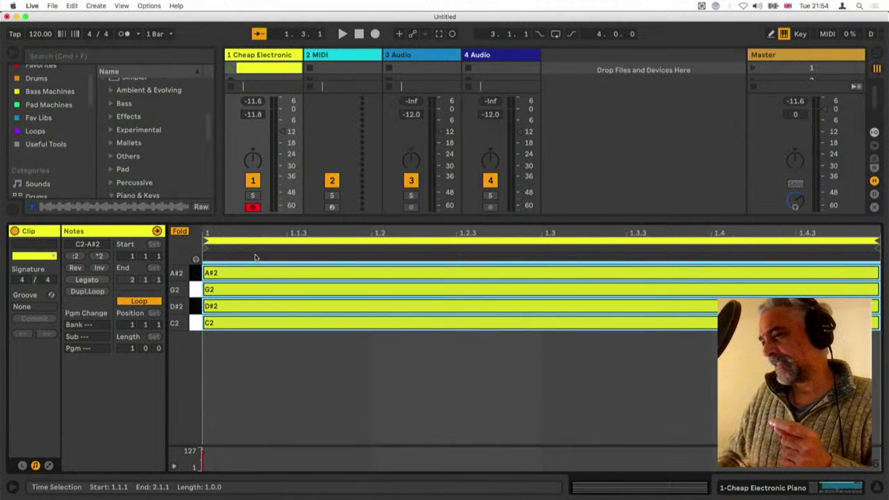
{"action": "key", "text": "Delete"}
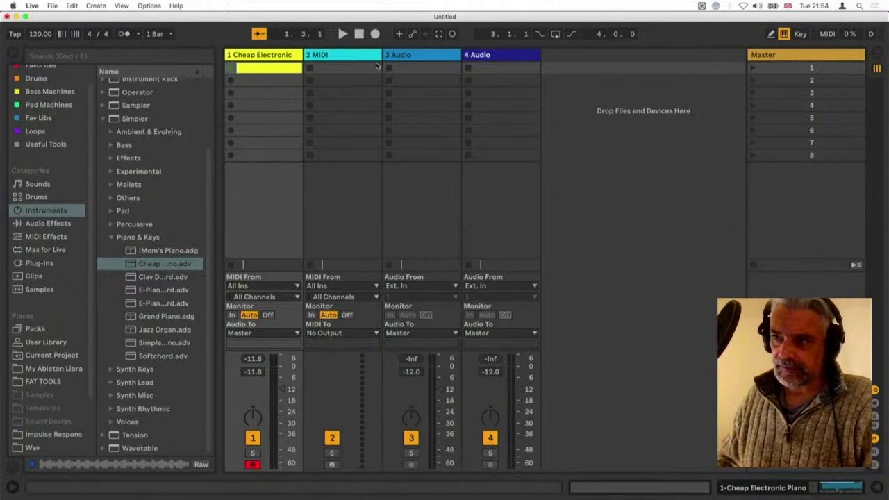
{"action": "left_click", "coordinate": [419, 65]}
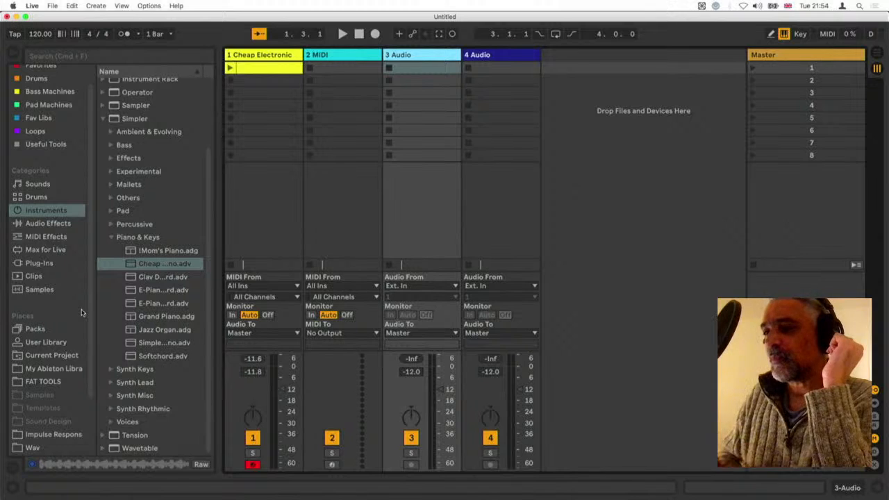
Open the My Ableton Libra folder in the browser and widen the browser until the folder names are readable
{"action": "left_click", "coordinate": [56, 368]}
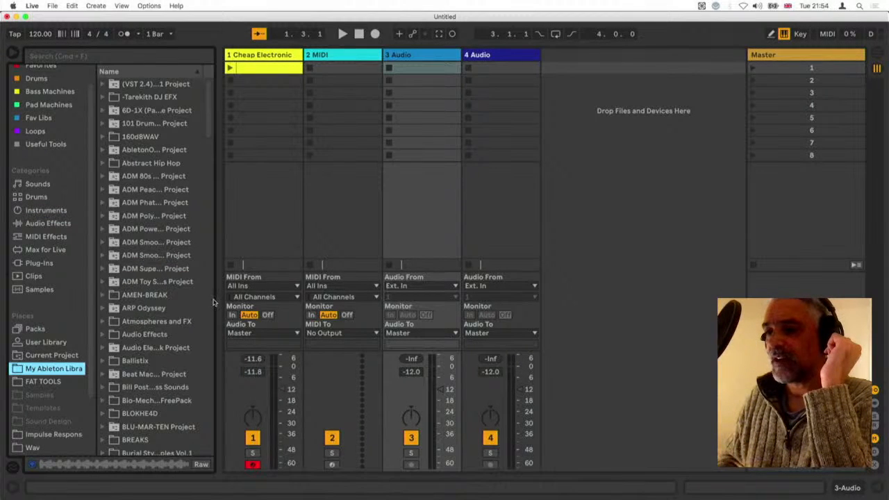
{"action": "left_click_drag", "start_coordinate": [217, 299], "coordinate": [287, 299]}
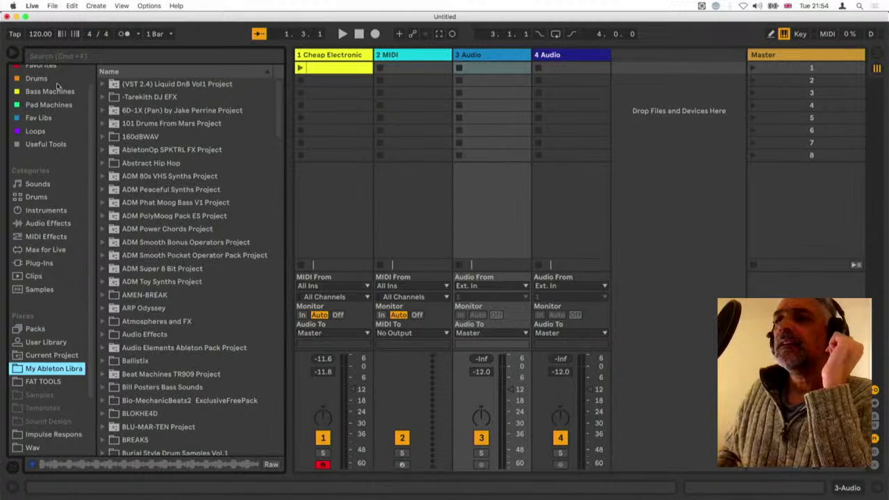
Find the FRICTION_AND_ICICLE folder in the library and expand its FAI_Drums_And_Percussion and FAI_Wav_Lps subfolders
{"action": "scroll", "coordinate": [190, 399], "scroll_direction": "down", "scroll_amount": 5}
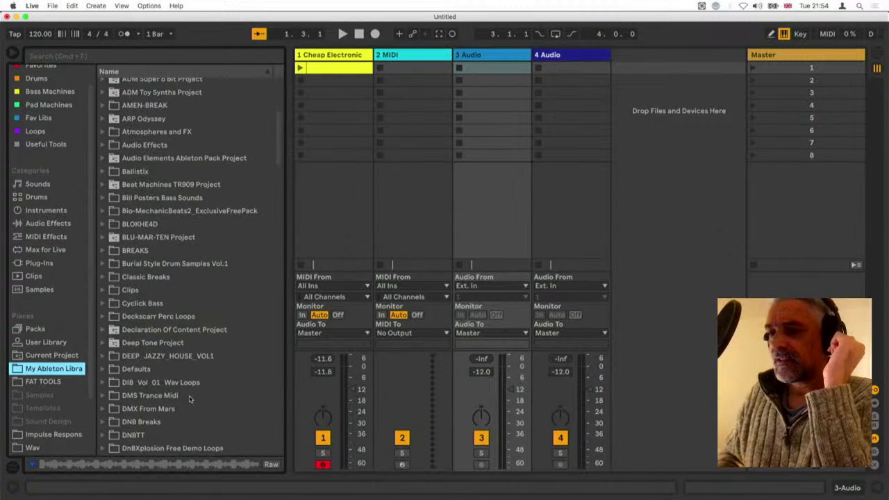
{"action": "scroll", "coordinate": [188, 395], "scroll_direction": "down", "scroll_amount": 2}
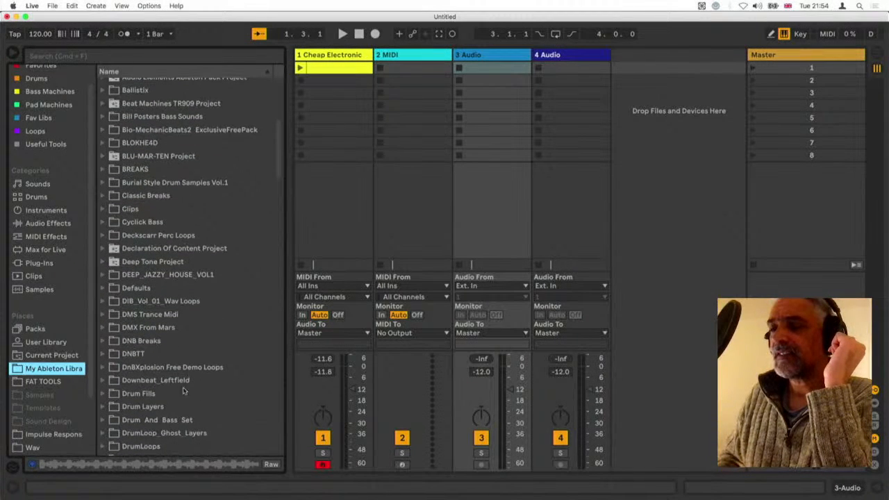
{"action": "scroll", "coordinate": [177, 278], "scroll_direction": "down", "scroll_amount": 1}
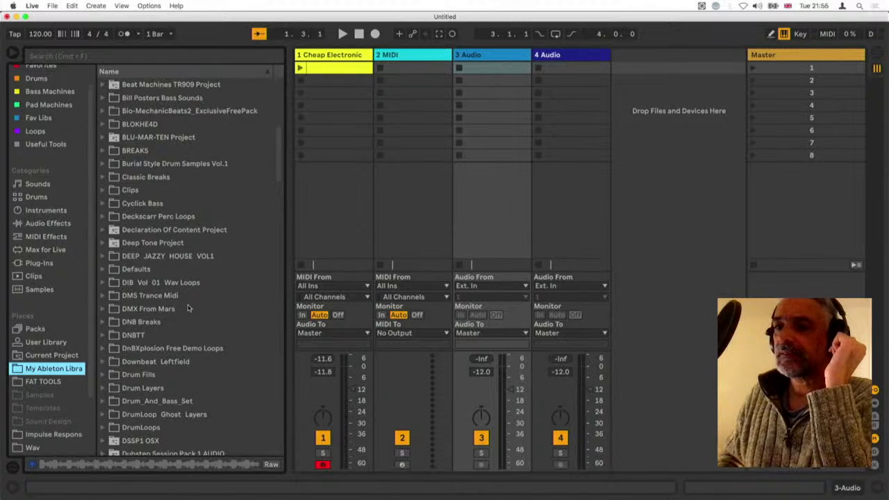
{"action": "scroll", "coordinate": [188, 308], "scroll_direction": "down", "scroll_amount": 7}
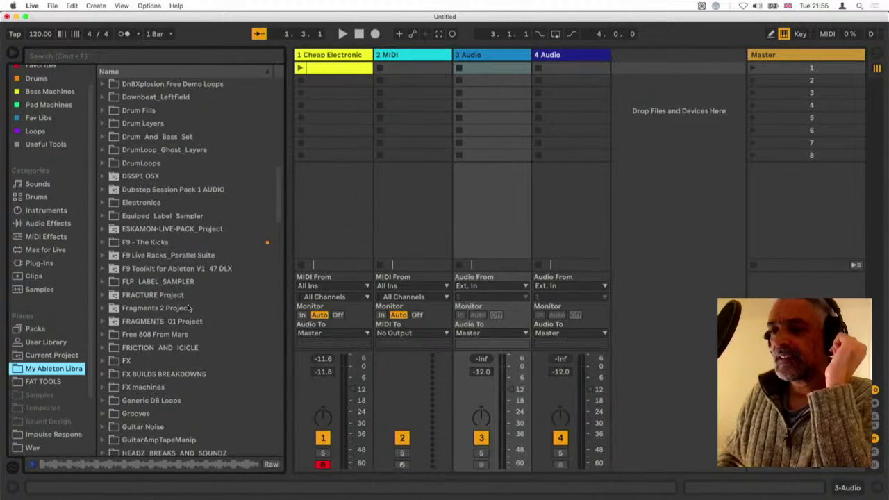
{"action": "scroll", "coordinate": [188, 308], "scroll_direction": "down", "scroll_amount": 1}
{"action": "scroll", "coordinate": [187, 307], "scroll_direction": "down", "scroll_amount": 2}
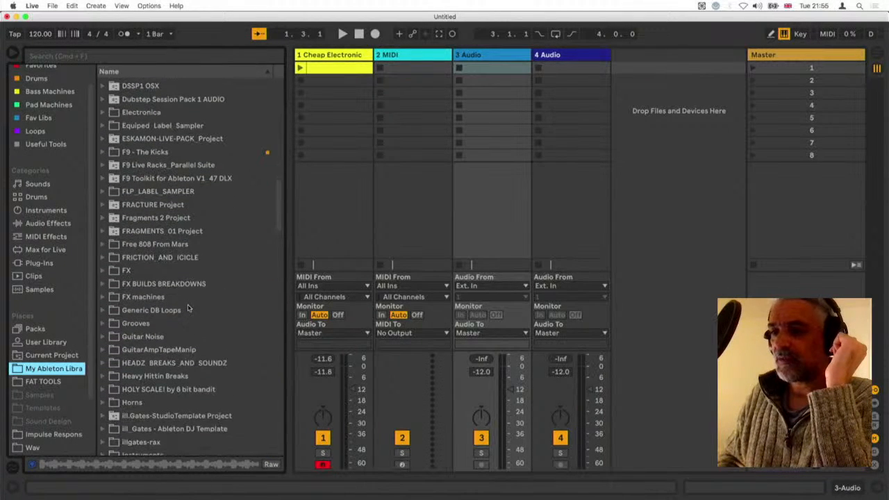
{"action": "left_click", "coordinate": [103, 257]}
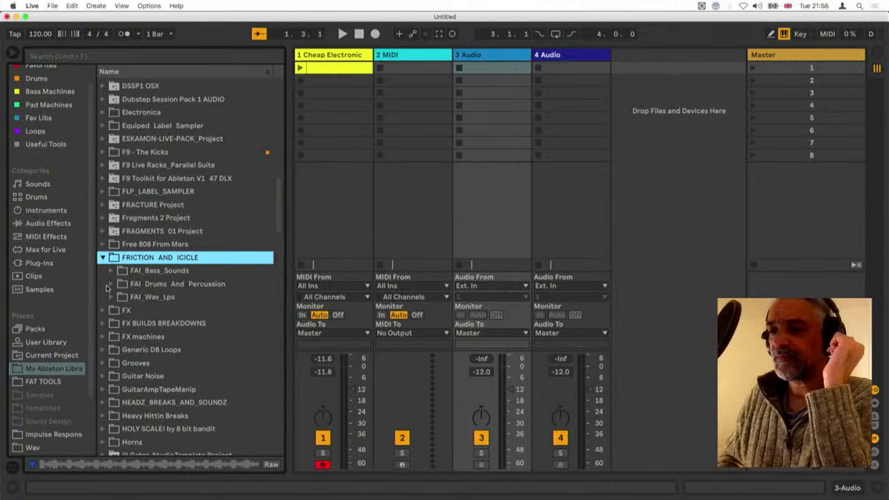
{"action": "left_click", "coordinate": [111, 284]}
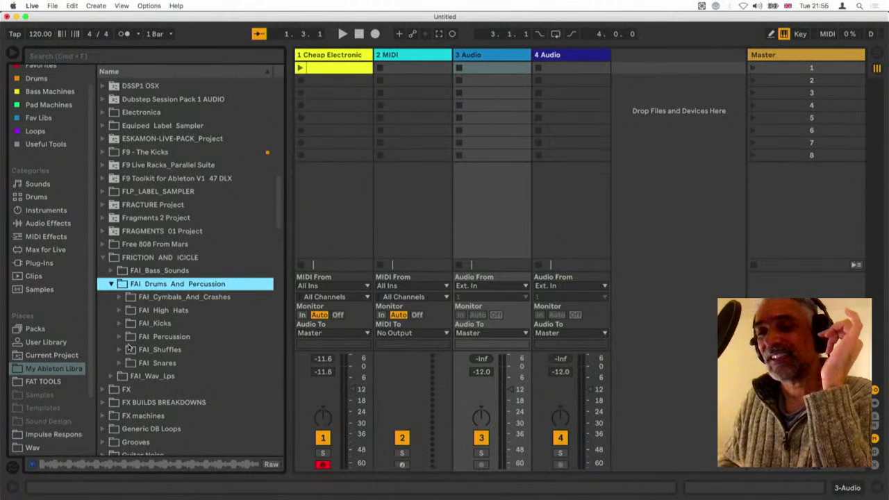
{"action": "left_click", "coordinate": [111, 377]}
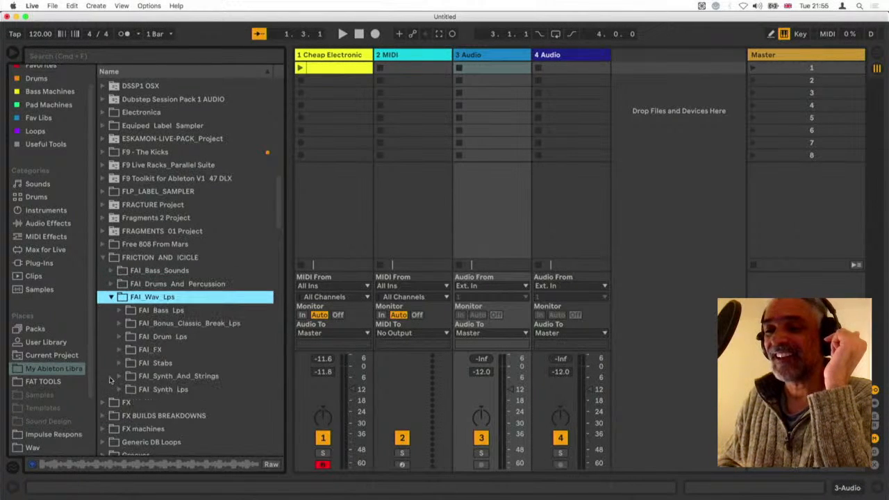
Expand the FAI_Drum_Lps folder and preview its first five loops, from FAI_170_DrumLoop_01.wav to FAI_172_DrumLoop_02.wav
{"action": "left_click", "coordinate": [119, 337]}
{"action": "scroll", "coordinate": [184, 368], "scroll_direction": "down", "scroll_amount": 3}
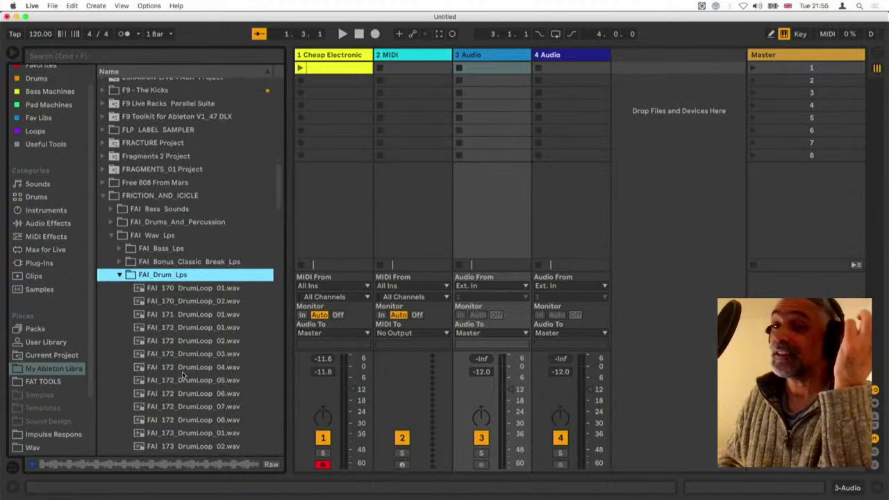
{"action": "left_click", "coordinate": [185, 291]}
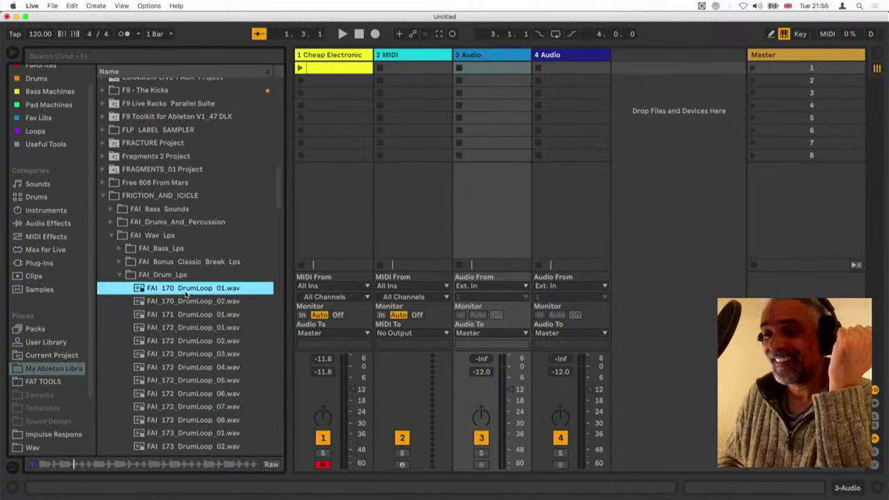
{"action": "left_click", "coordinate": [188, 304]}
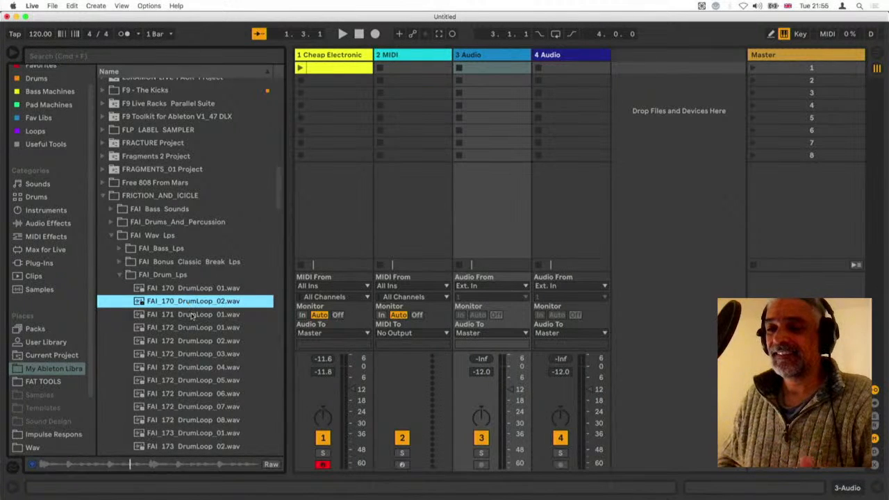
{"action": "left_click", "coordinate": [192, 316]}
{"action": "left_click", "coordinate": [193, 328]}
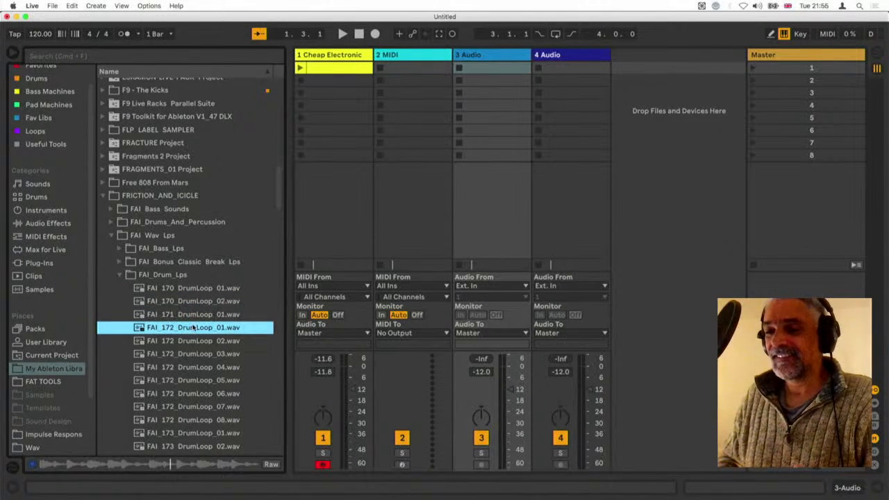
{"action": "left_click", "coordinate": [195, 341]}
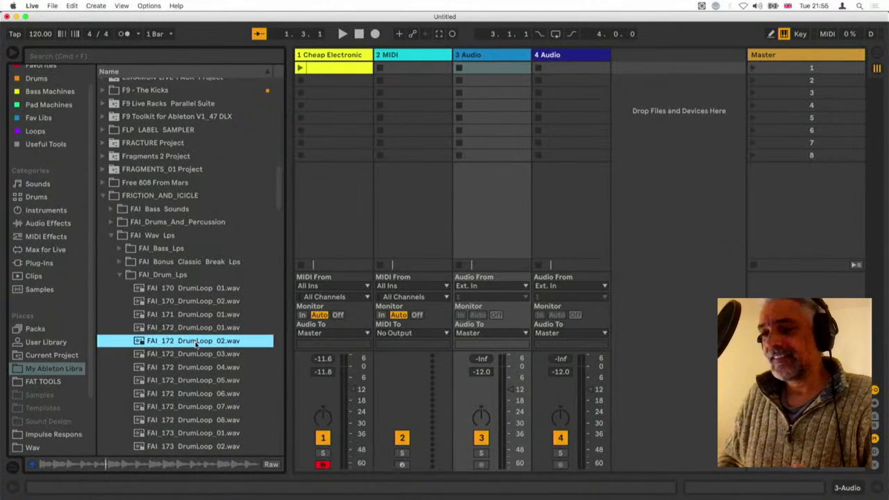
Audition further drum loops in the folder and load FAI_174_DrumLoop_01.wav into the first clip slot of the 3 Audio track
{"action": "left_click", "coordinate": [198, 406]}
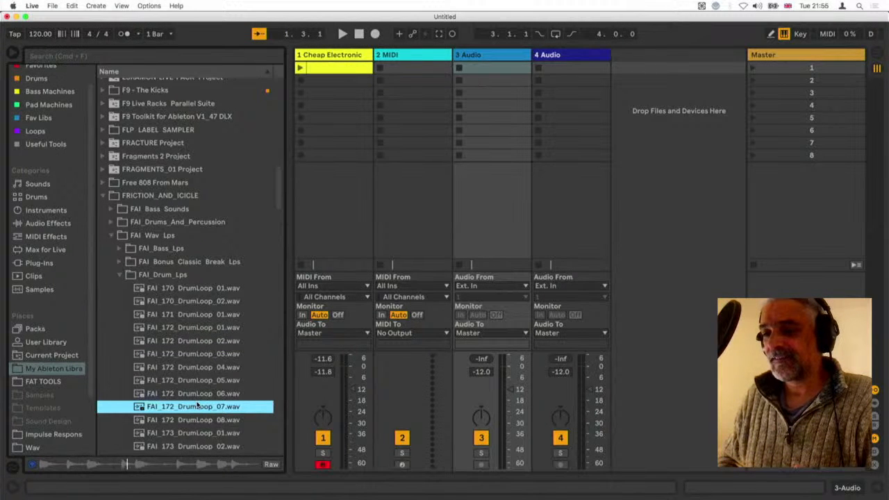
{"action": "scroll", "coordinate": [198, 406], "scroll_direction": "down", "scroll_amount": 3}
{"action": "left_click", "coordinate": [198, 407]}
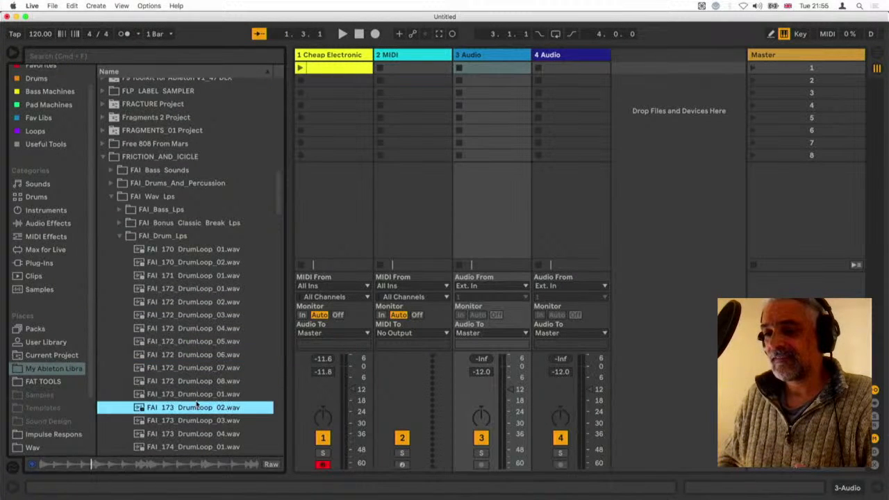
{"action": "scroll", "coordinate": [197, 407], "scroll_direction": "down", "scroll_amount": 3}
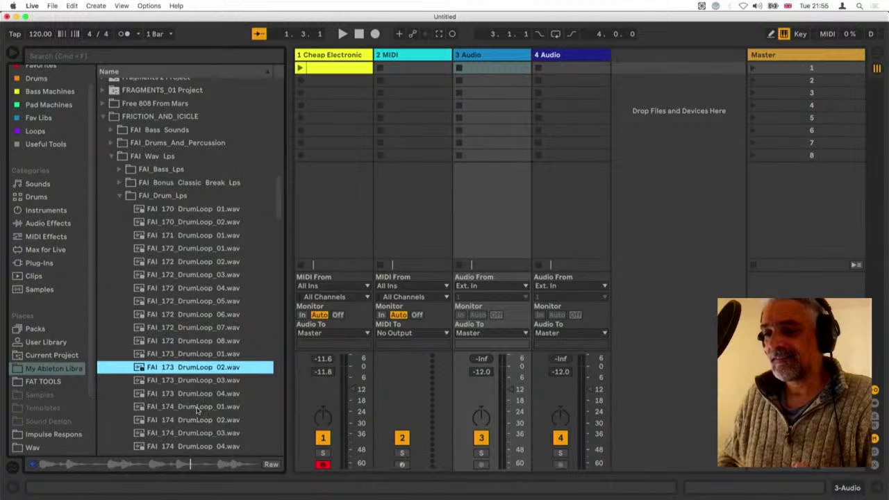
{"action": "left_click", "coordinate": [196, 407]}
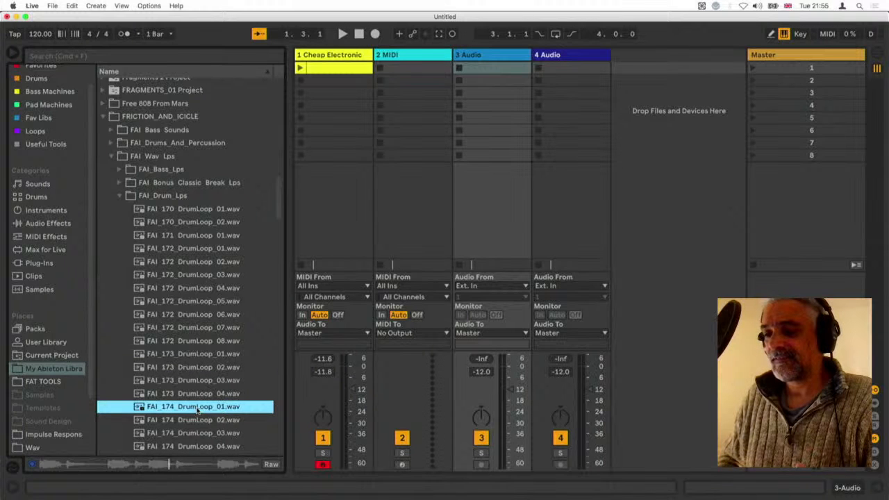
{"action": "left_click_drag", "start_coordinate": [196, 411], "coordinate": [488, 68]}
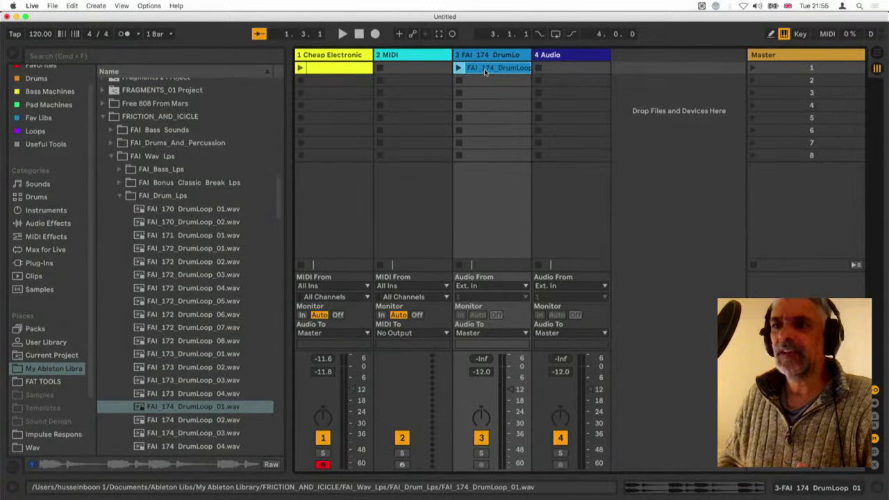
Set the project tempo to 174 BPM and launch the drum loop clip
{"action": "left_click", "coordinate": [39, 35]}
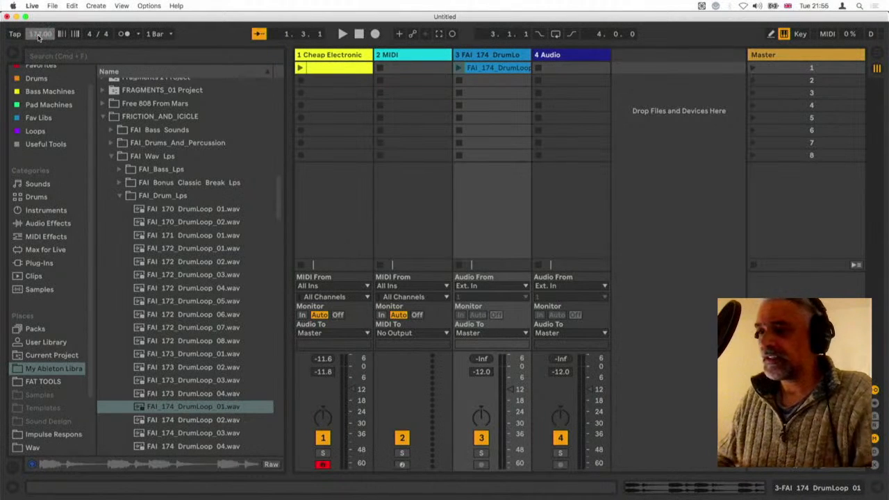
{"action": "type", "text": "174"}
{"action": "key", "text": "Return"}
{"action": "left_click", "coordinate": [458, 68]}
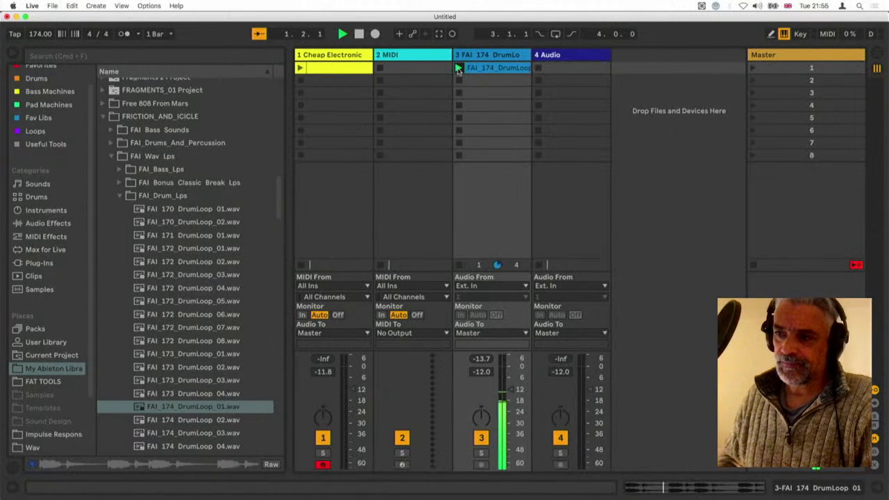
Inspect the drum loop's sample settings, relaunch it at a project tempo of 87 BPM and select the Cheap Electronic Piano track
{"action": "double_click", "coordinate": [474, 68]}
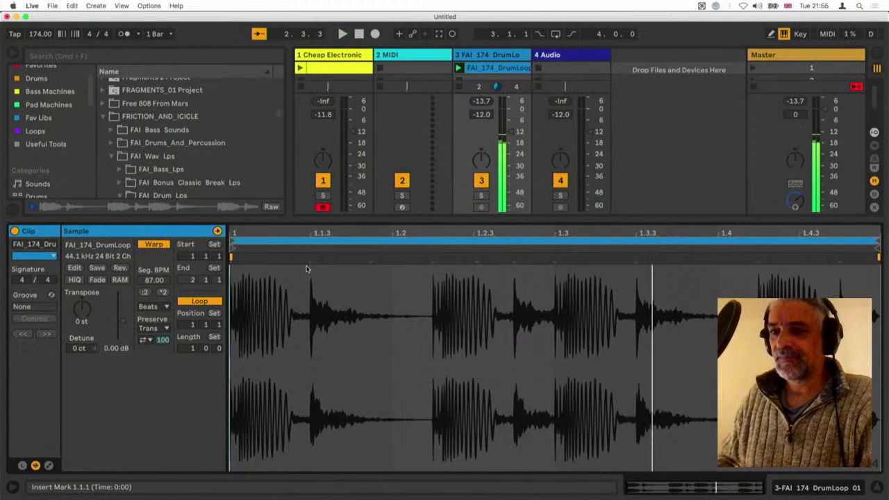
{"action": "left_click", "coordinate": [39, 34]}
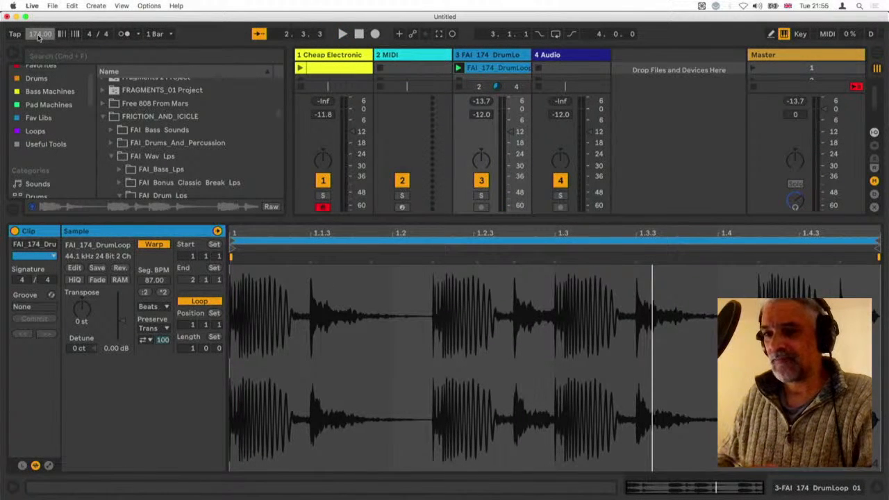
{"action": "type", "text": "87"}
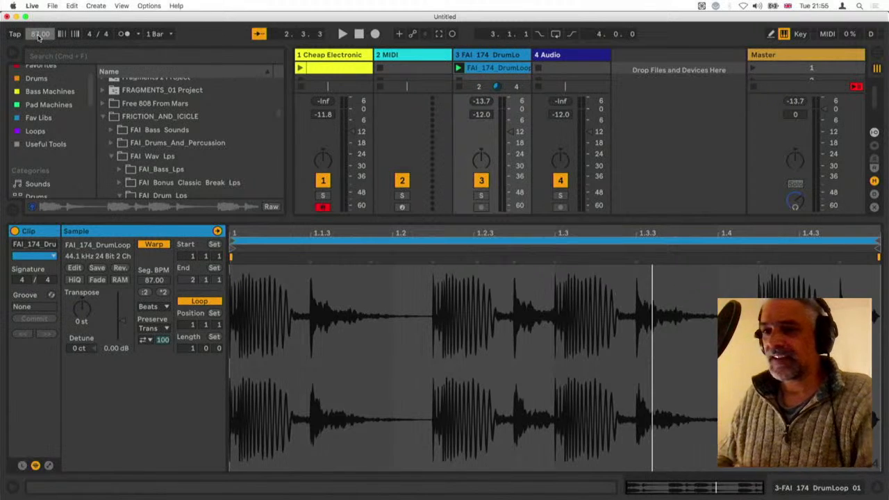
{"action": "left_click", "coordinate": [458, 67]}
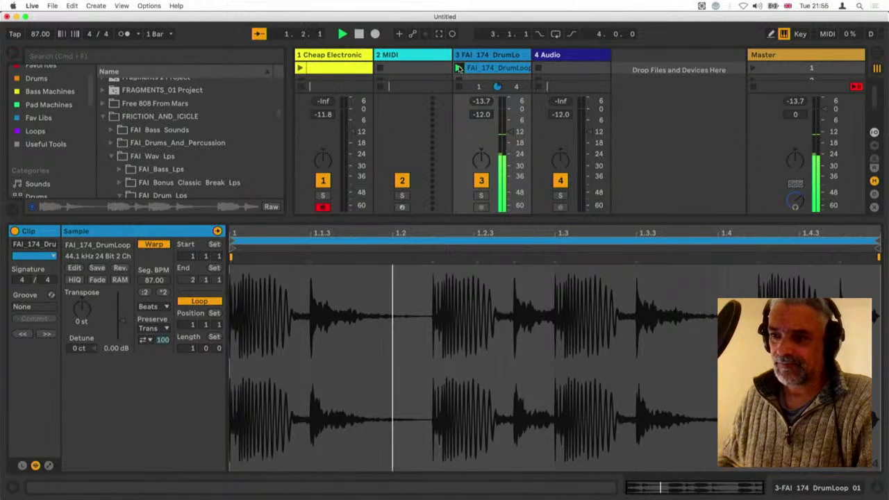
{"action": "left_click", "coordinate": [331, 58]}
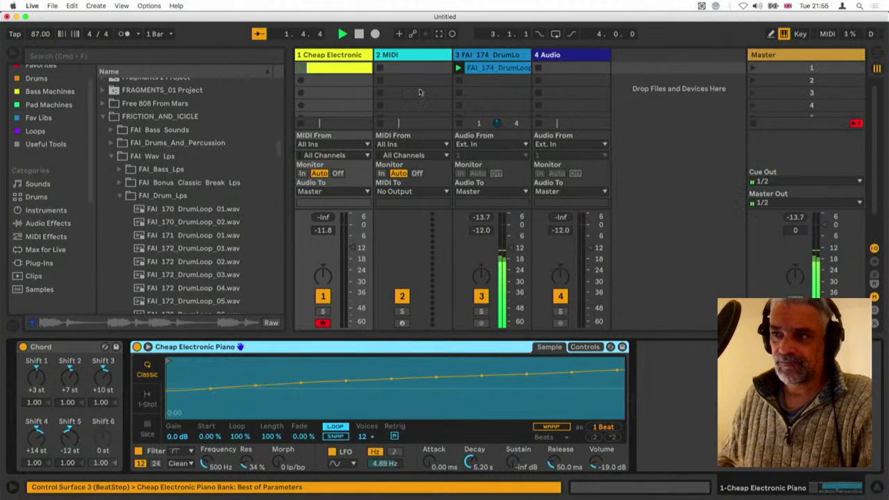
Stop playback, preview drum loops 08 and 09 at 174, and launch FAI_174_DrumLoop_09.wav from the drum track's second clip slot
{"action": "scroll", "coordinate": [184, 213], "scroll_direction": "down", "scroll_amount": 3}
{"action": "key", "text": "space"}
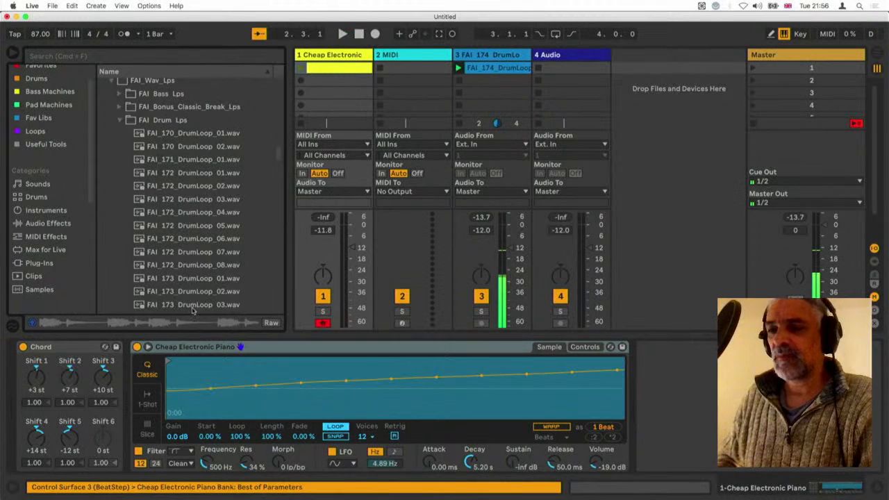
{"action": "scroll", "coordinate": [192, 308], "scroll_direction": "down", "scroll_amount": 6}
{"action": "left_click", "coordinate": [191, 251]}
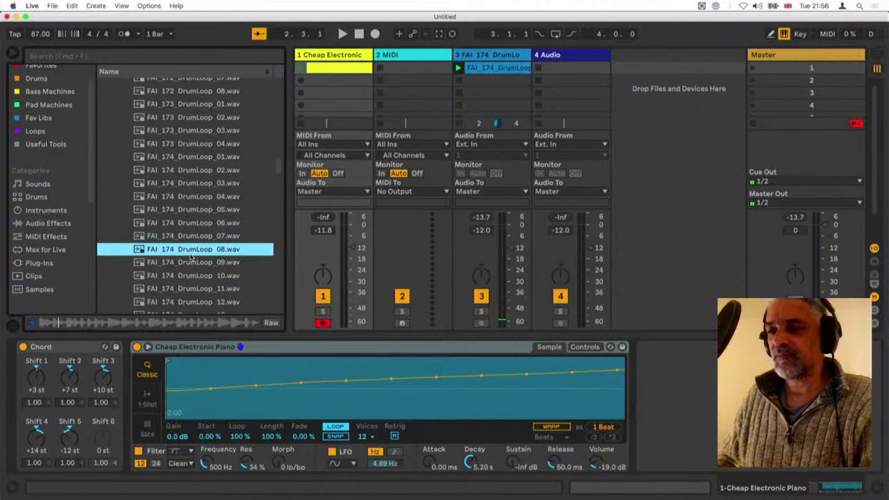
{"action": "left_click", "coordinate": [192, 264]}
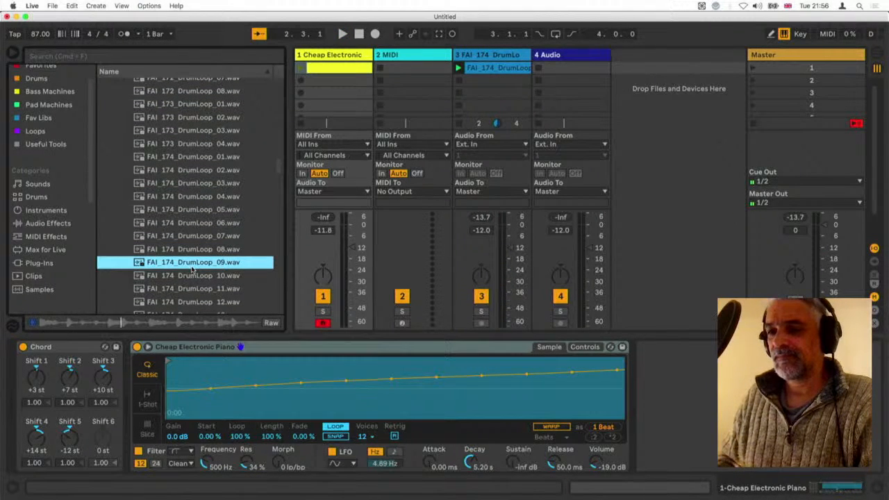
{"action": "left_click_drag", "start_coordinate": [192, 269], "coordinate": [493, 81]}
{"action": "left_click", "coordinate": [459, 81]}
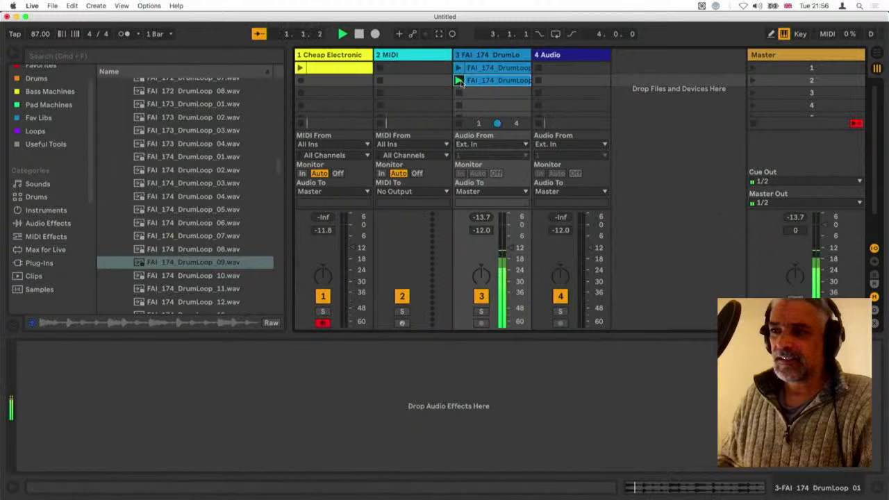
Replace the drum track's first clip with the loop from its second slot and select the Cheap Electronic Piano track
{"action": "left_click", "coordinate": [479, 69]}
{"action": "key", "text": "Delete"}
{"action": "left_click", "coordinate": [478, 82]}
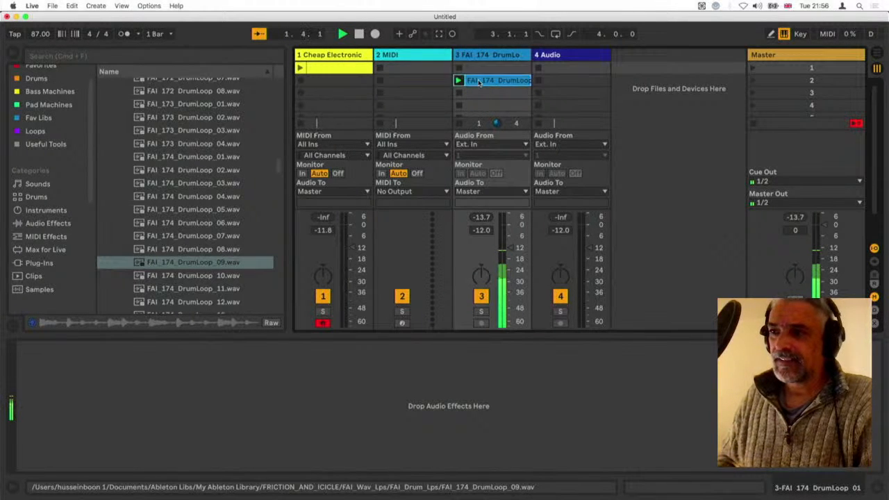
{"action": "left_click_drag", "start_coordinate": [478, 82], "coordinate": [479, 68]}
{"action": "left_click", "coordinate": [329, 55]}
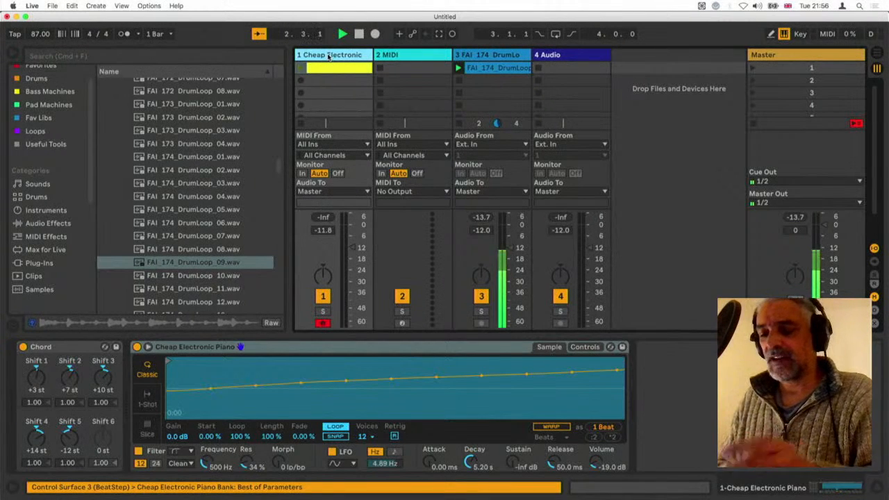
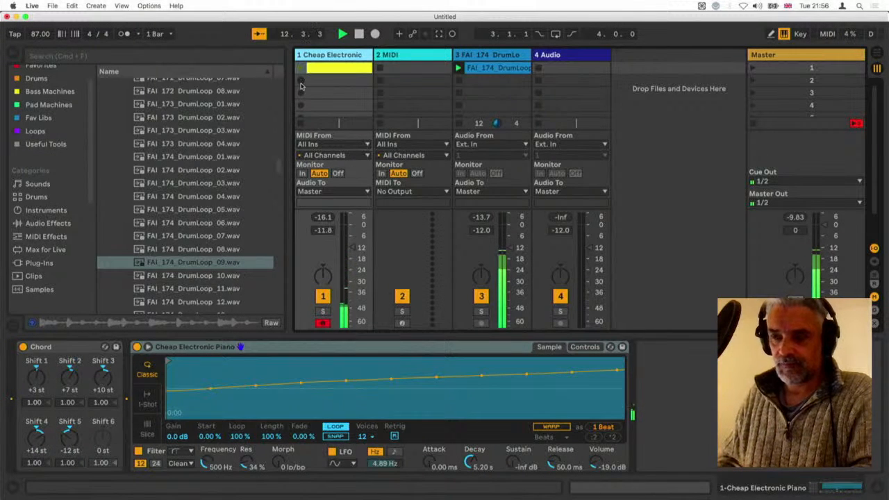
Record a four-bar MIDI clip into the Cheap Electronic Piano track's second slot and open it to view its notes
{"action": "left_click", "coordinate": [300, 83]}
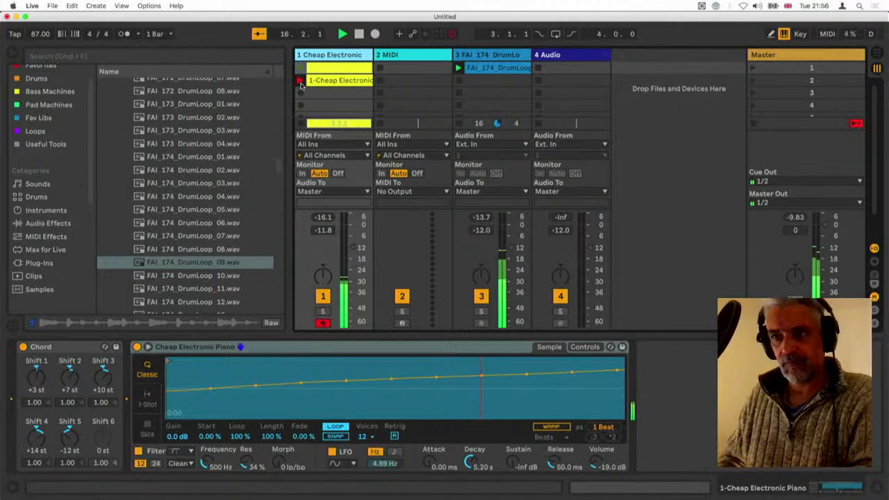
{"action": "left_click", "coordinate": [300, 81]}
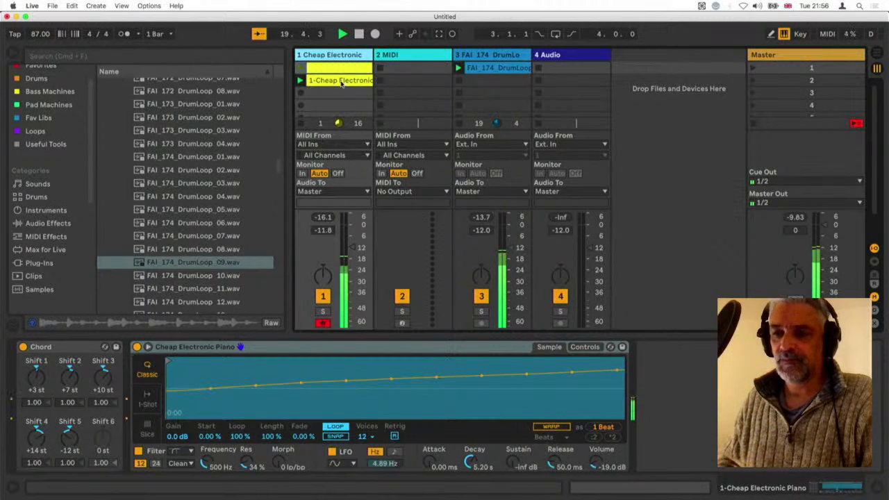
{"action": "double_click", "coordinate": [340, 80]}
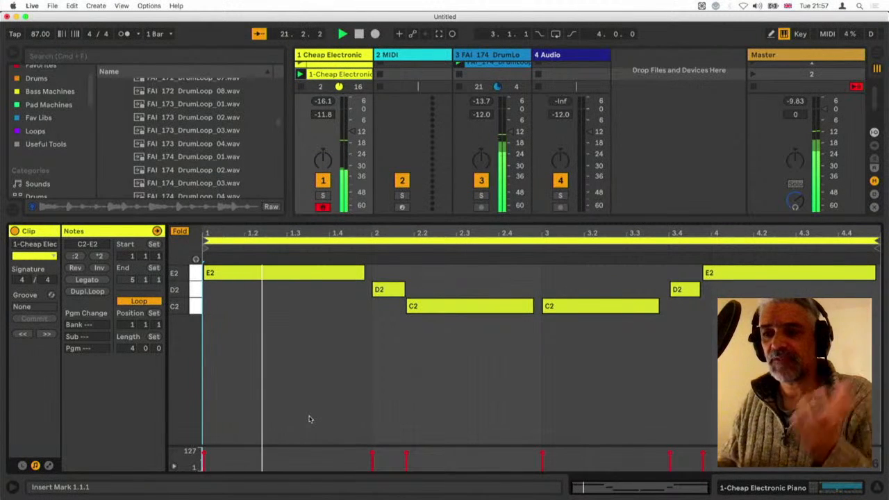
{"action": "left_click", "coordinate": [281, 397]}
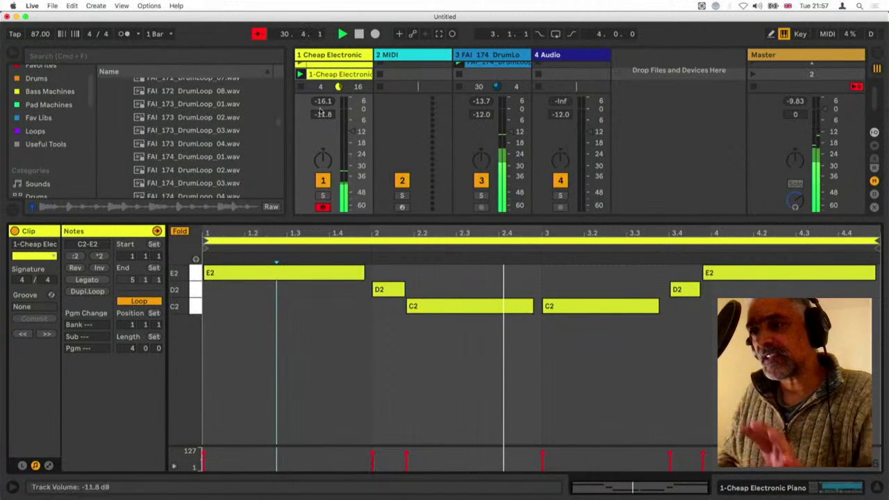
Replace the piano track's first clip with the newly recorded one and copy it to the first slot of the empty MIDI track
{"action": "left_click", "coordinate": [326, 57]}
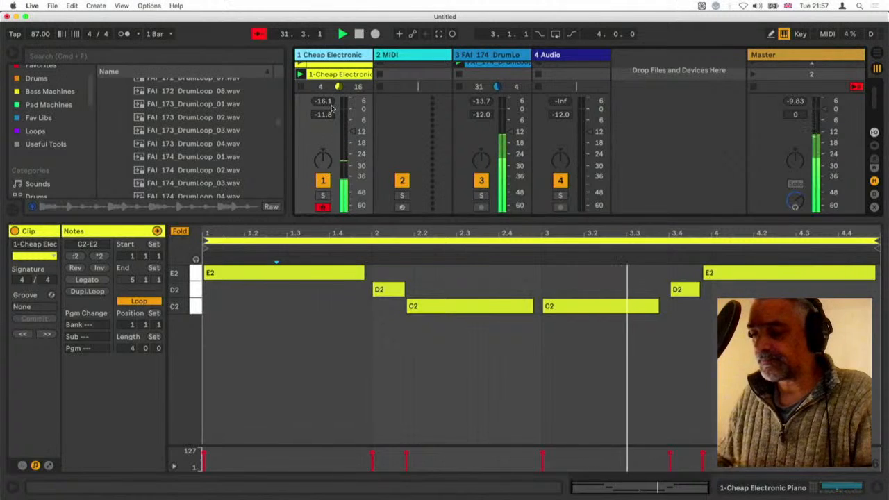
{"action": "key", "text": "alt+super+l"}
{"action": "left_click", "coordinate": [328, 69]}
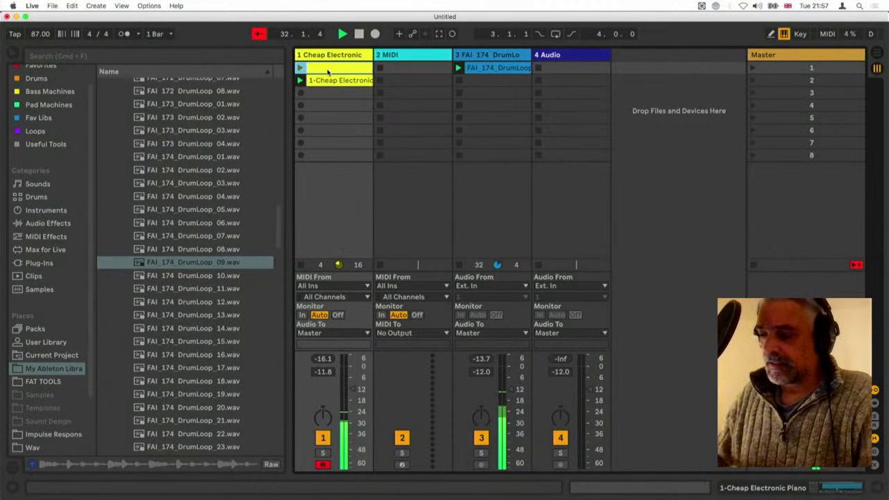
{"action": "key", "text": "Delete"}
{"action": "left_click_drag", "start_coordinate": [328, 81], "coordinate": [328, 69]}
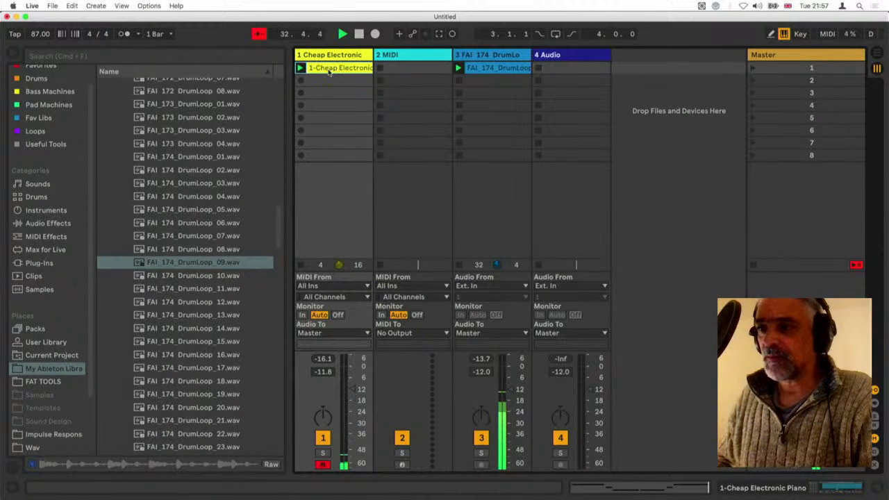
{"action": "left_click", "coordinate": [355, 57]}
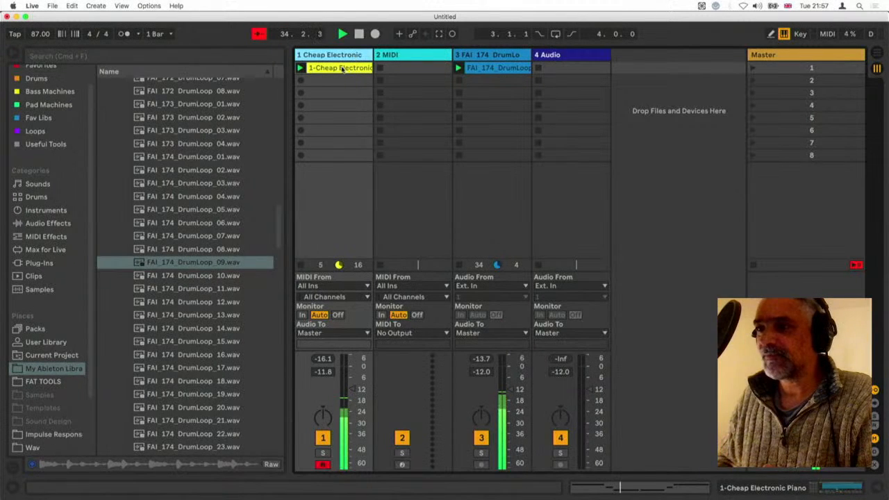
{"action": "left_click_drag", "start_coordinate": [340, 69], "coordinate": [408, 67]}
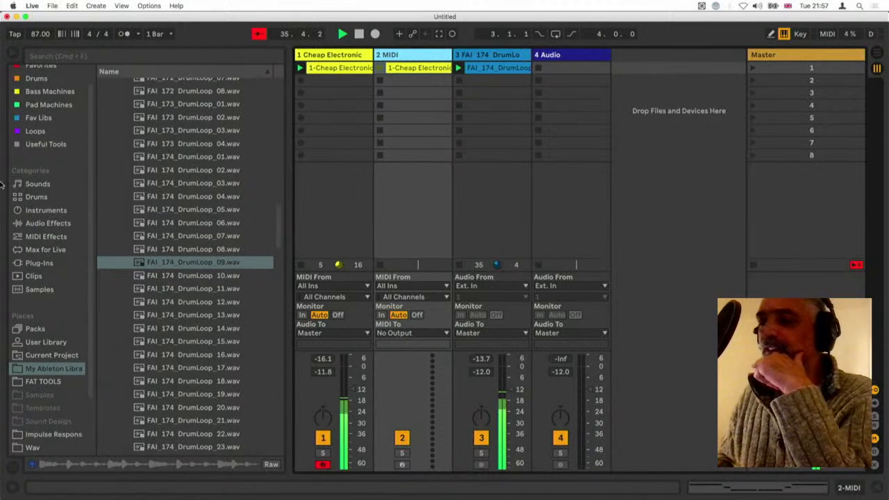
Load Simpler's Analogue Bass.adg bass preset onto the MIDI track holding the copied clip
{"action": "left_click", "coordinate": [50, 212]}
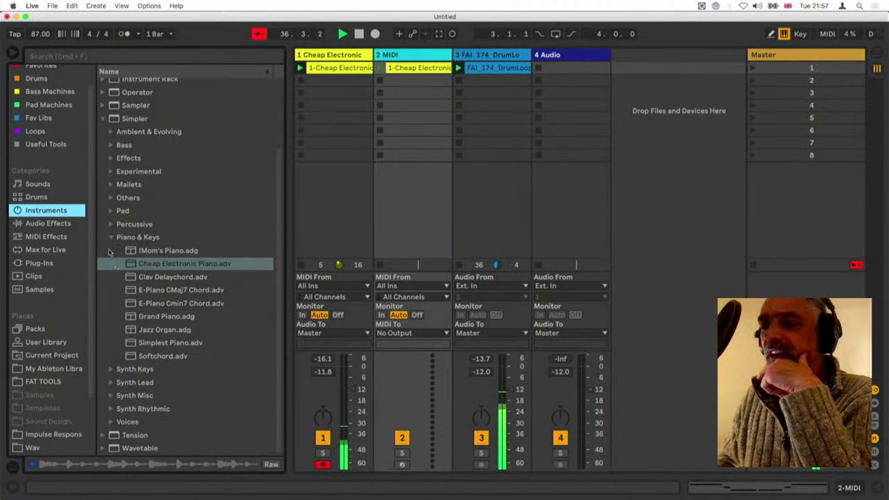
{"action": "left_click", "coordinate": [111, 238]}
{"action": "left_click", "coordinate": [111, 230]}
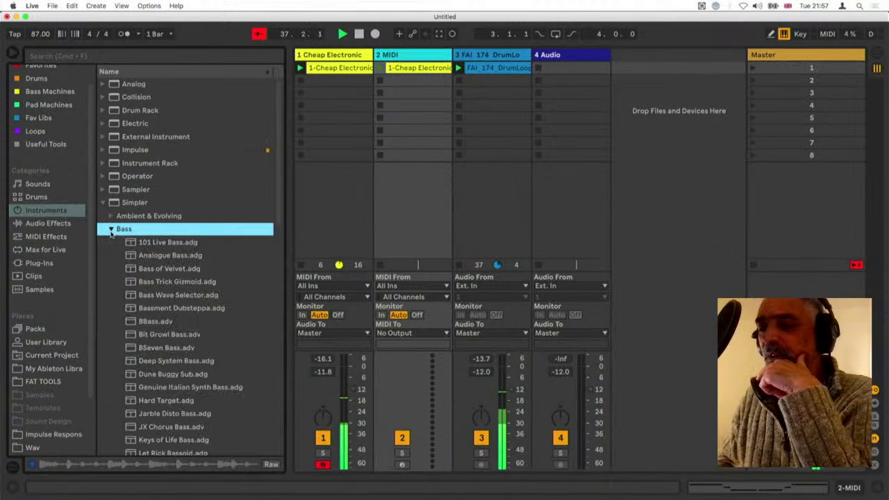
{"action": "scroll", "coordinate": [125, 229], "scroll_direction": "down", "scroll_amount": 3}
{"action": "left_click", "coordinate": [142, 215]}
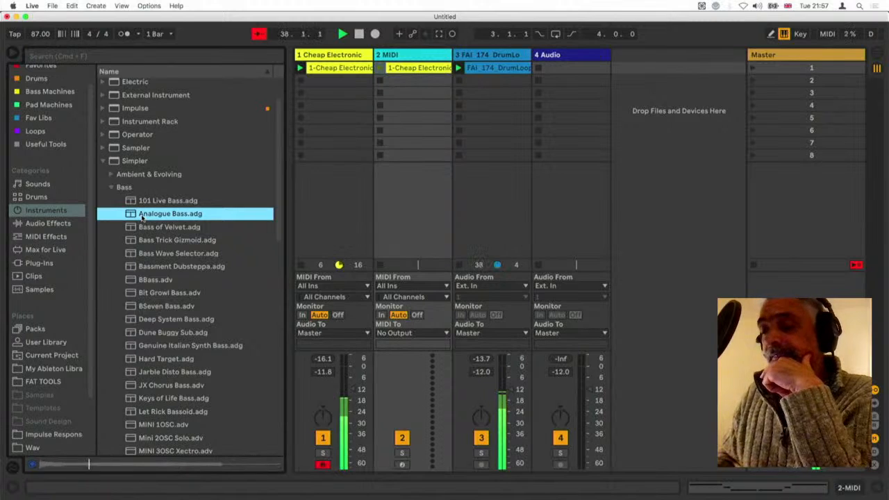
{"action": "left_click_drag", "start_coordinate": [133, 217], "coordinate": [409, 70]}
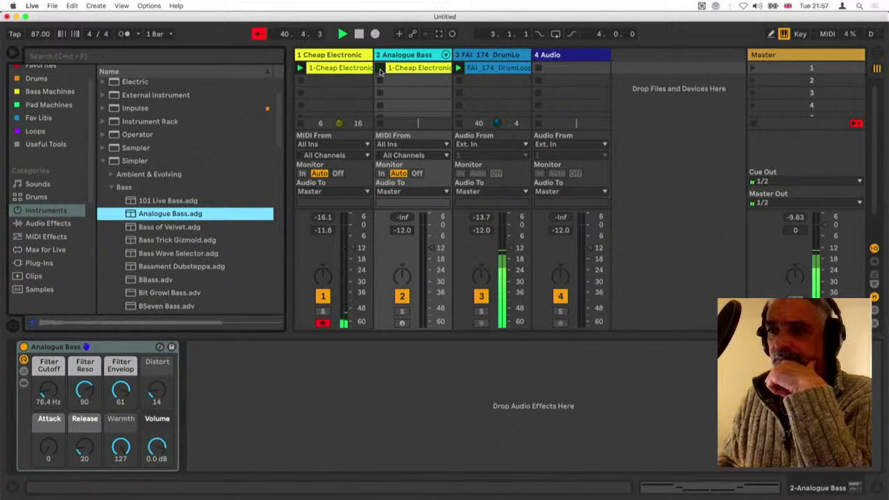
Transpose all notes in the Analogue Bass clip down two octaves, to C0–E0
{"action": "double_click", "coordinate": [419, 67]}
{"action": "key", "text": "super+a"}
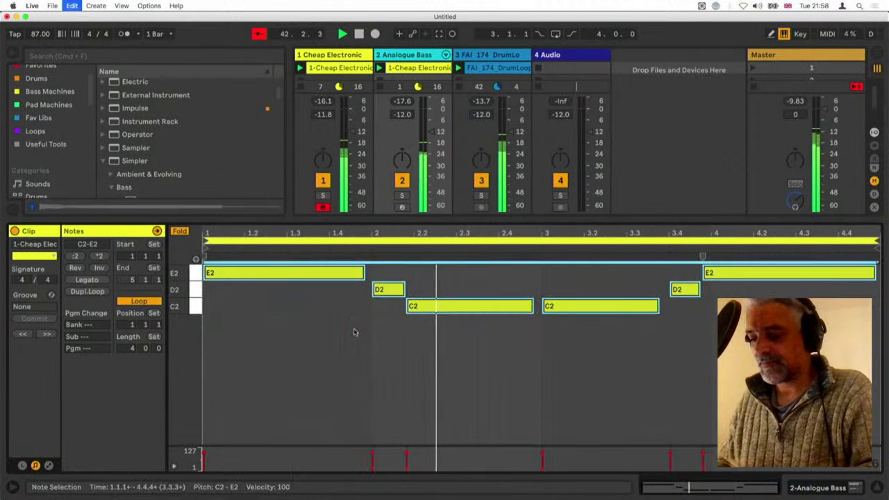
{"action": "key", "text": "shift+Down"}
{"action": "key", "text": "shift+Down"}
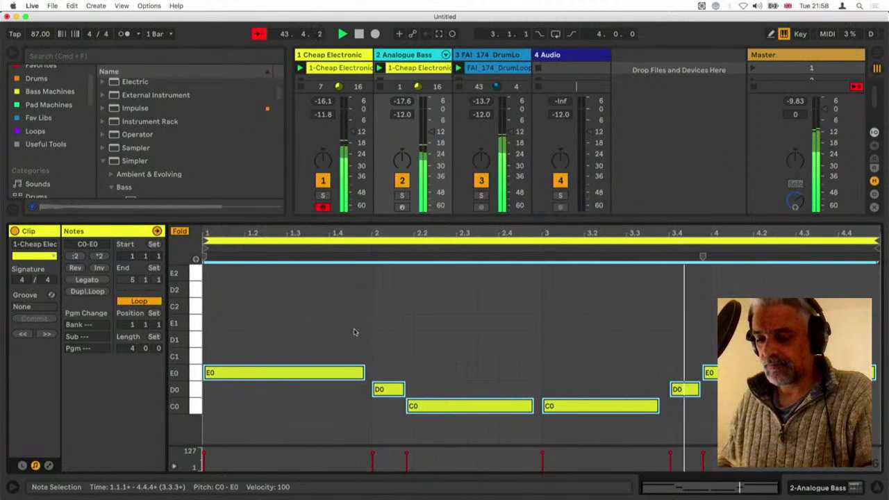
{"action": "key", "text": "super+alt+l"}
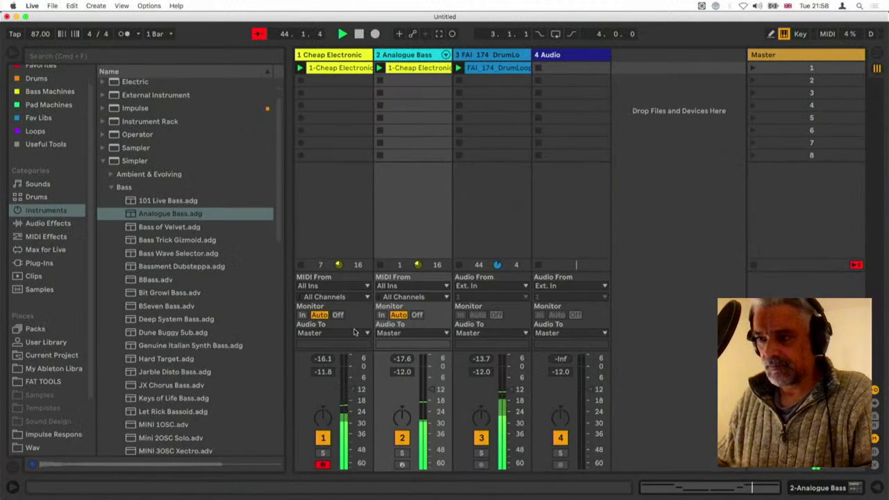
Set the Analogue Bass filter cutoff to 94.1 Hz and add a rise near the end of the clip's Filter Cutoff envelope
{"action": "double_click", "coordinate": [406, 56]}
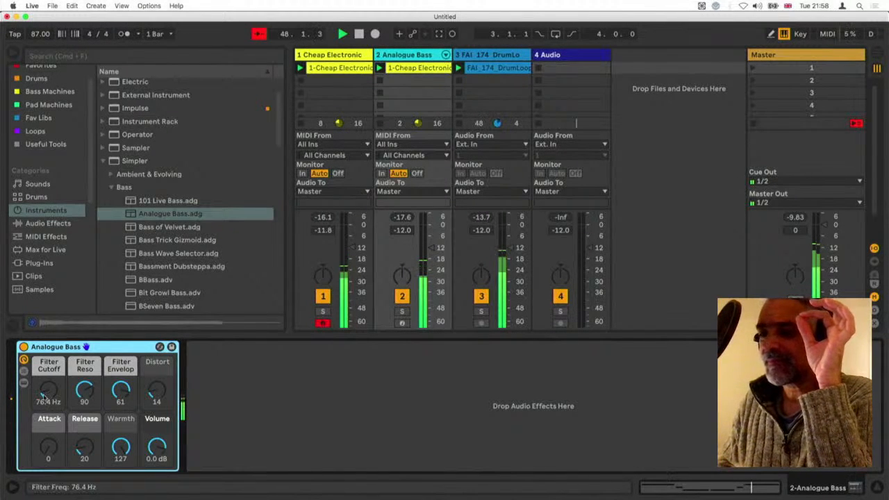
{"action": "mouse_move", "coordinate": [49, 391]}
{"action": "left_mouse_down"}
{"action": "mouse_move", "coordinate": [49, 376]}
{"action": "mouse_move", "coordinate": [48, 404]}
{"action": "left_mouse_up"}
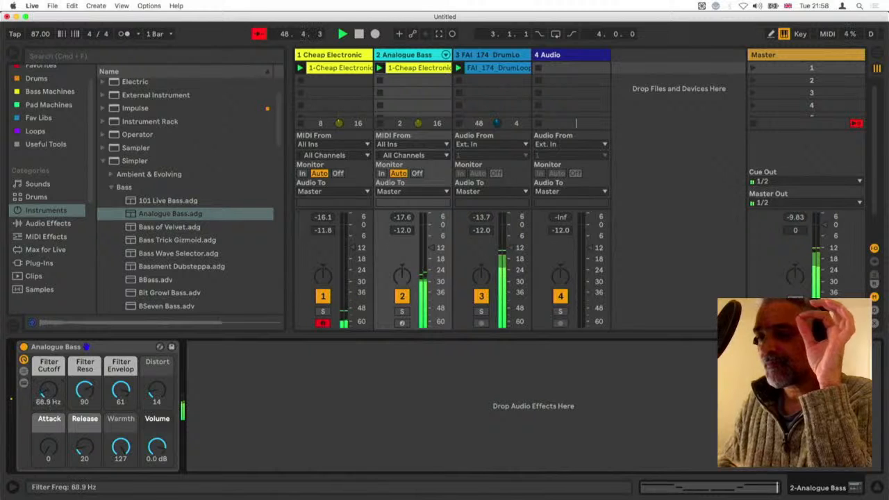
{"action": "double_click", "coordinate": [415, 69]}
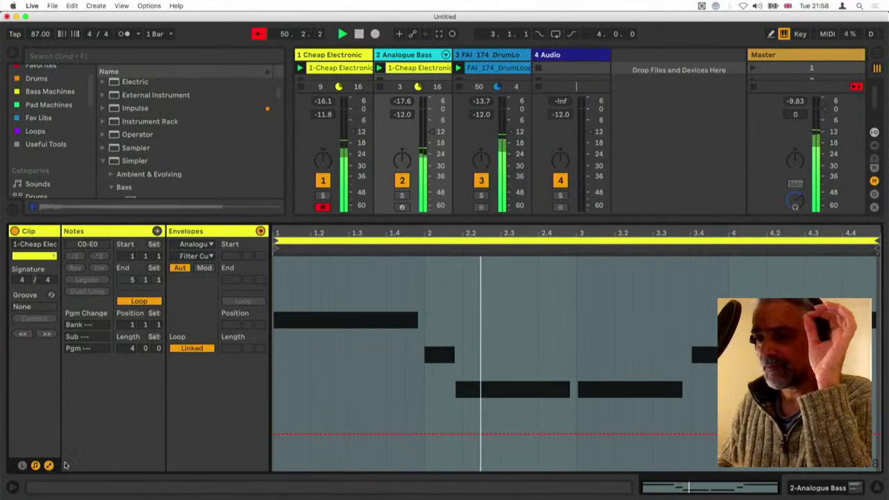
{"action": "left_click", "coordinate": [48, 466]}
{"action": "left_click", "coordinate": [724, 434]}
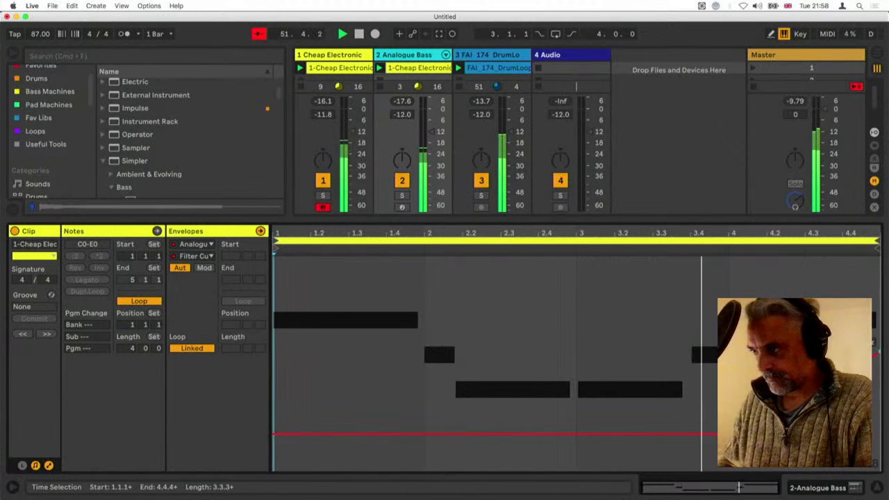
{"action": "left_click_drag", "start_coordinate": [841, 327], "coordinate": [841, 302]}
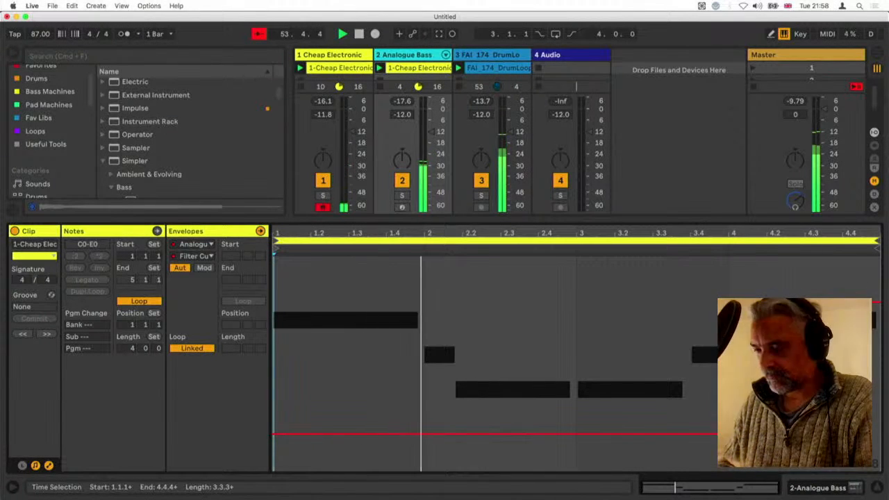
{"action": "key", "text": "super+alt+l"}
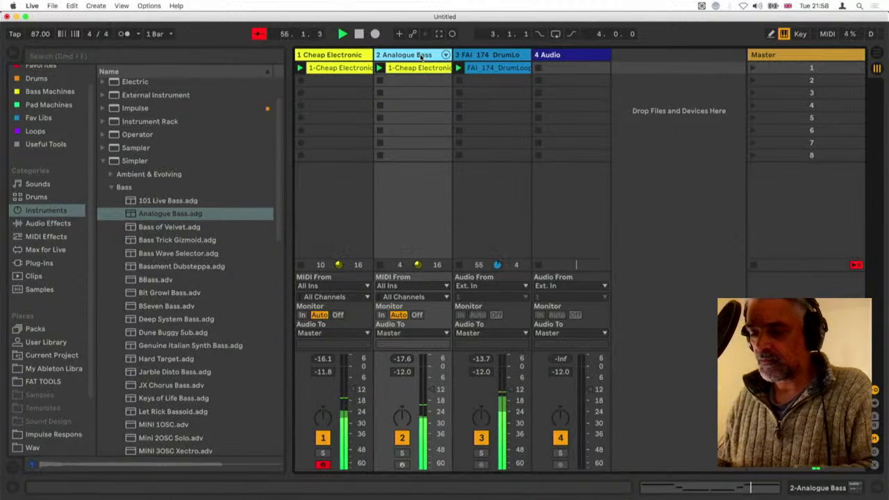
Insert a MIDI track after Analogue Bass and set its MIDI input to 1-Cheap Electronic Piano, Post FX
{"action": "key", "text": "super+shift+t"}
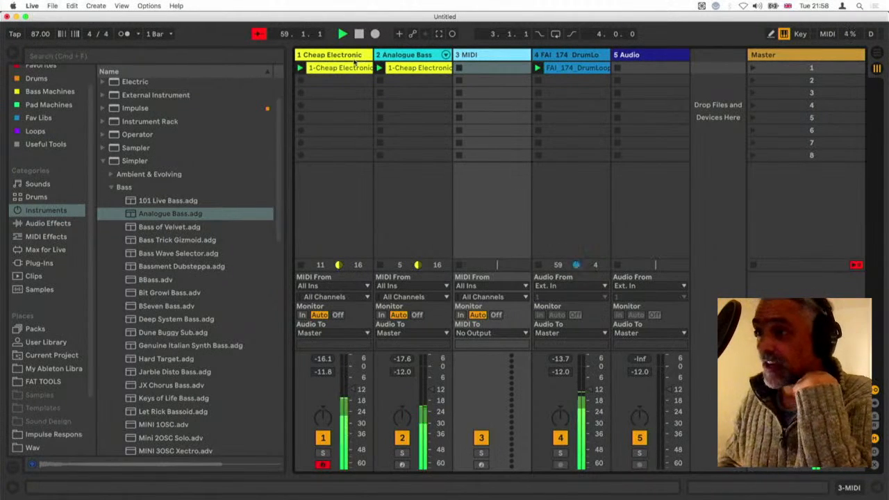
{"action": "left_click", "coordinate": [501, 286]}
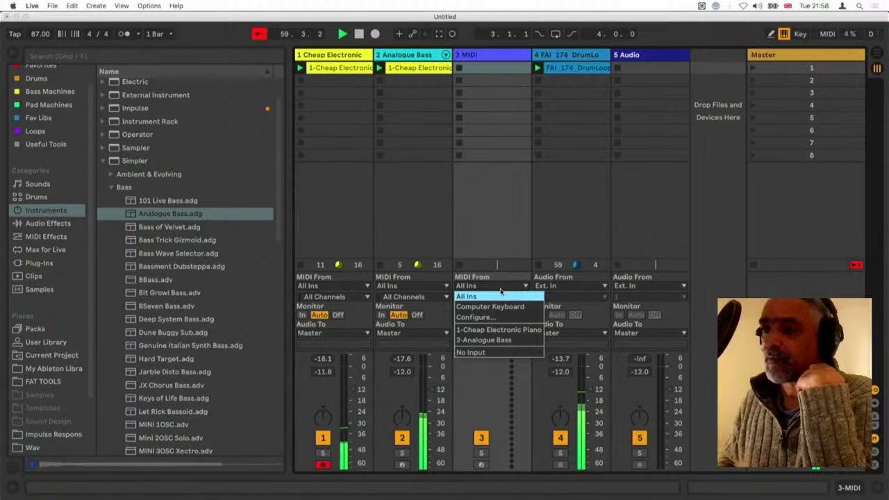
{"action": "left_click", "coordinate": [503, 331]}
{"action": "left_click", "coordinate": [504, 299]}
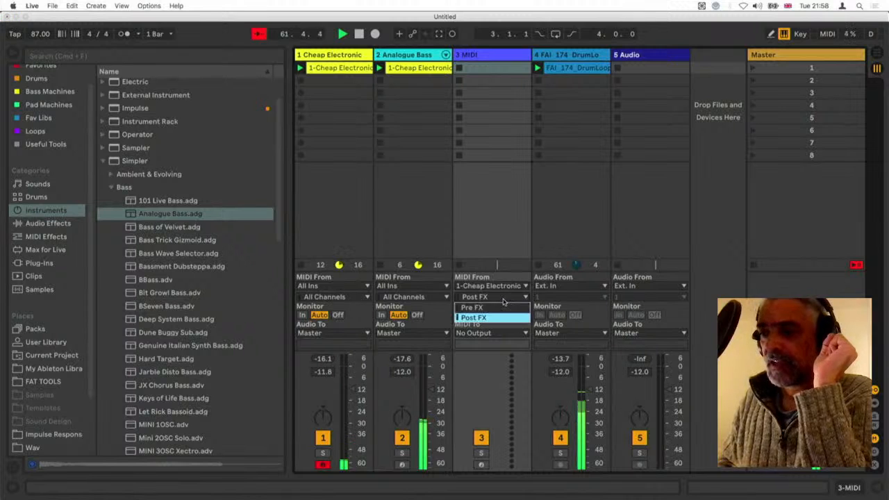
{"action": "left_click", "coordinate": [494, 316]}
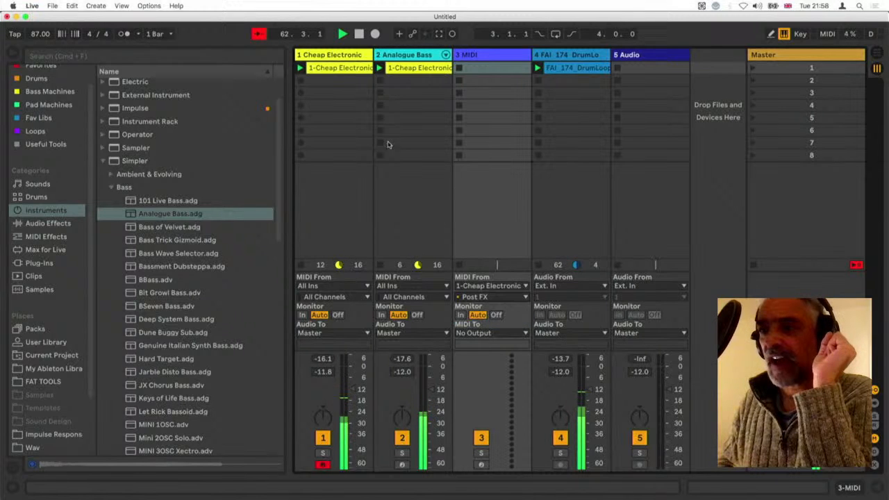
Set the new MIDI track's monitoring to In and disarm the Cheap Electronic Piano track
{"action": "double_click", "coordinate": [340, 57]}
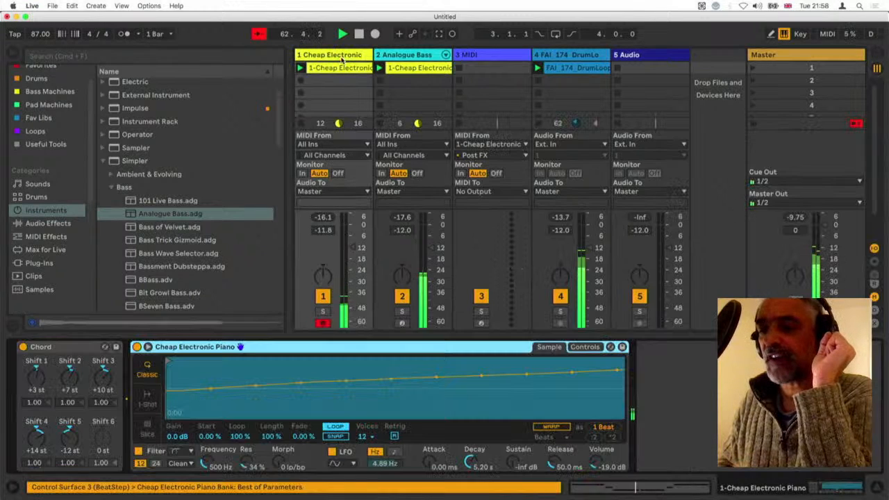
{"action": "left_click", "coordinate": [62, 355]}
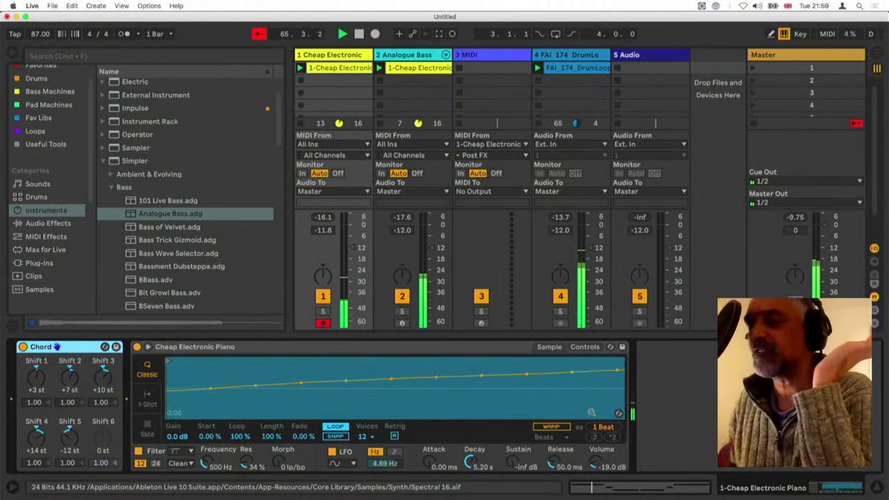
{"action": "left_click", "coordinate": [484, 55]}
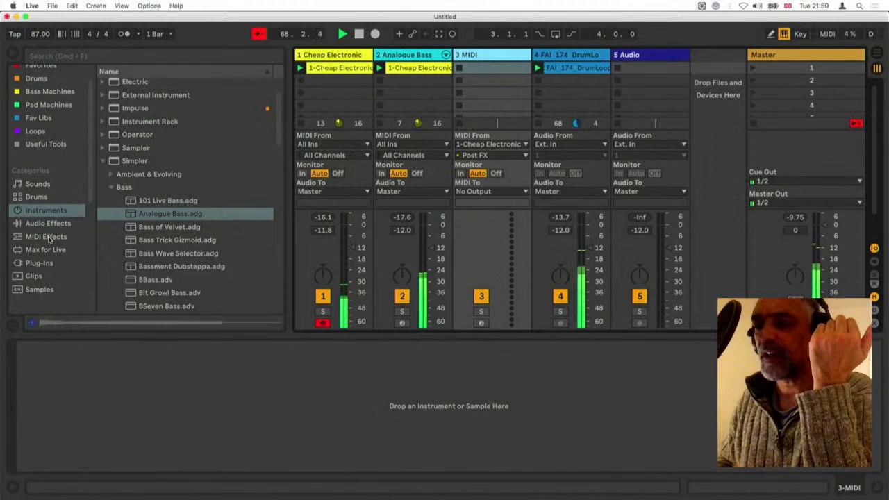
{"action": "left_click", "coordinate": [460, 173]}
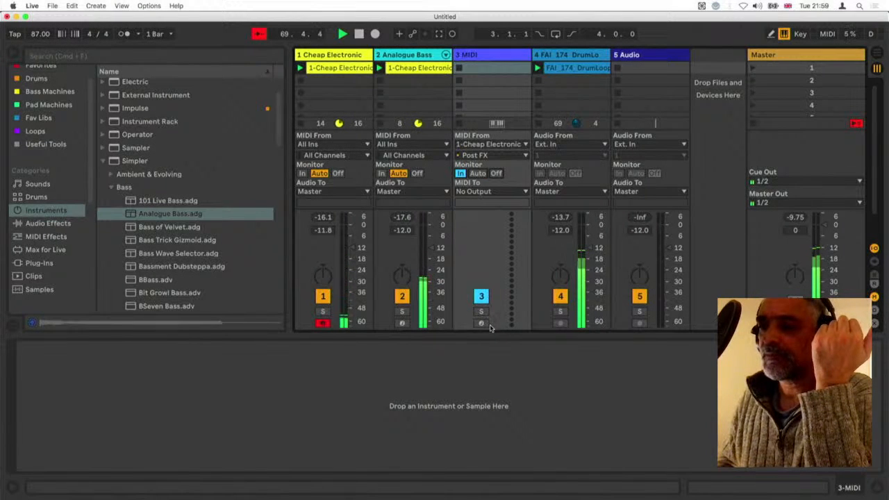
{"action": "left_click", "coordinate": [322, 325]}
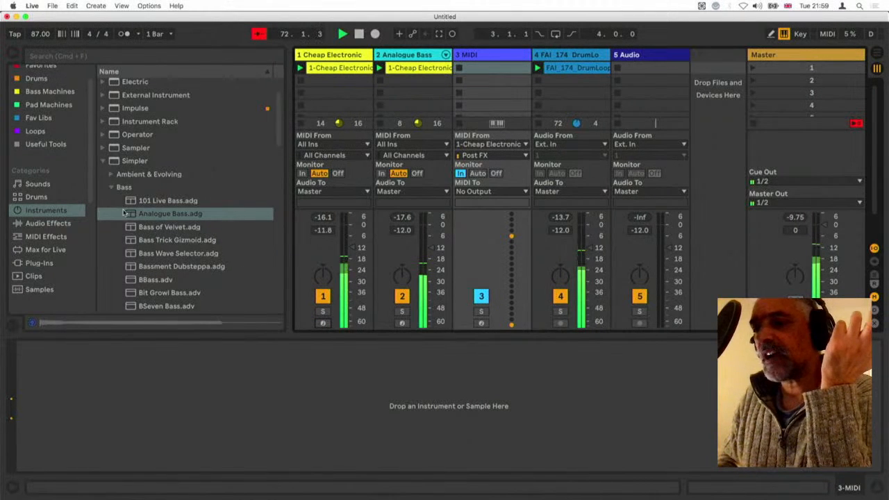
Load Bass Trick Gizmoid.adg onto the new MIDI track and, with playback stopped, insert a Pitch MIDI effect before it
{"action": "left_click_drag", "start_coordinate": [132, 241], "coordinate": [111, 377]}
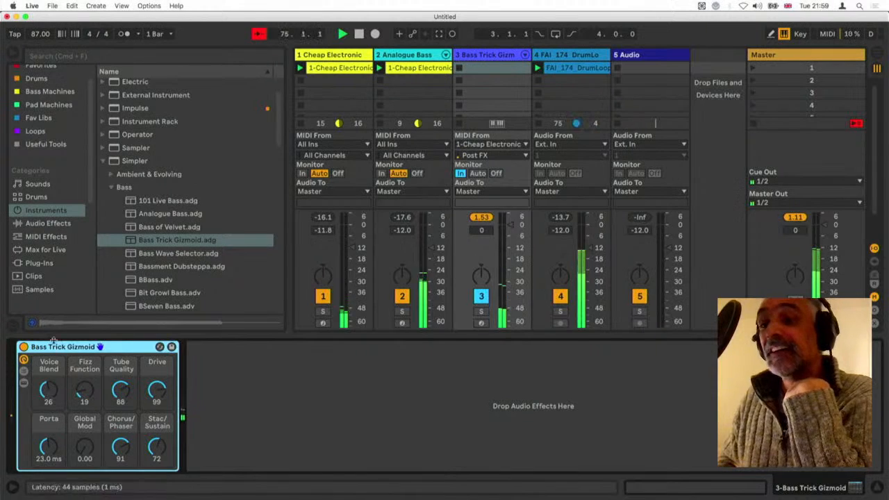
{"action": "key", "text": "space"}
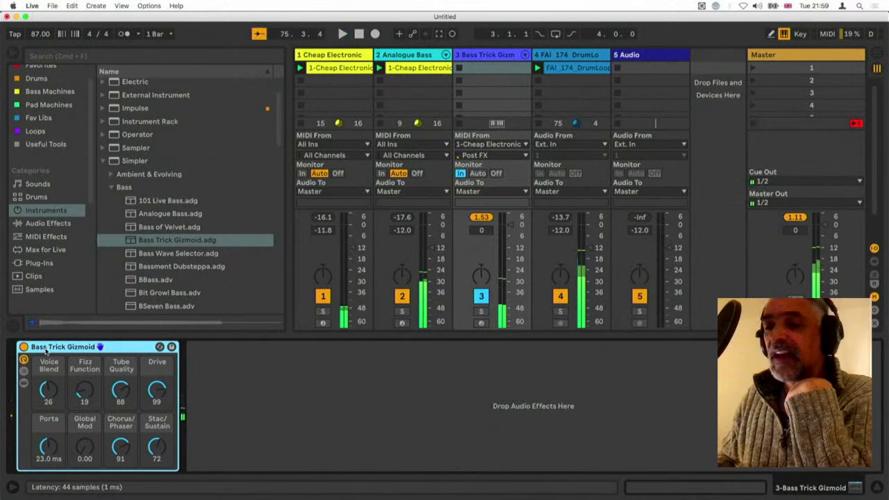
{"action": "left_click", "coordinate": [45, 237]}
{"action": "left_click", "coordinate": [115, 139]}
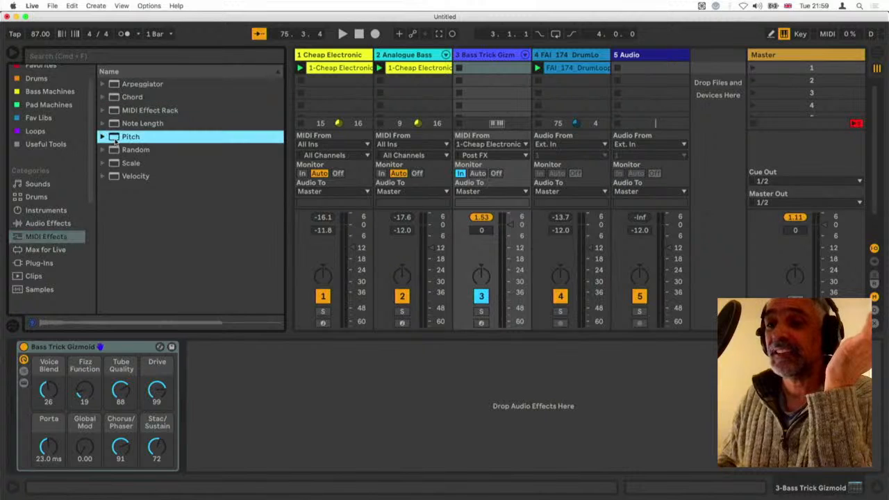
{"action": "left_click_drag", "start_coordinate": [72, 259], "coordinate": [20, 363]}
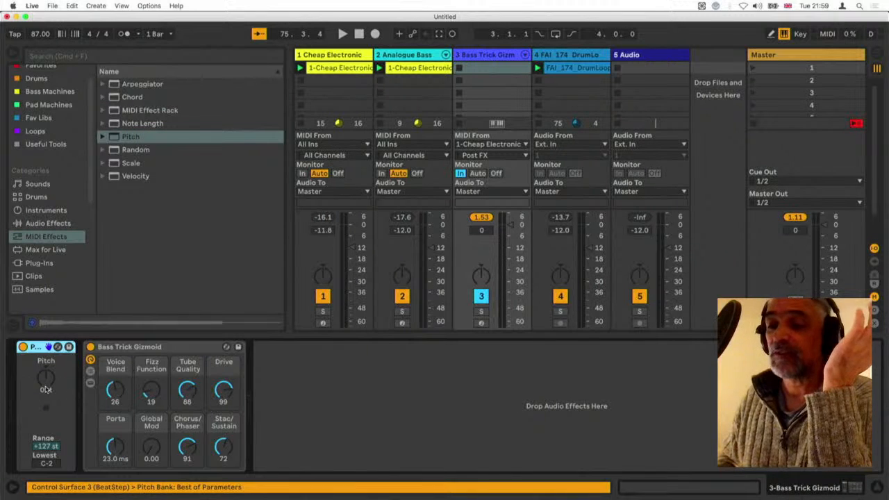
Set the Pitch effect to +24 st, start playback and lower the Bass Trick Gizmoid track volume to -13.0 dB
{"action": "left_click_drag", "start_coordinate": [47, 390], "coordinate": [47, 368]}
{"action": "key", "text": "space"}
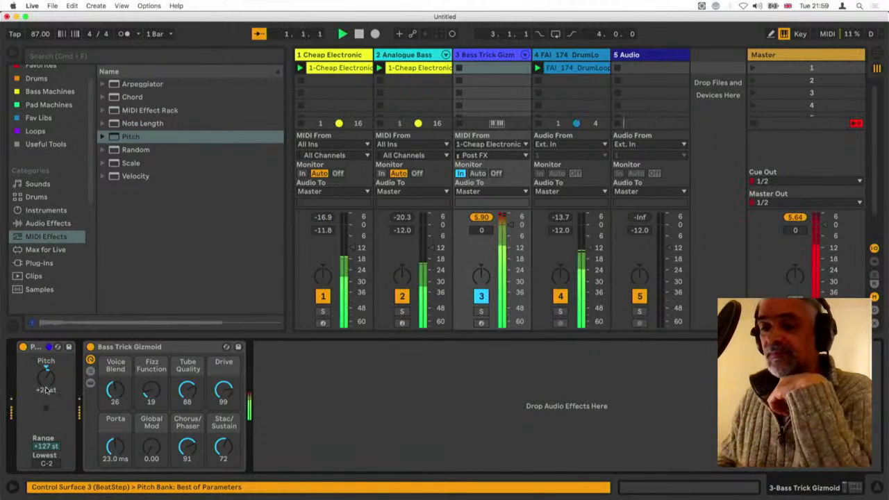
{"action": "left_click_drag", "start_coordinate": [511, 282], "coordinate": [510, 250]}
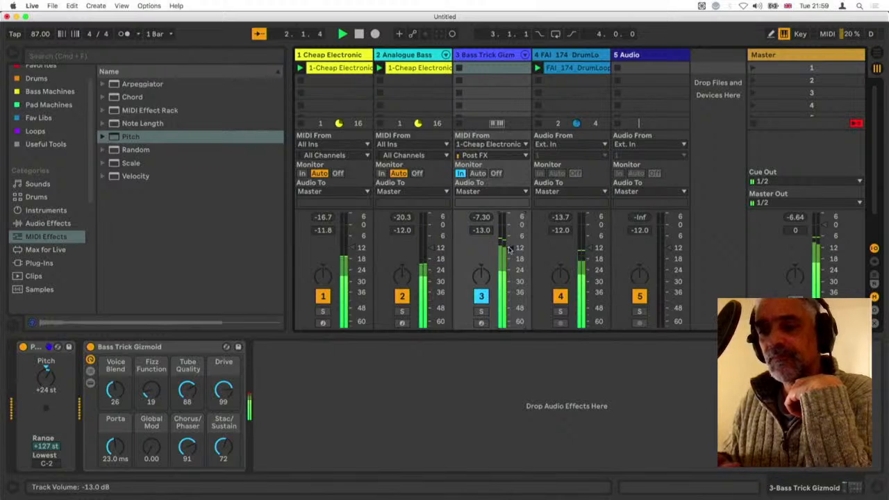
On Bass Trick Gizmoid, set Voice Blend to 34, Fizz Function 12, Tube Quality 40, Drive 64 and Porta 43.4 ms
{"action": "left_click", "coordinate": [177, 351]}
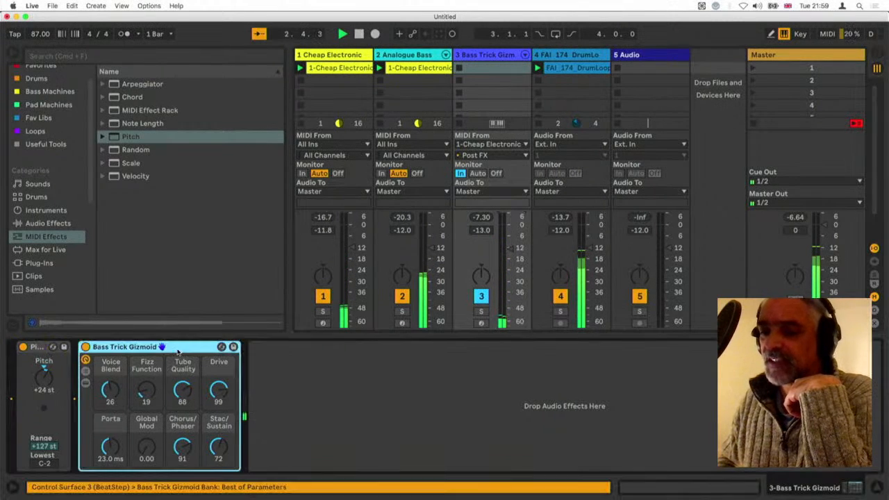
{"action": "left_click_drag", "start_coordinate": [118, 397], "coordinate": [118, 392]}
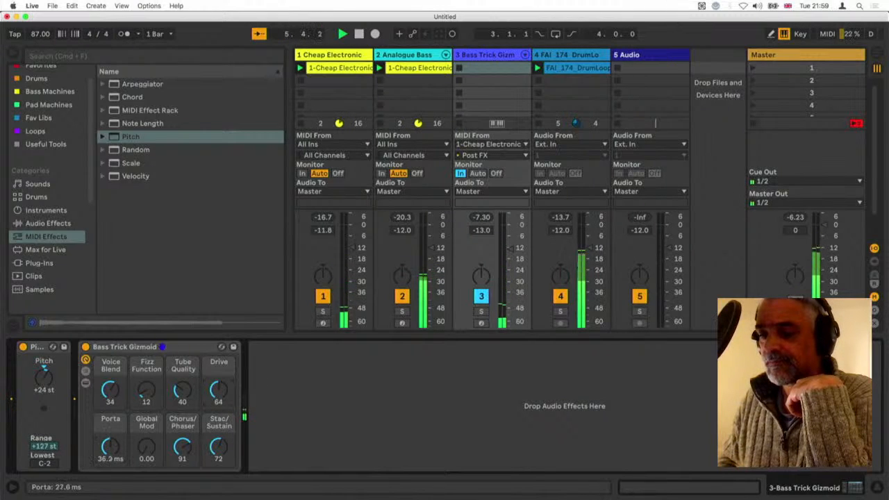
Insert an Arpeggiator before the Pitch effect and set its rate to 1/16, gate to 29 % and steps to 1
{"action": "left_click", "coordinate": [115, 85]}
{"action": "left_click_drag", "start_coordinate": [97, 254], "coordinate": [14, 406]}
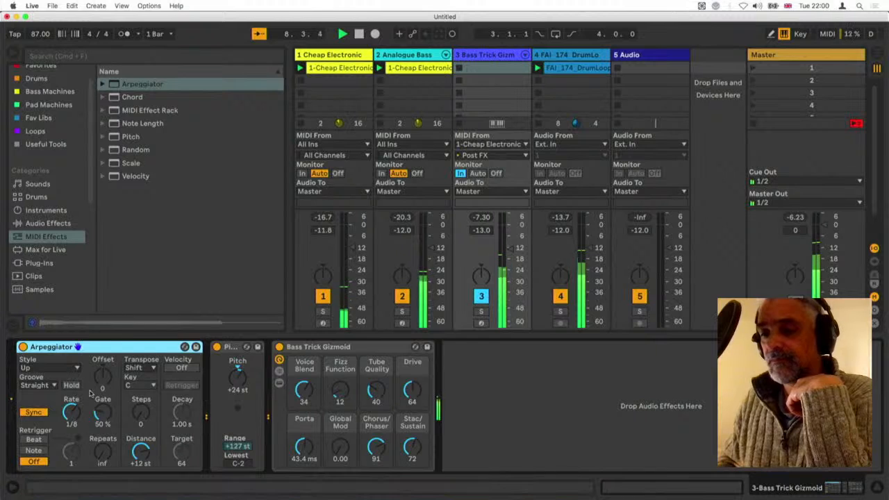
{"action": "left_click_drag", "start_coordinate": [77, 415], "coordinate": [76, 417]}
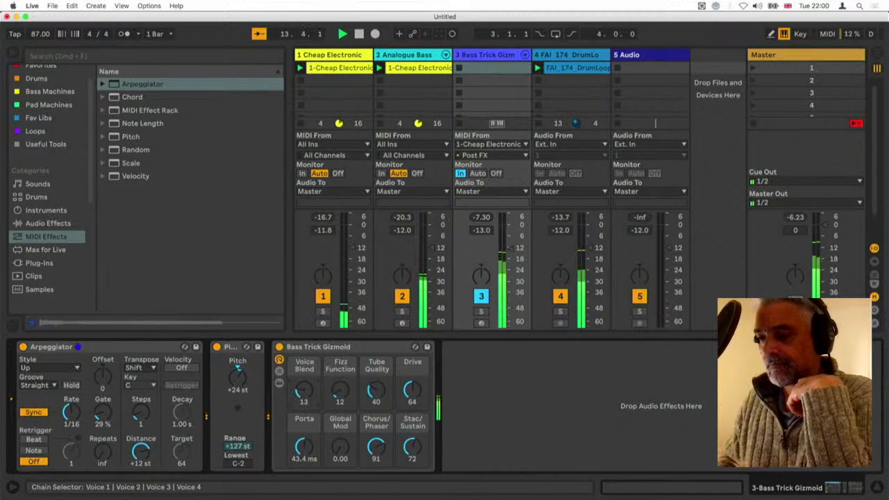
Retune Bass Trick Gizmoid: Voice Blend 14, Fizz Function 43, Tube Quality 29, Drive 45, Porta 141 ms, Global Mod 12.5 and Stac/Sustain 84
{"action": "left_click_drag", "start_coordinate": [304, 391], "coordinate": [304, 390]}
{"action": "left_click_drag", "start_coordinate": [304, 446], "coordinate": [340, 442]}
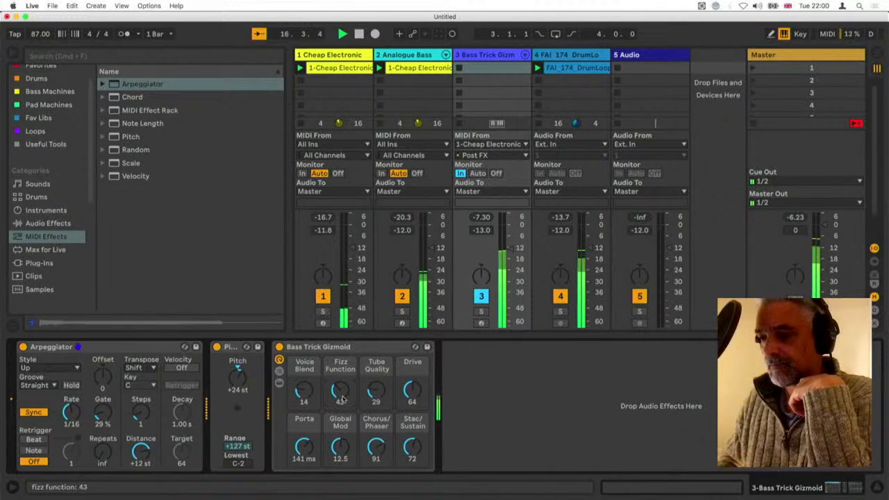
{"action": "left_click_drag", "start_coordinate": [412, 391], "coordinate": [412, 404]}
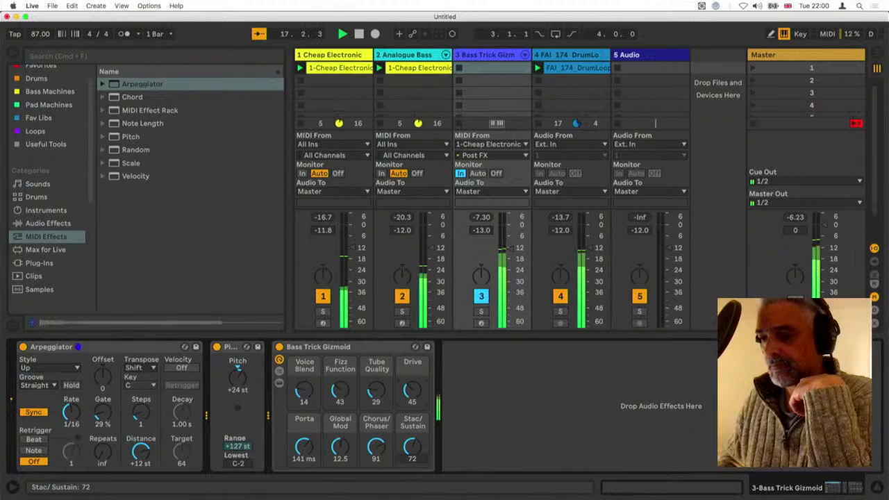
{"action": "left_click_drag", "start_coordinate": [412, 447], "coordinate": [412, 452]}
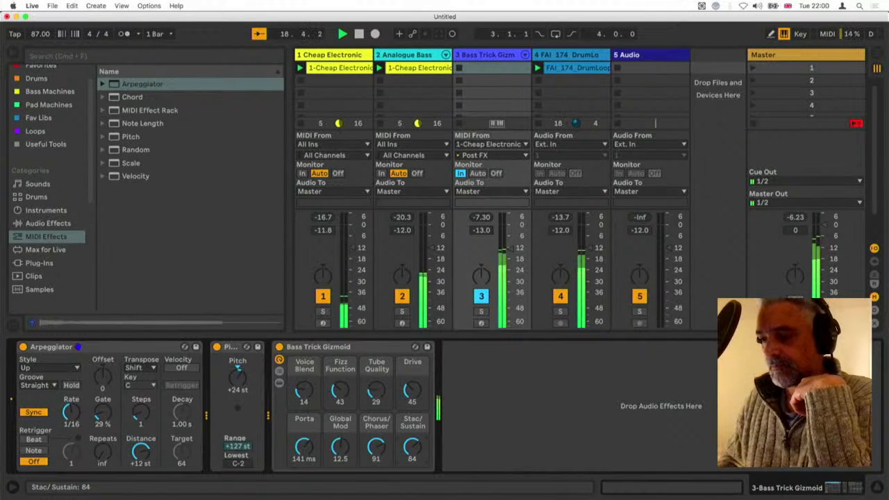
Lower the Bass Trick Gizmoid track to -18.0 dB and set the Arpeggiator to rate 1/32, gate 18 % and steps 0
{"action": "left_click_drag", "start_coordinate": [513, 248], "coordinate": [513, 252]}
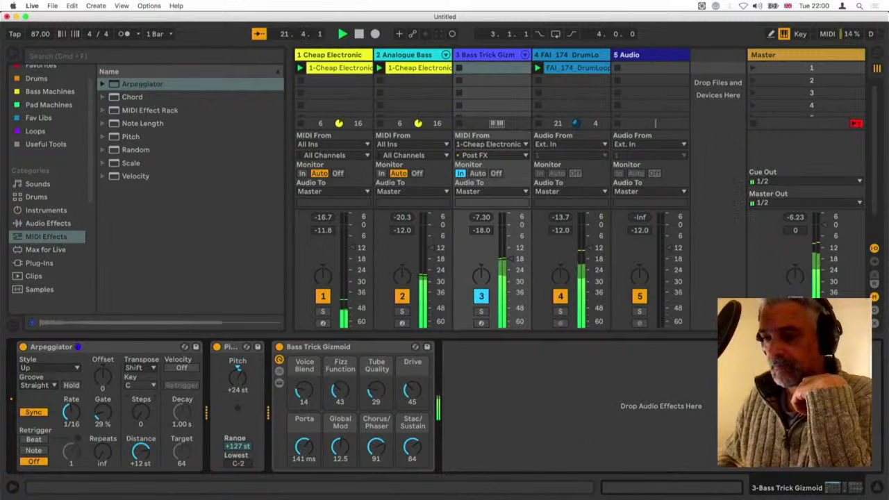
{"action": "left_click_drag", "start_coordinate": [103, 411], "coordinate": [67, 411]}
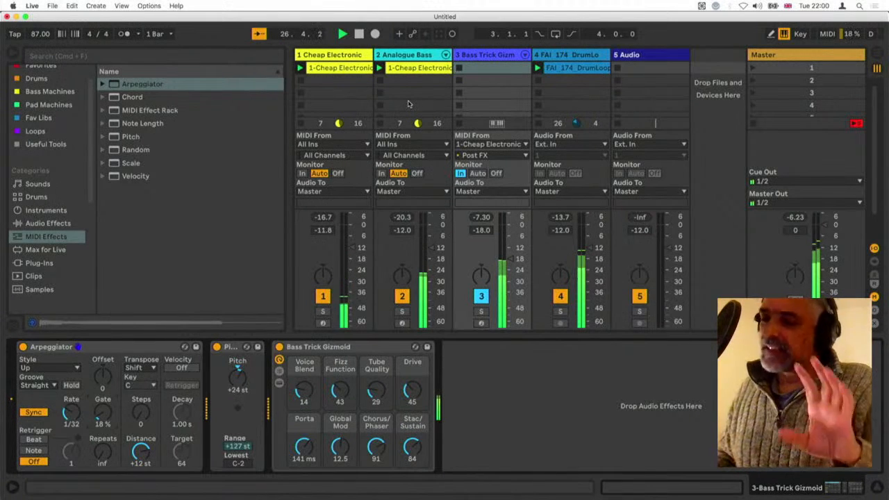
Quantize all notes in the Cheap Electronic Piano clip and make them legato, closing the clip's note editor when done
{"action": "left_click", "coordinate": [346, 69]}
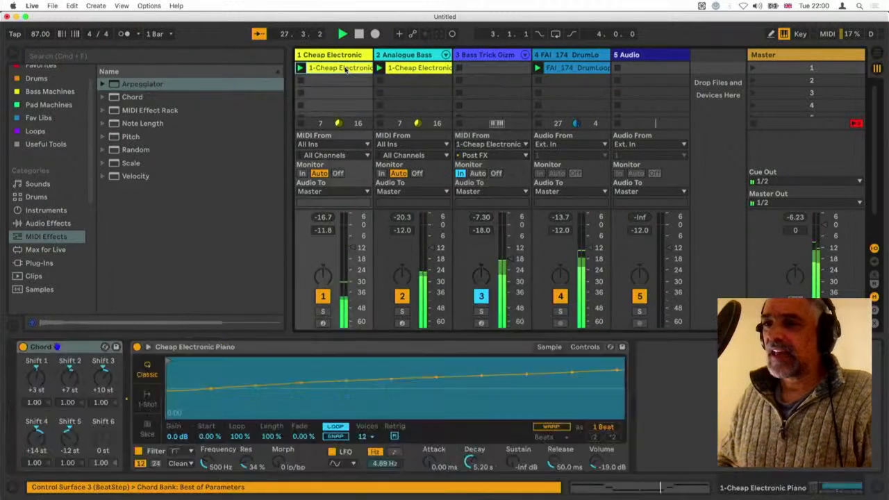
{"action": "double_click", "coordinate": [345, 69]}
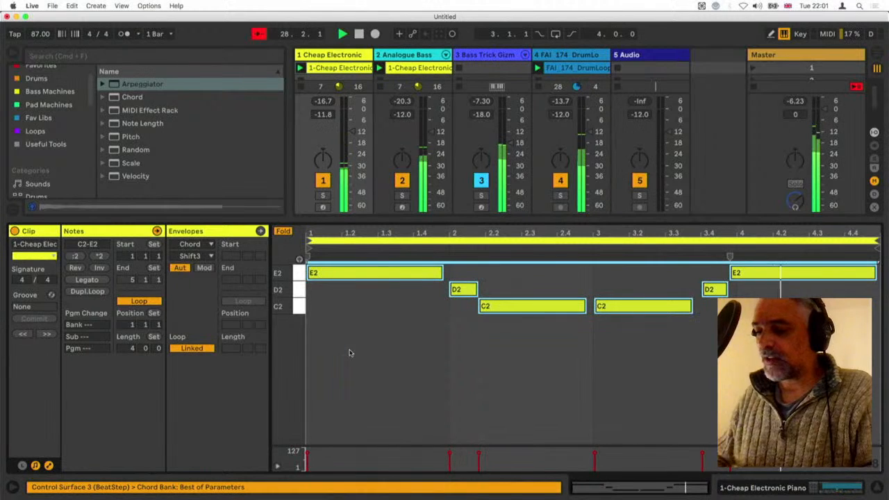
{"action": "key", "text": "super+u"}
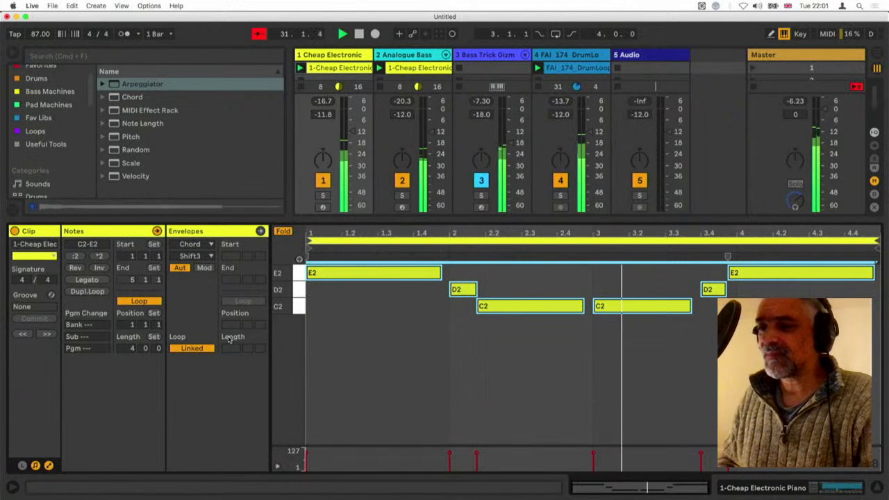
{"action": "left_click", "coordinate": [88, 280]}
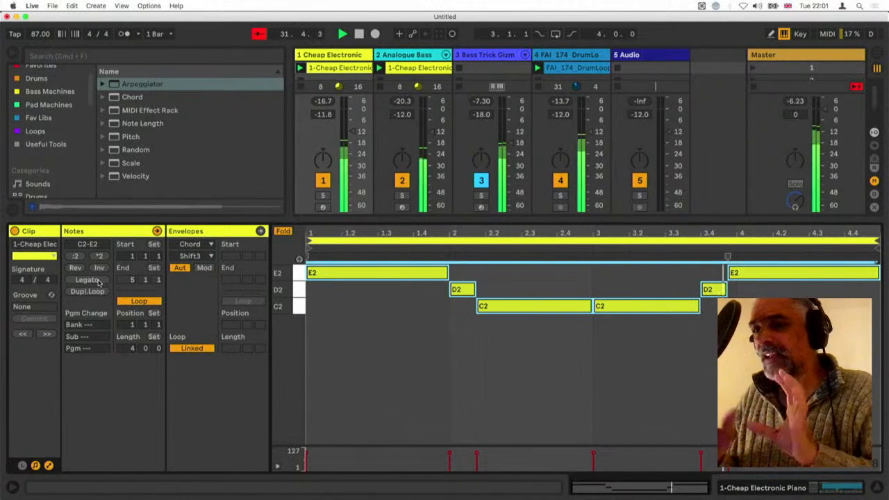
{"action": "key", "text": "super+alt+l"}
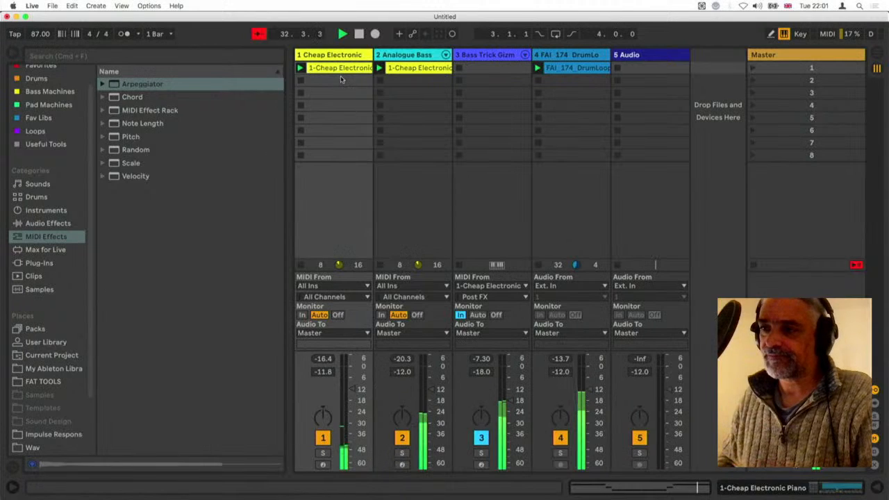
Adjust the Analogue Bass Filter Reso and set Bass Trick Gizmoid's Fizz Function to 45
{"action": "double_click", "coordinate": [407, 56]}
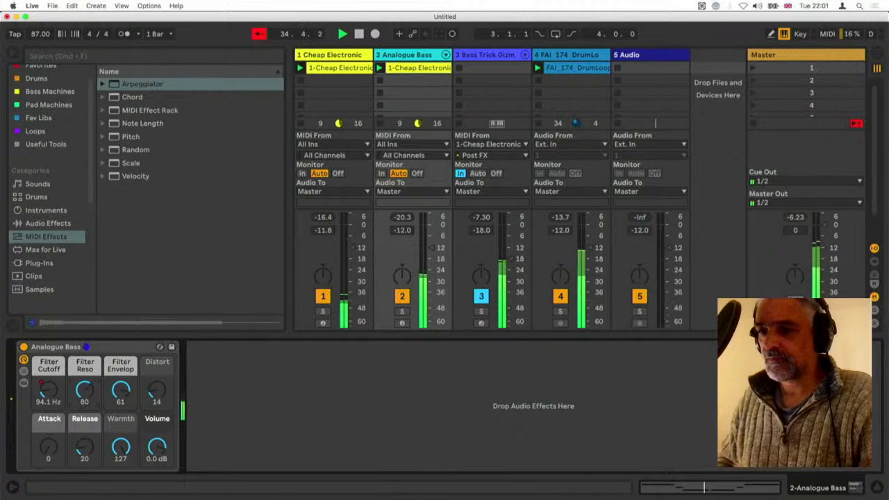
{"action": "left_click_drag", "start_coordinate": [84, 391], "coordinate": [88, 393]}
{"action": "left_click", "coordinate": [483, 61]}
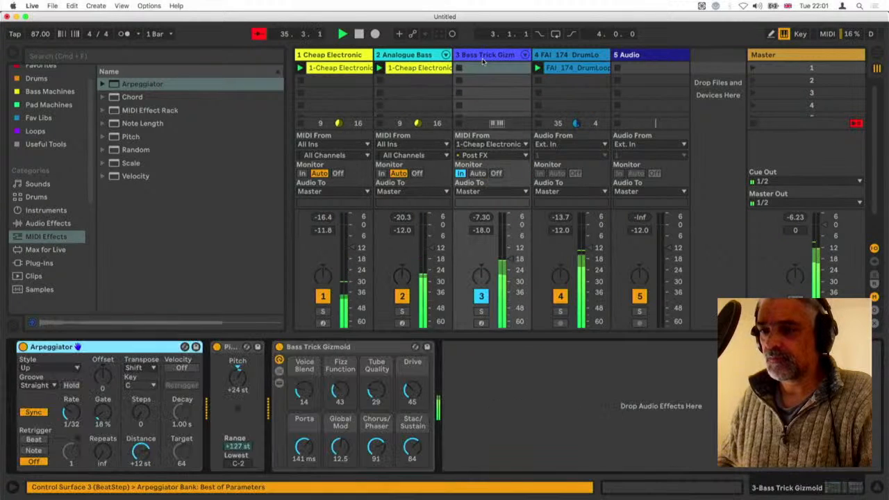
{"action": "left_click_drag", "start_coordinate": [338, 392], "coordinate": [338, 390]}
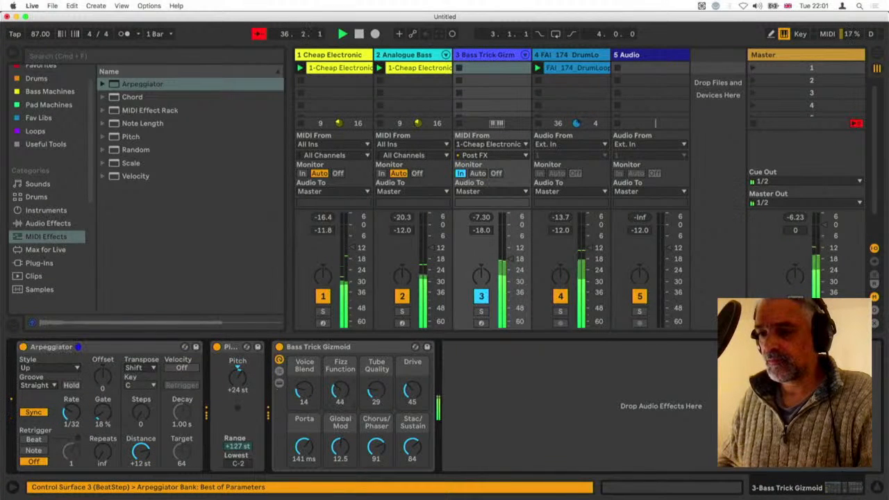
Solo the Bass Trick Gizmoid track and add !Live 8 Legacy Compressor.adv from the User Library after its instrument
{"action": "left_click", "coordinate": [482, 311]}
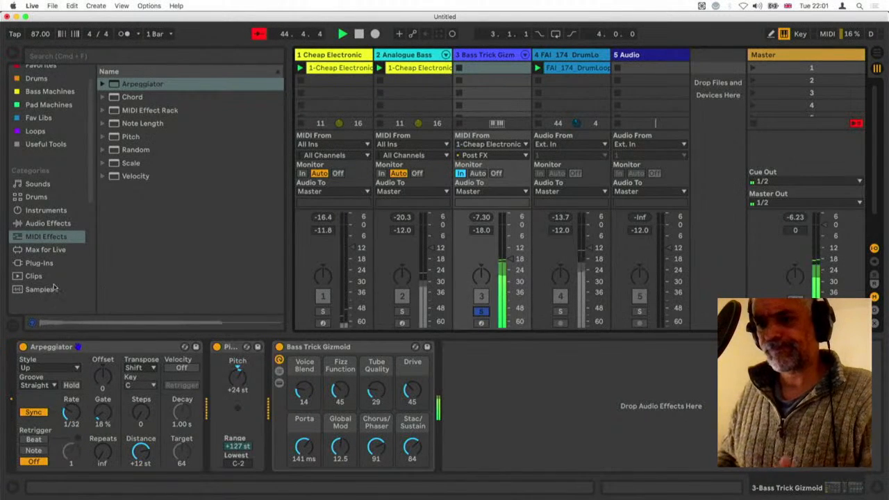
{"action": "scroll", "coordinate": [53, 287], "scroll_direction": "down", "scroll_amount": 5}
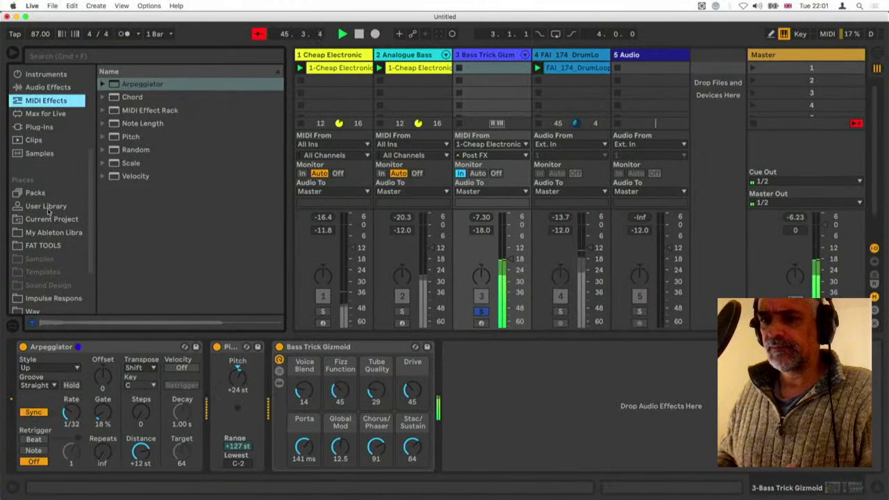
{"action": "left_click", "coordinate": [46, 206]}
{"action": "left_click", "coordinate": [131, 149]}
{"action": "scroll", "coordinate": [147, 231], "scroll_direction": "down", "scroll_amount": 5}
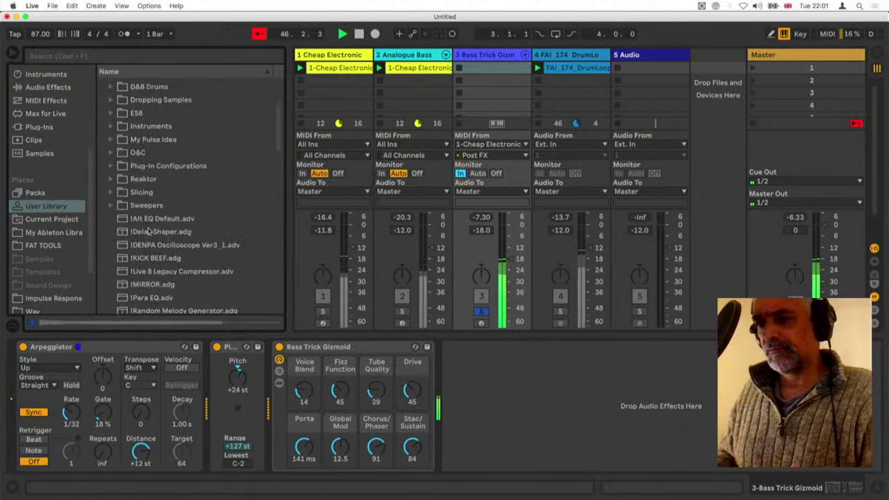
{"action": "scroll", "coordinate": [148, 231], "scroll_direction": "down", "scroll_amount": 4}
{"action": "left_click_drag", "start_coordinate": [135, 224], "coordinate": [510, 391]}
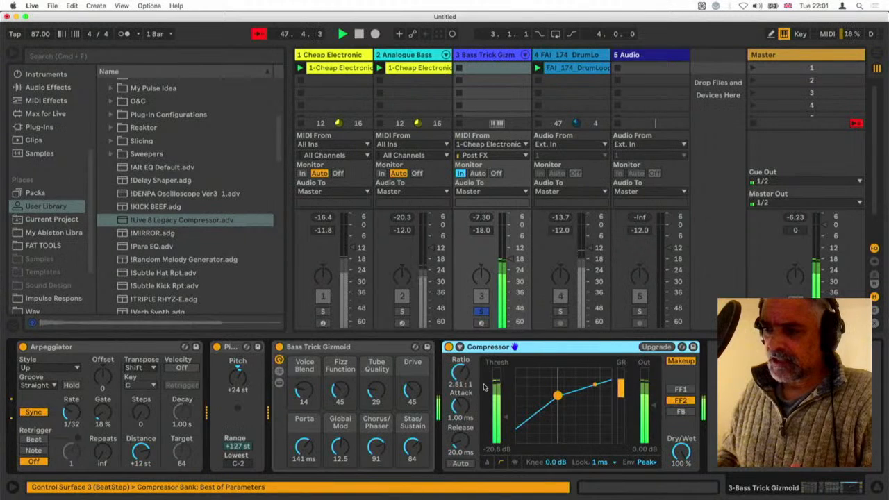
Enable the Compressor's sidechain and take its audio from 1-Cheap Electronic Piano
{"action": "left_click", "coordinate": [459, 347]}
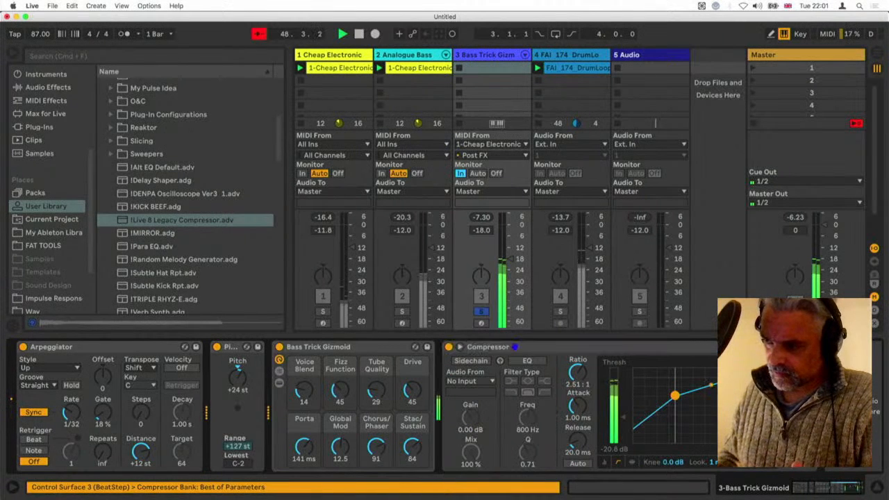
{"action": "left_click", "coordinate": [470, 360]}
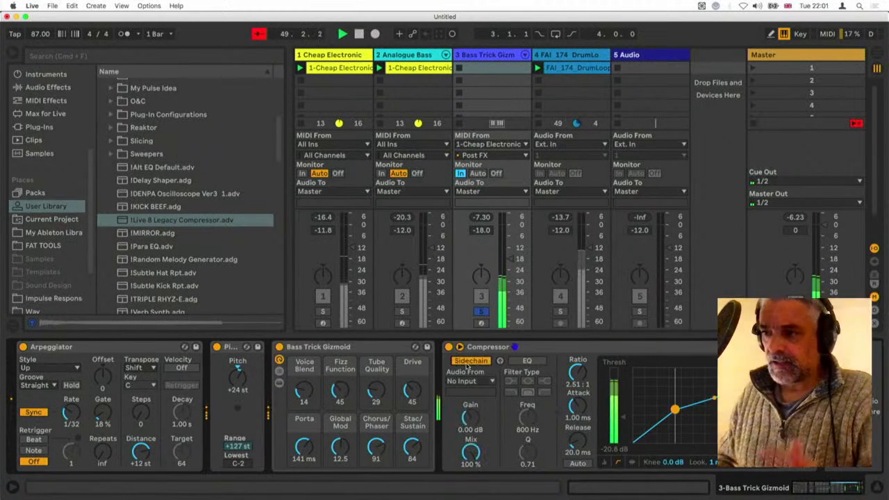
{"action": "left_click", "coordinate": [470, 380]}
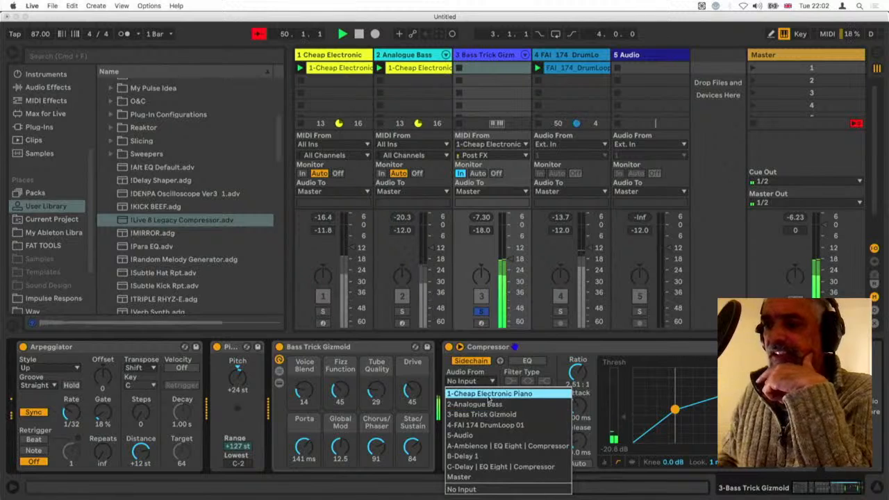
{"action": "left_click", "coordinate": [489, 393]}
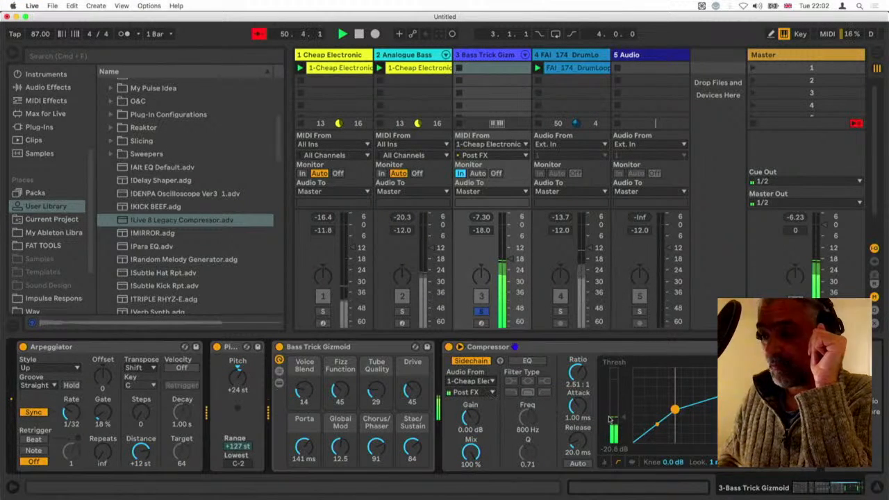
Set the Compressor's threshold to -36.5 dB, ratio 1.80:1, attack 0.98 ms and release 45.0 ms, briefly soloing Analogue Bass alongside to compare
{"action": "left_click_drag", "start_coordinate": [624, 417], "coordinate": [623, 440]}
{"action": "mouse_move", "coordinate": [576, 407]}
{"action": "left_mouse_down"}
{"action": "mouse_move", "coordinate": [576, 443]}
{"action": "mouse_move", "coordinate": [577, 417]}
{"action": "left_mouse_up"}
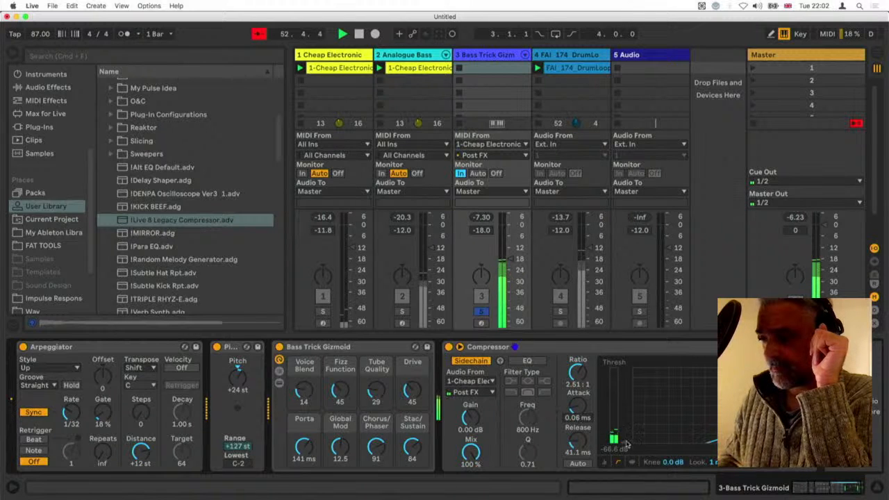
{"action": "left_click_drag", "start_coordinate": [623, 445], "coordinate": [576, 406]}
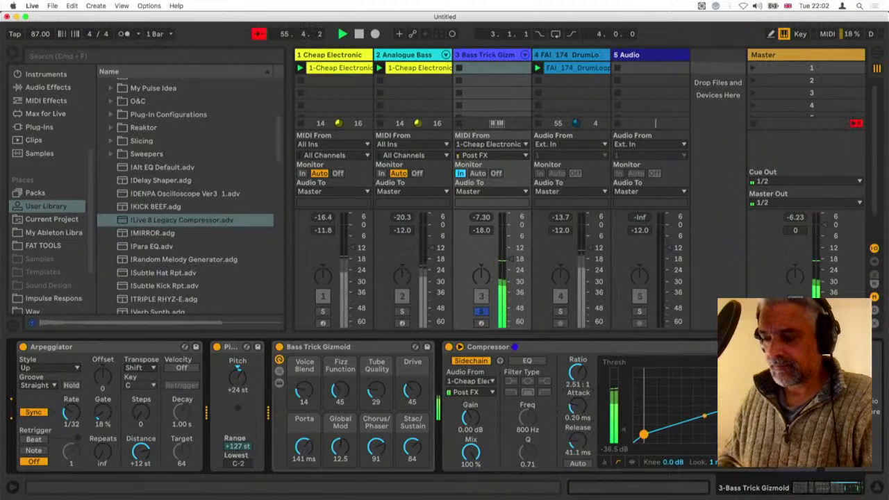
{"action": "left_click_drag", "start_coordinate": [577, 373], "coordinate": [576, 441]}
{"action": "left_click", "coordinate": [401, 312]}
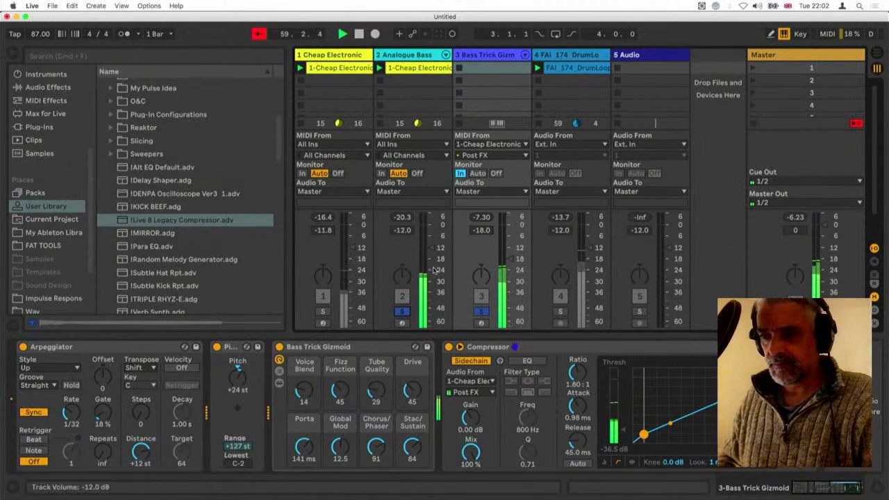
{"action": "left_click", "coordinate": [404, 312]}
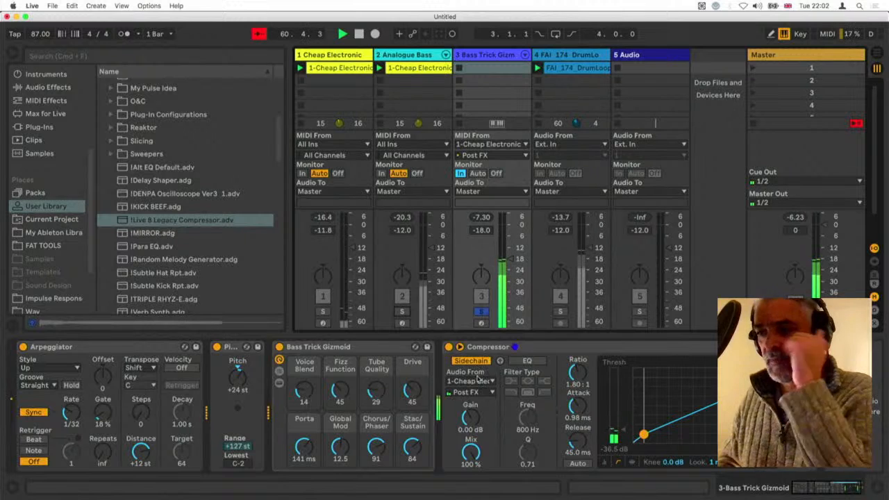
Switch the sidechain source to 4-FAI 174 DrumLoop 01 and set threshold -34.2 dB, ratio 2.29:1, attack 0.14 ms and release 4.40 ms
{"action": "left_click", "coordinate": [470, 382]}
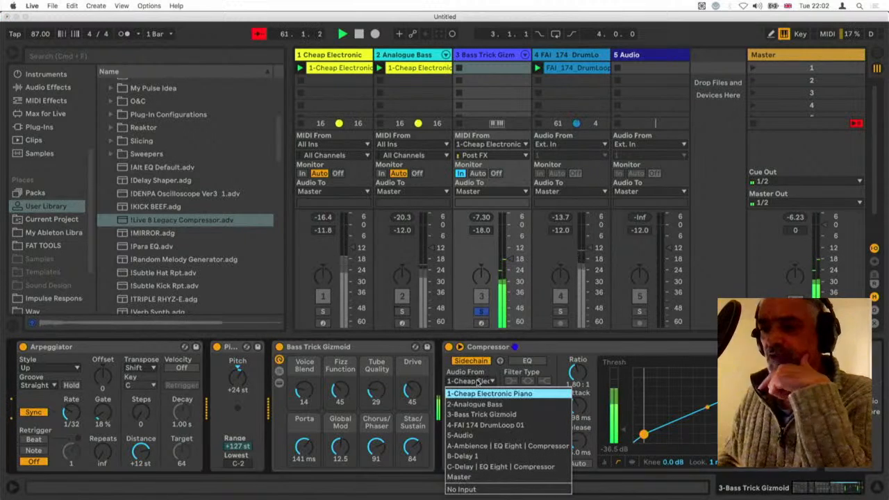
{"action": "left_click", "coordinate": [479, 425]}
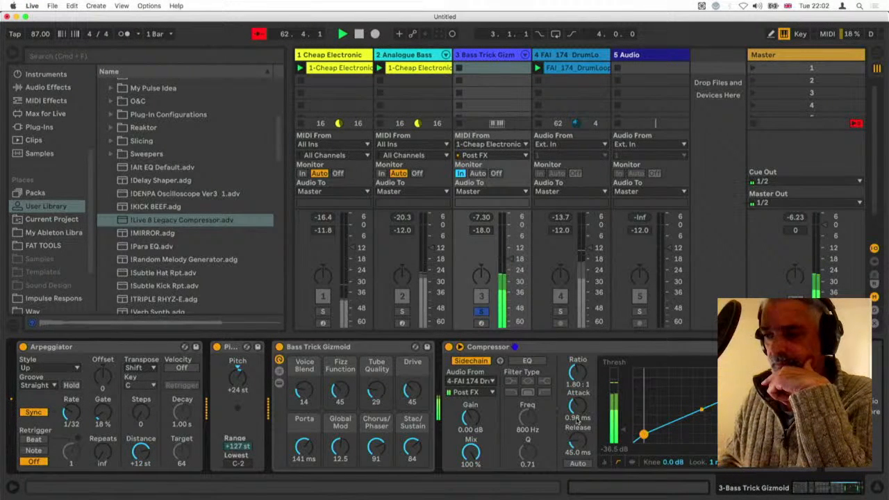
{"action": "left_click_drag", "start_coordinate": [623, 429], "coordinate": [624, 428]}
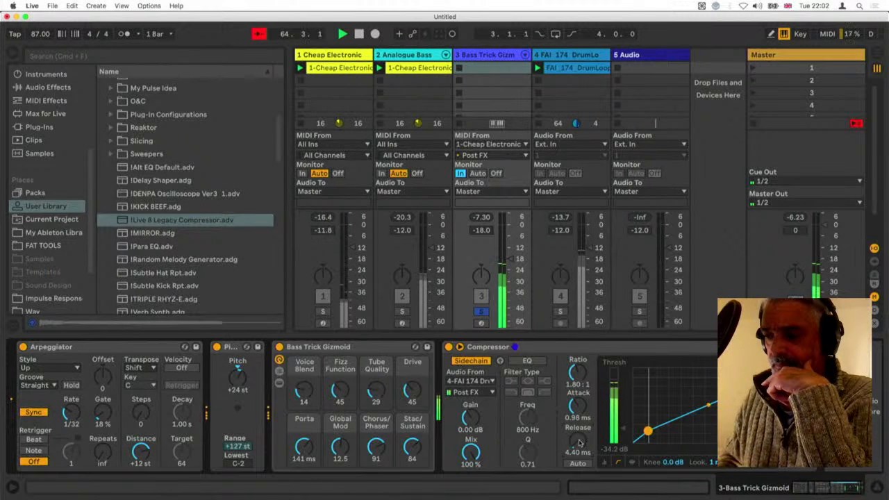
{"action": "left_click_drag", "start_coordinate": [576, 372], "coordinate": [577, 366]}
{"action": "left_click_drag", "start_coordinate": [577, 406], "coordinate": [576, 420]}
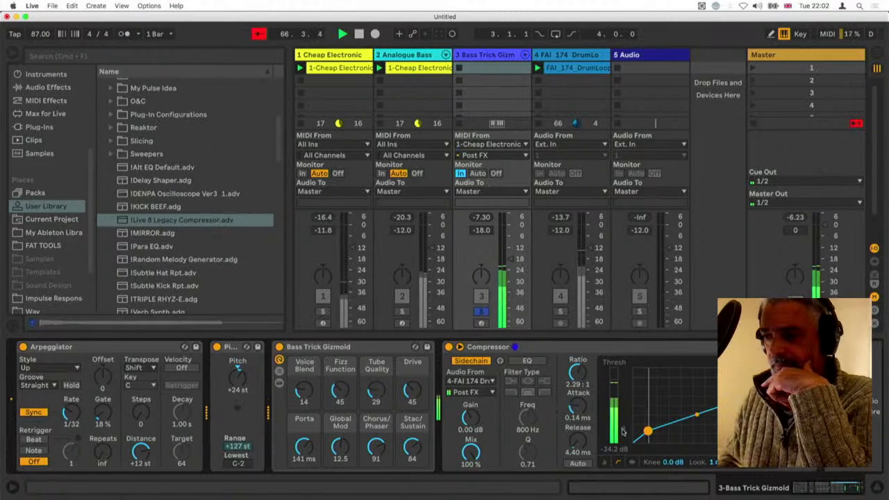
Set the Compressor's threshold to -24.0 dB and release to 98.7 ms, bypassing it briefly to compare
{"action": "left_click_drag", "start_coordinate": [624, 429], "coordinate": [623, 418]}
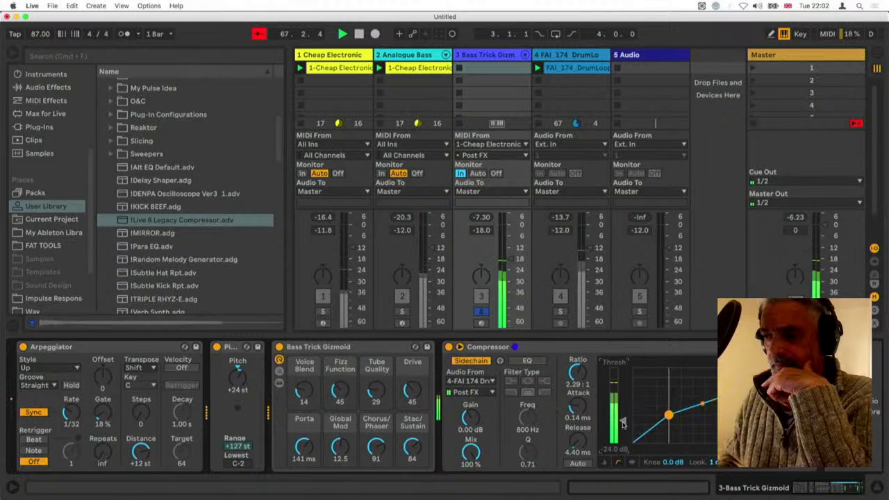
{"action": "left_click", "coordinate": [459, 359]}
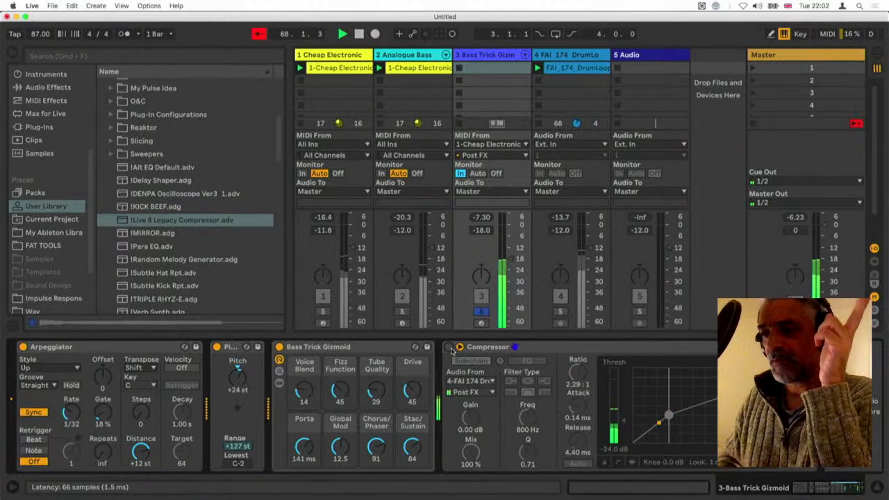
{"action": "left_click", "coordinate": [459, 359]}
{"action": "left_click_drag", "start_coordinate": [577, 443], "coordinate": [577, 410]}
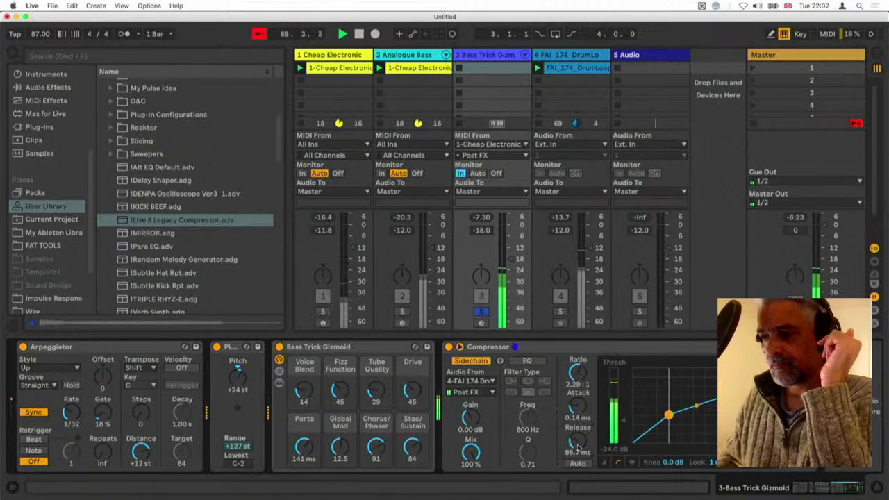
Unsolo the Bass Trick Gizmoid track and set its volume to -20.5 dB, soloing it briefly to check
{"action": "left_click", "coordinate": [480, 311]}
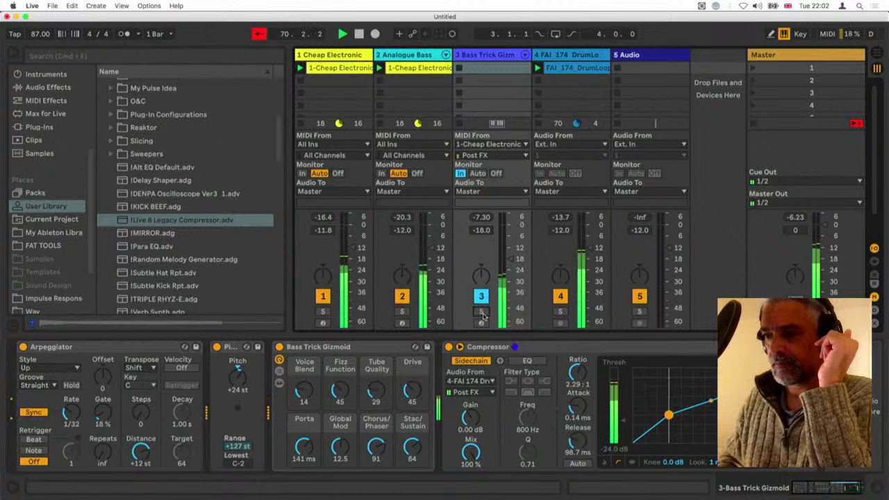
{"action": "left_click_drag", "start_coordinate": [510, 259], "coordinate": [510, 263]}
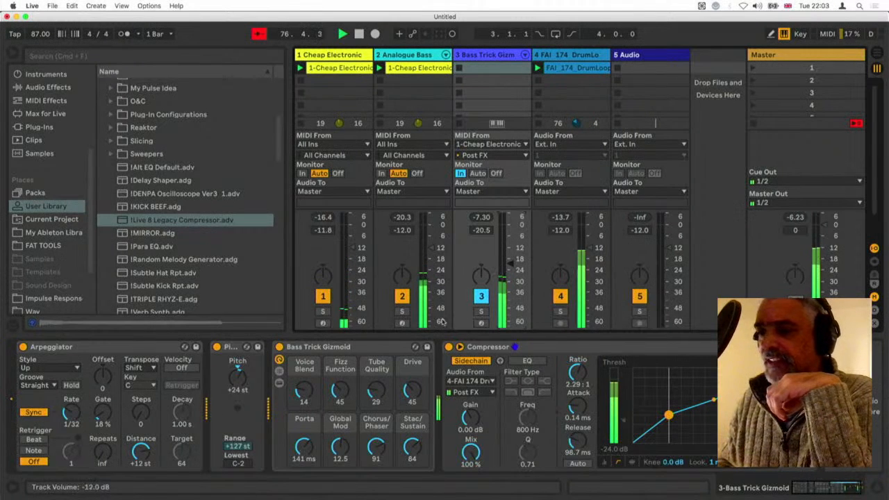
{"action": "left_click", "coordinate": [480, 311]}
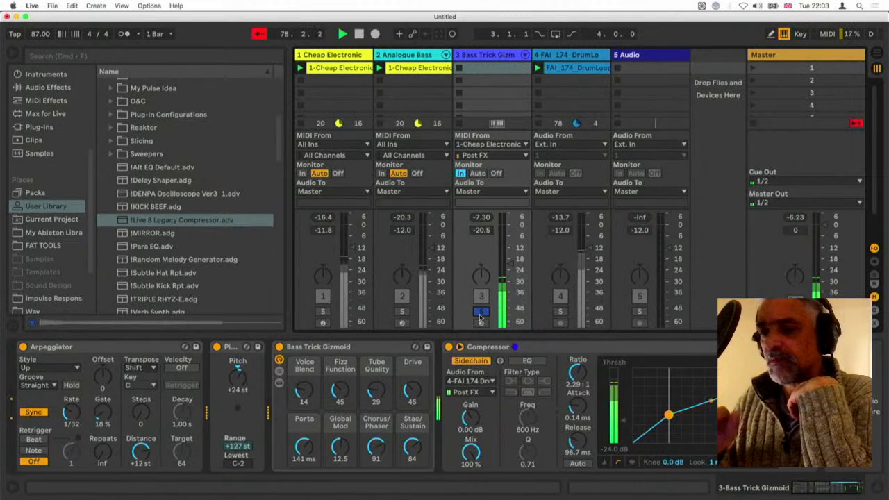
{"action": "left_click", "coordinate": [479, 314]}
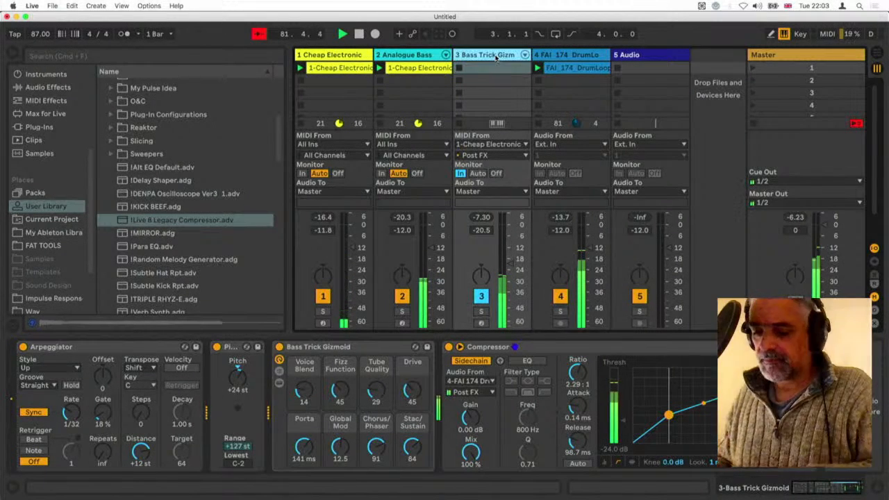
Insert a MIDI track after Bass Trick Gizmoid with monitoring In and MIDI from 3-Bass Trick Gizmoid, and mute the source track
{"action": "key", "text": "super+shift+t"}
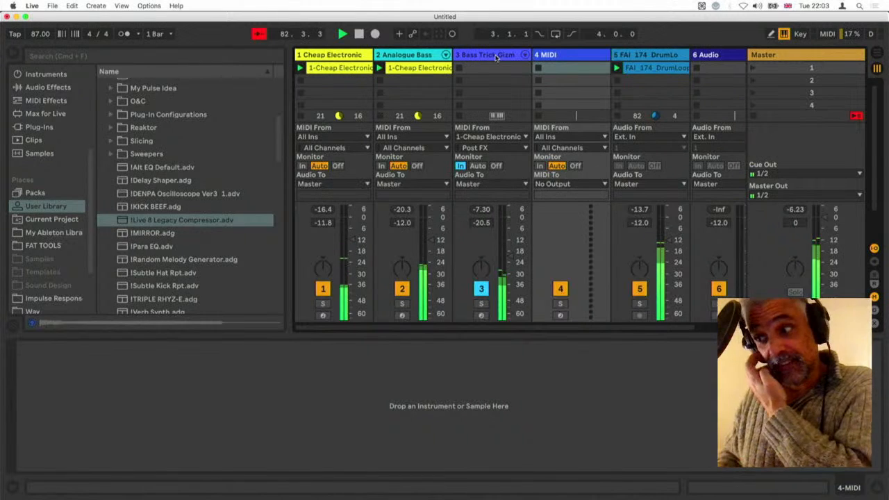
{"action": "left_click", "coordinate": [538, 166]}
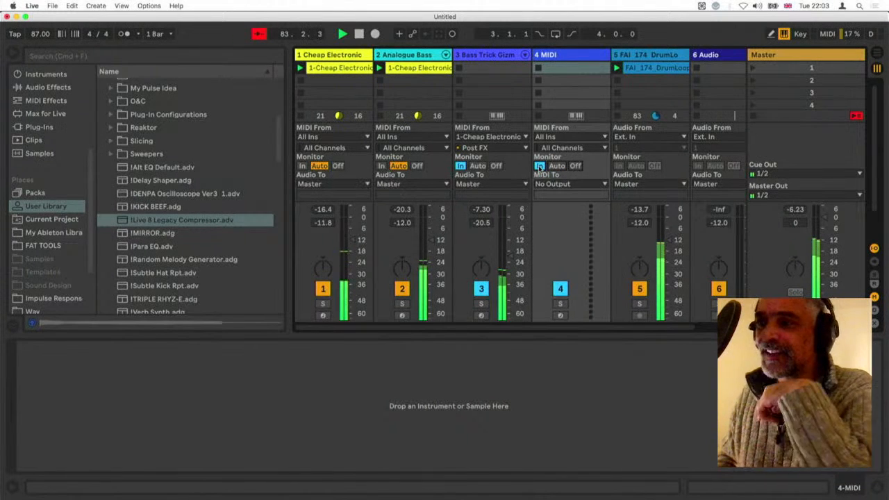
{"action": "left_click", "coordinate": [568, 138]}
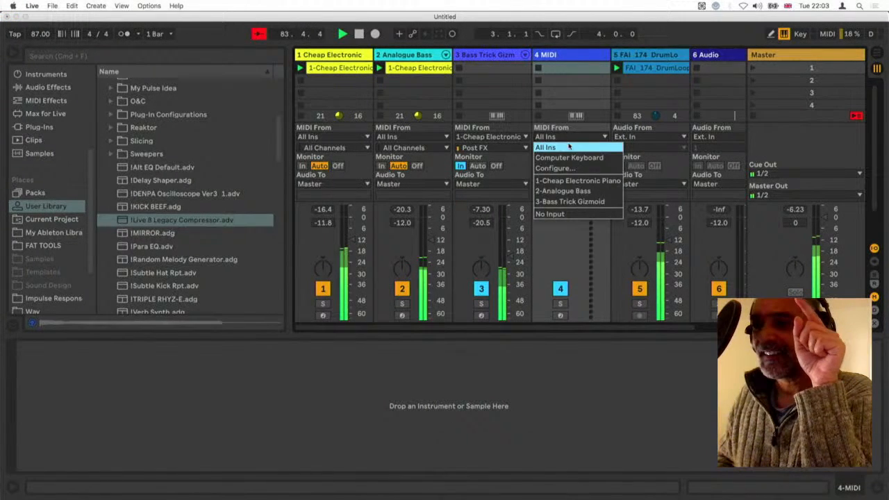
{"action": "left_click", "coordinate": [579, 202]}
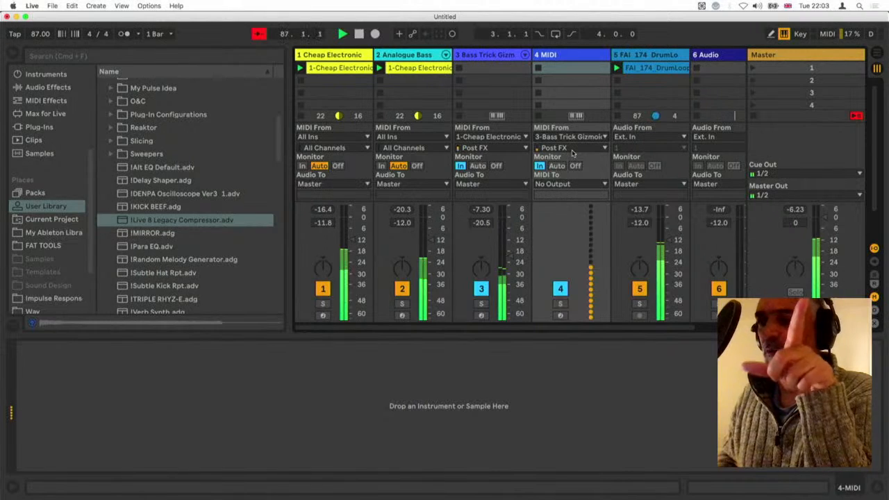
{"action": "key", "text": "F3"}
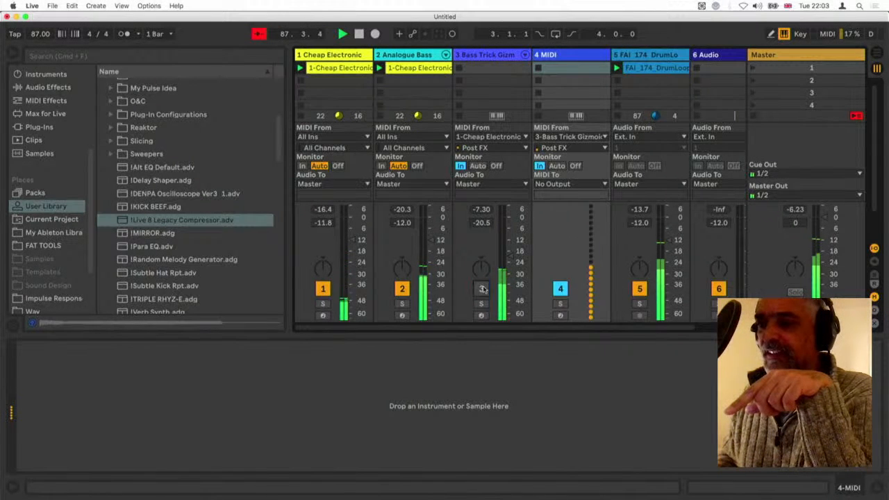
Select the new MIDI track and browse to Simpler's Synth Keys instrument presets
{"action": "left_click", "coordinate": [562, 64]}
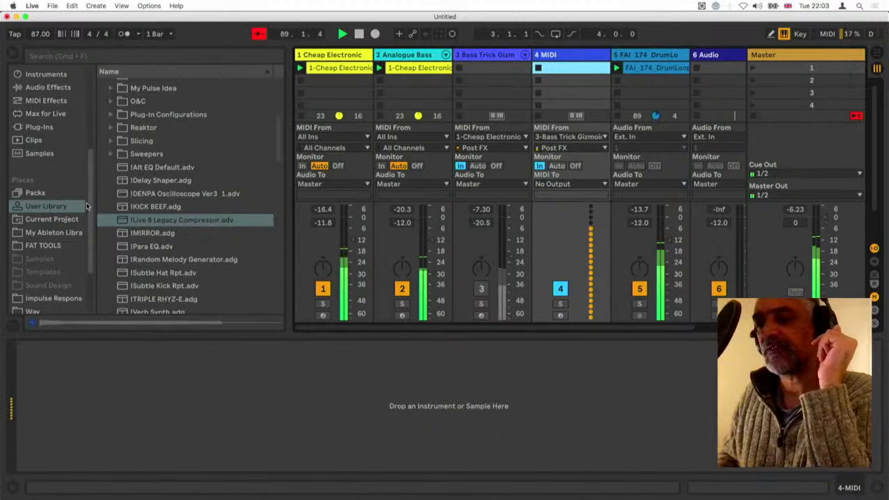
{"action": "left_click", "coordinate": [85, 206]}
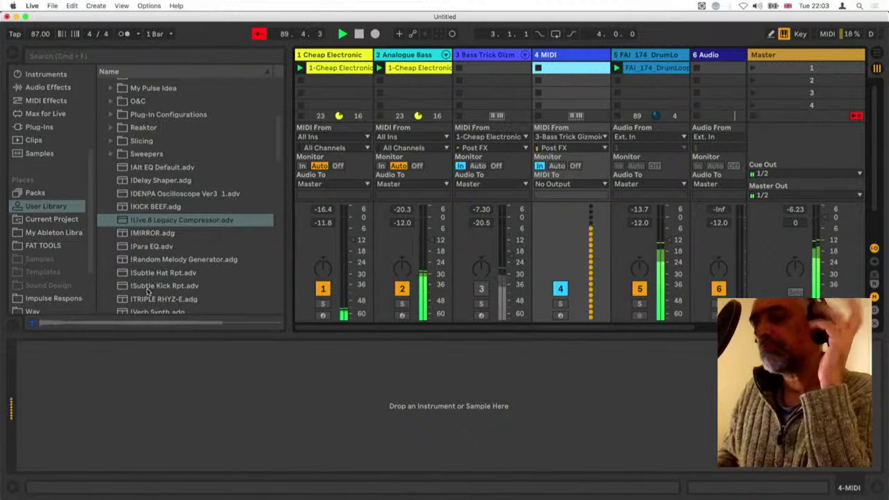
{"action": "scroll", "coordinate": [48, 156], "scroll_direction": "up", "scroll_amount": 5}
{"action": "left_click", "coordinate": [47, 147]}
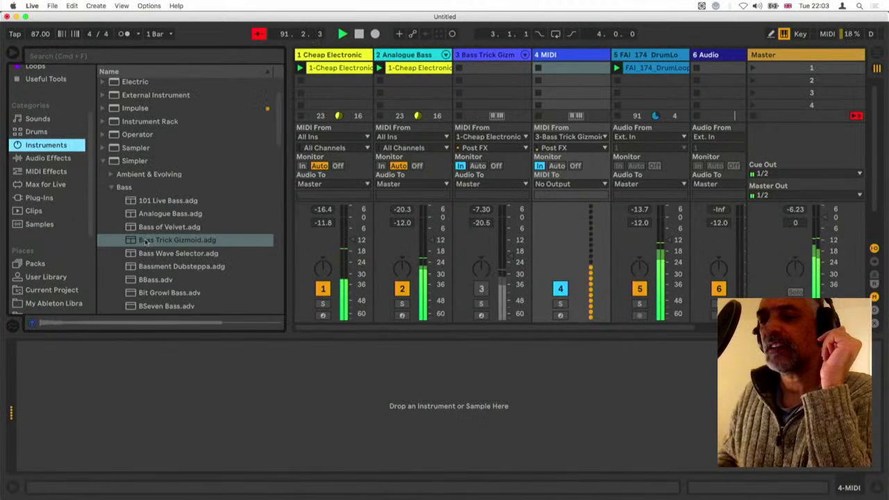
{"action": "left_click", "coordinate": [111, 187]}
{"action": "scroll", "coordinate": [139, 238], "scroll_direction": "down", "scroll_amount": 3}
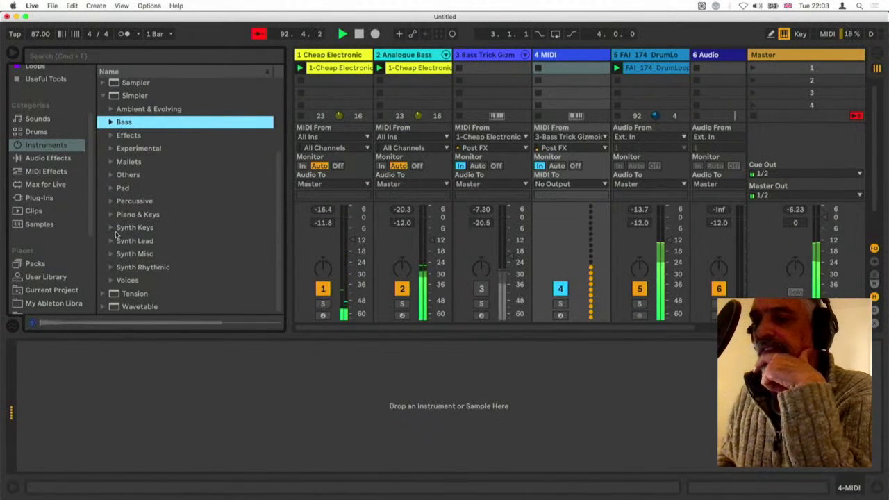
{"action": "left_click", "coordinate": [111, 228]}
Audition 106 Organ.adg and Brecon.adg, load Brecon.adg onto the new MIDI track and set its volume to -10.0 dB
{"action": "left_click", "coordinate": [116, 241]}
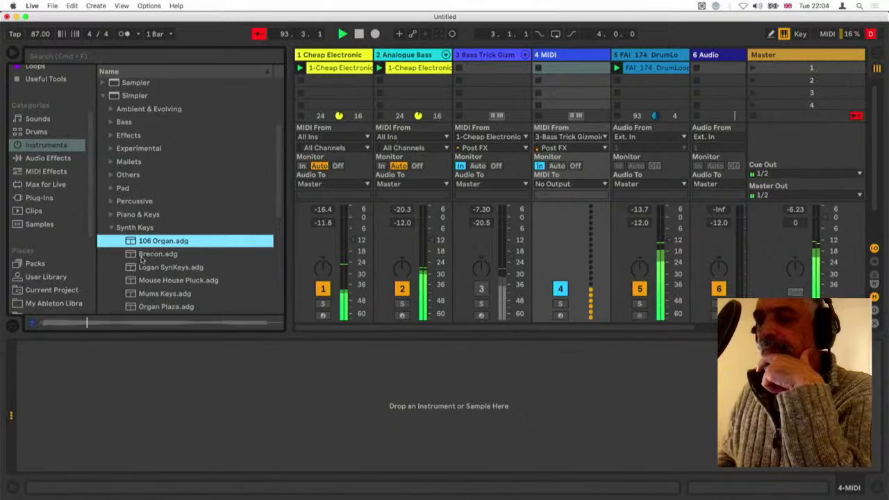
{"action": "left_click", "coordinate": [141, 254]}
{"action": "scroll", "coordinate": [141, 259], "scroll_direction": "down", "scroll_amount": 4}
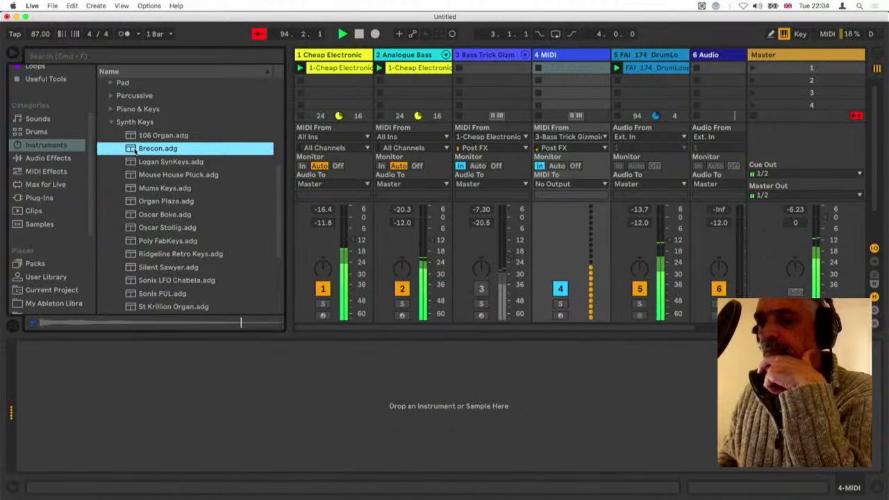
{"action": "left_click_drag", "start_coordinate": [136, 151], "coordinate": [569, 77]}
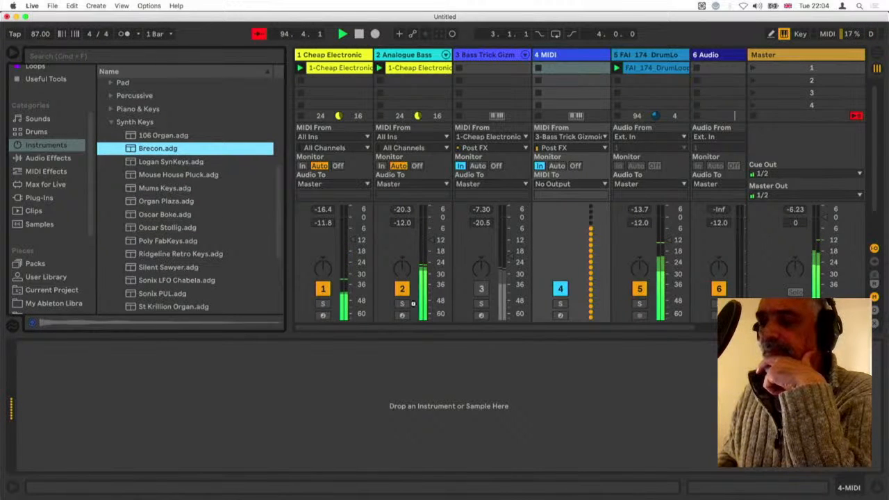
{"action": "left_click_drag", "start_coordinate": [413, 304], "coordinate": [390, 334]}
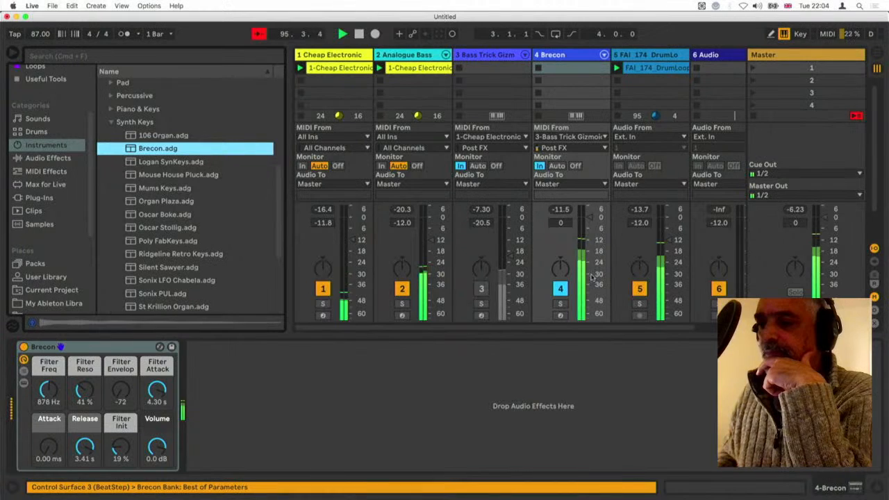
{"action": "left_click_drag", "start_coordinate": [589, 220], "coordinate": [589, 257]}
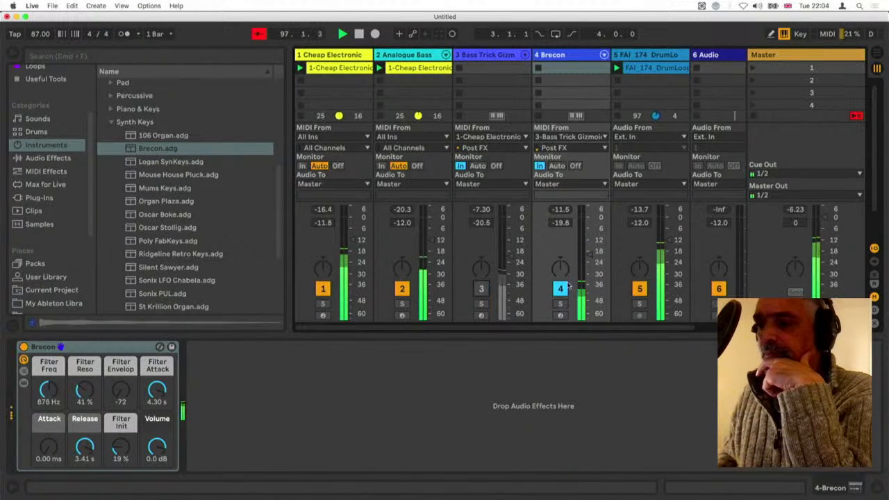
{"action": "left_click_drag", "start_coordinate": [589, 251], "coordinate": [590, 236]}
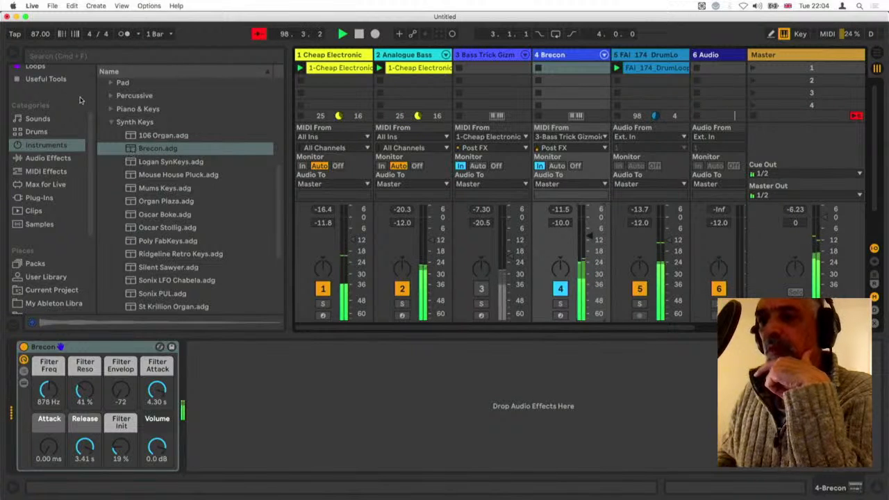
Add the Pitch MIDI effect before Brecon and set its transposition to -24 st
{"action": "scroll", "coordinate": [49, 138], "scroll_direction": "up", "scroll_amount": 1}
{"action": "left_click", "coordinate": [43, 189]}
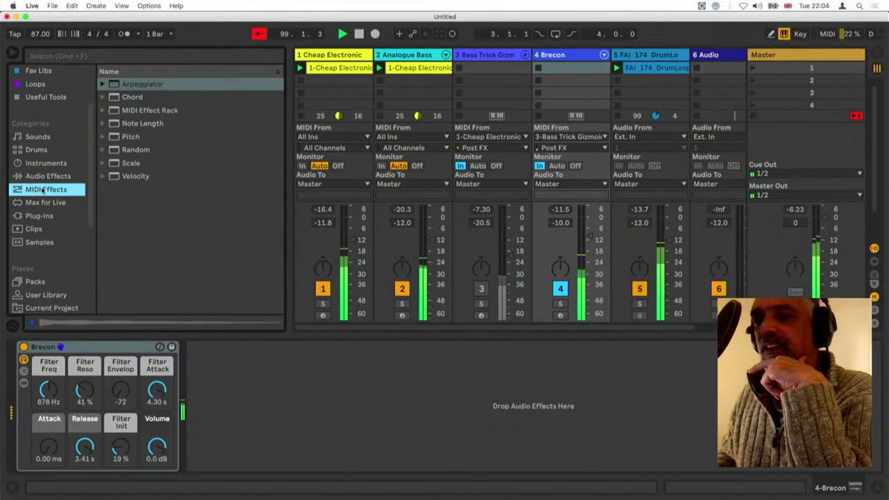
{"action": "left_click", "coordinate": [126, 139]}
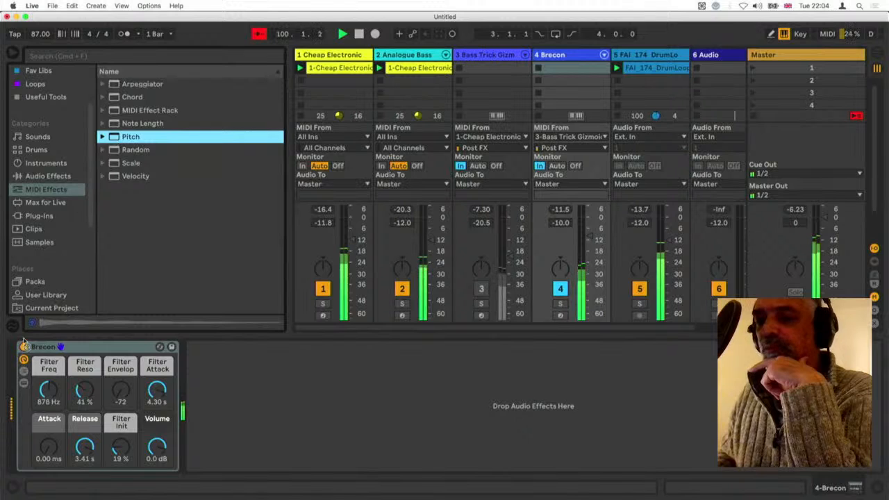
{"action": "left_click_drag", "start_coordinate": [25, 341], "coordinate": [49, 402]}
{"action": "left_click", "coordinate": [49, 375]}
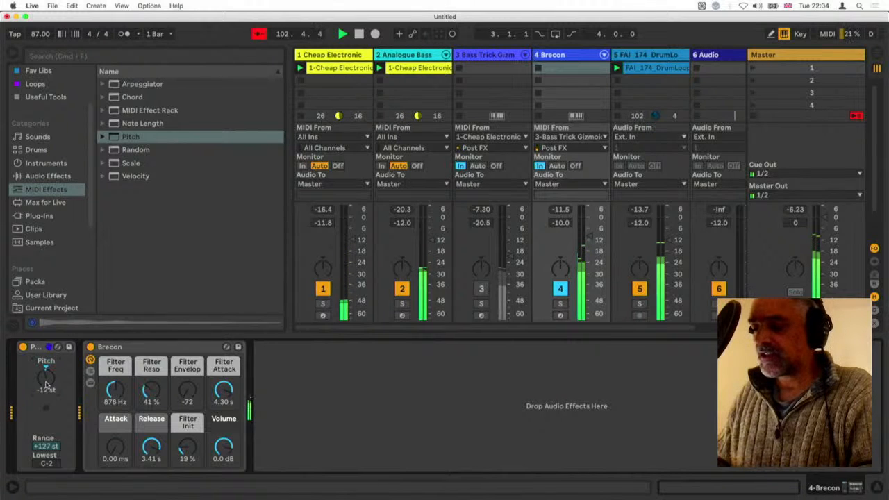
{"action": "left_click_drag", "start_coordinate": [46, 388], "coordinate": [53, 388]}
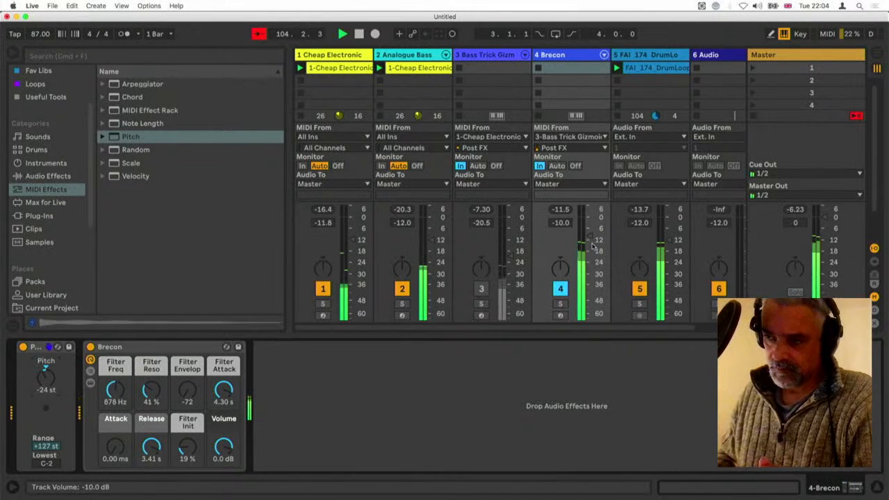
Set the Brecon track's volume to -14.7 dB, Pitch to -12 st and Filter Freq to 610 Hz
{"action": "left_click_drag", "start_coordinate": [589, 236], "coordinate": [592, 246]}
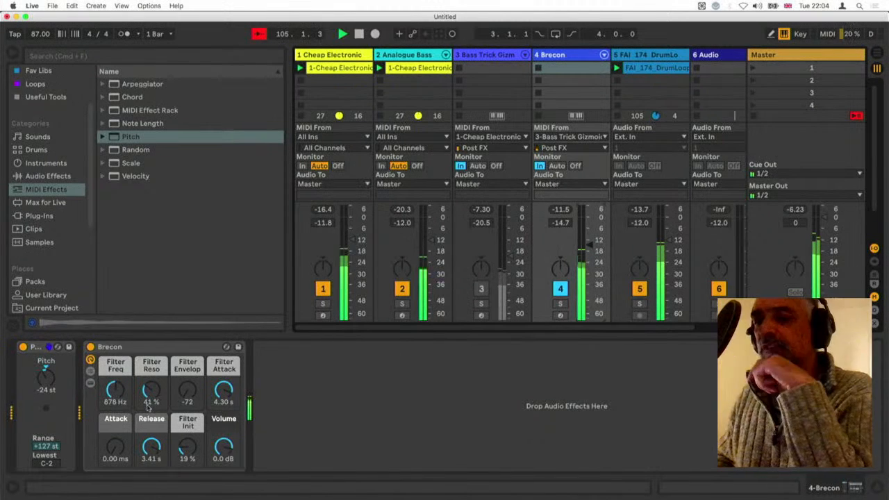
{"action": "left_click_drag", "start_coordinate": [130, 401], "coordinate": [130, 390]}
{"action": "left_click_drag", "start_coordinate": [116, 390], "coordinate": [115, 414]}
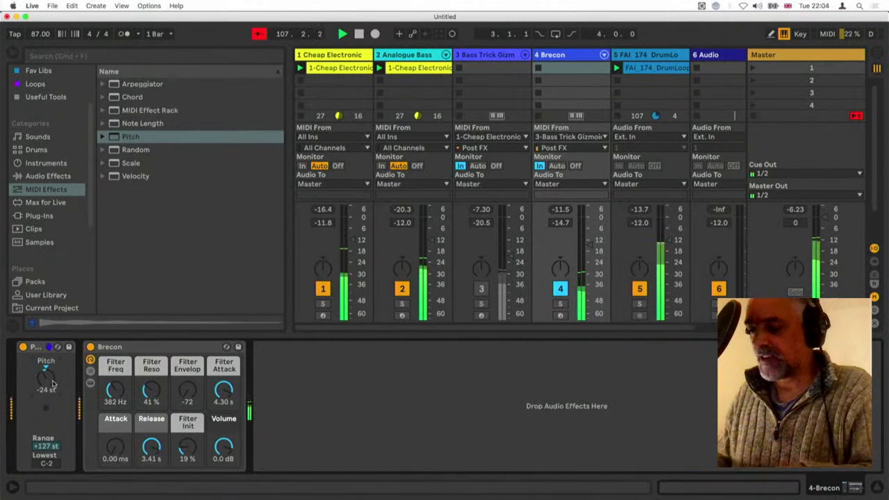
{"action": "left_click_drag", "start_coordinate": [53, 383], "coordinate": [53, 368]}
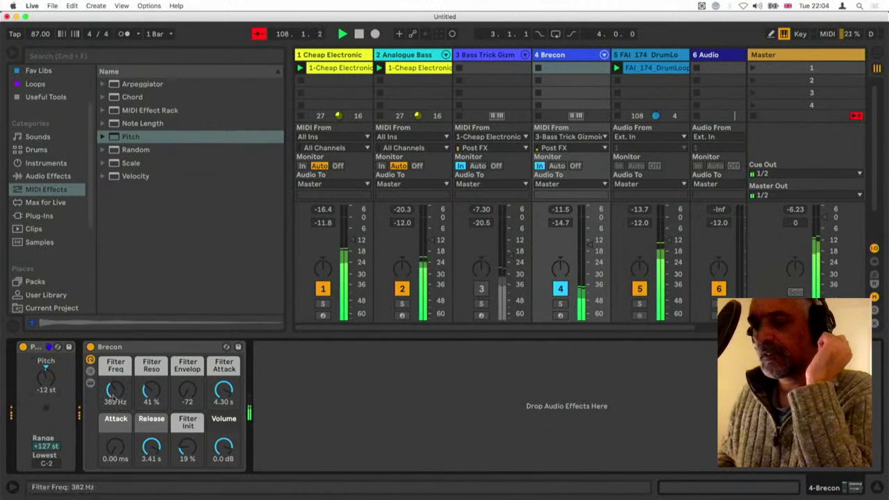
{"action": "left_click_drag", "start_coordinate": [115, 390], "coordinate": [116, 398]}
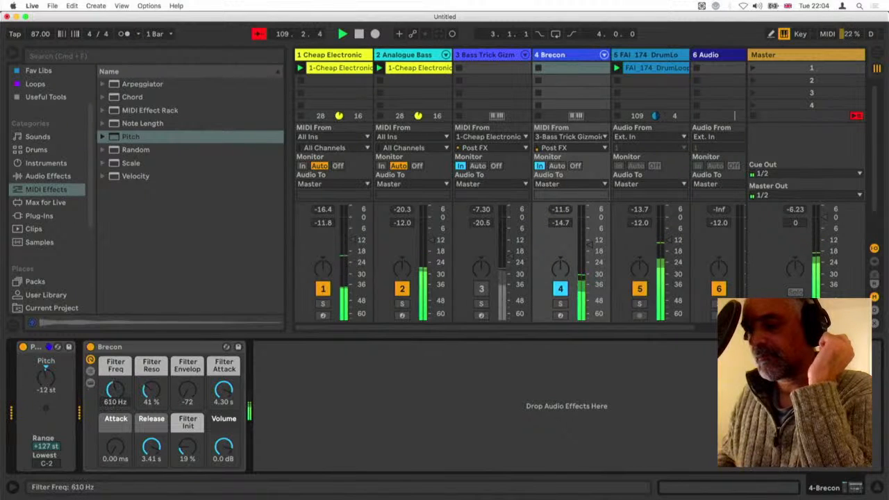
Add the Gate audio effect after Brecon
{"action": "left_click", "coordinate": [48, 176]}
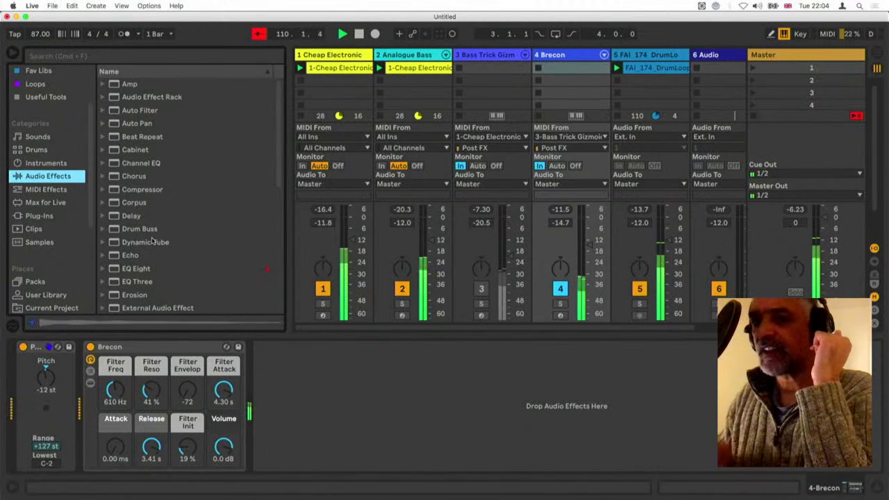
{"action": "scroll", "coordinate": [154, 254], "scroll_direction": "down", "scroll_amount": 5}
{"action": "left_click", "coordinate": [152, 259]}
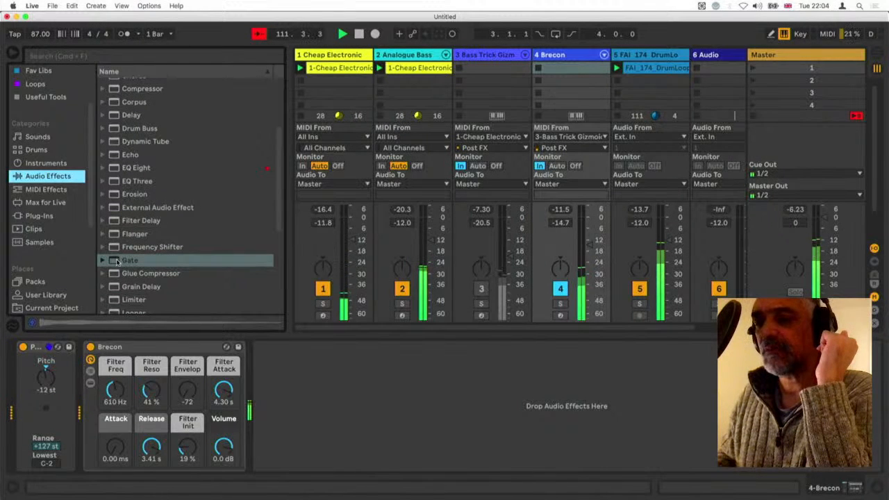
{"action": "left_click_drag", "start_coordinate": [120, 260], "coordinate": [304, 379]}
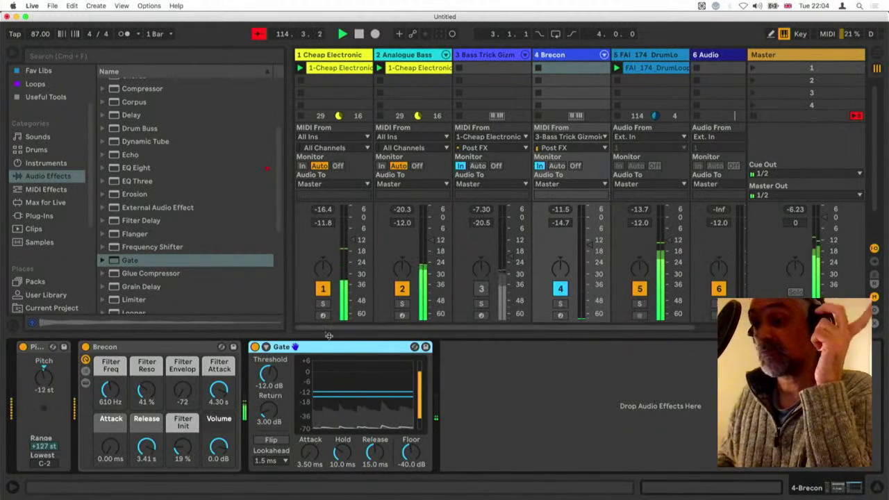
Enable the Gate's sidechain on the Brecon track with 2-Analogue Bass as its audio source
{"action": "left_click", "coordinate": [266, 346]}
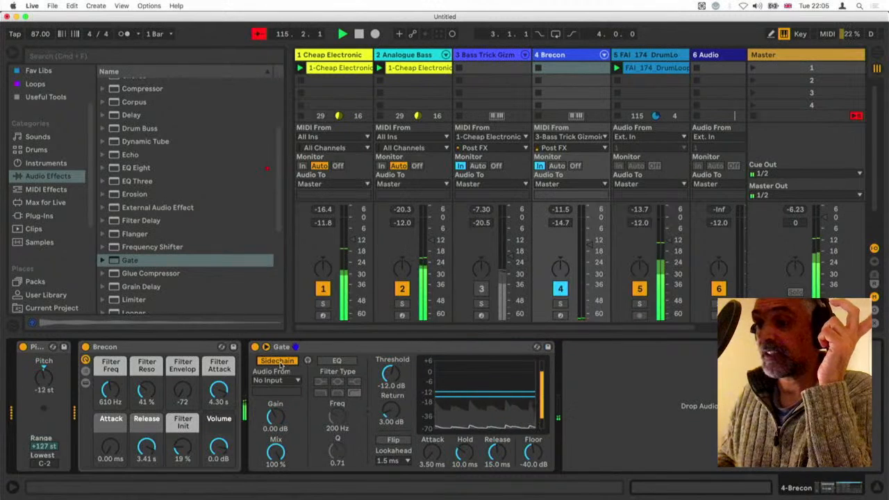
{"action": "left_click", "coordinate": [276, 380]}
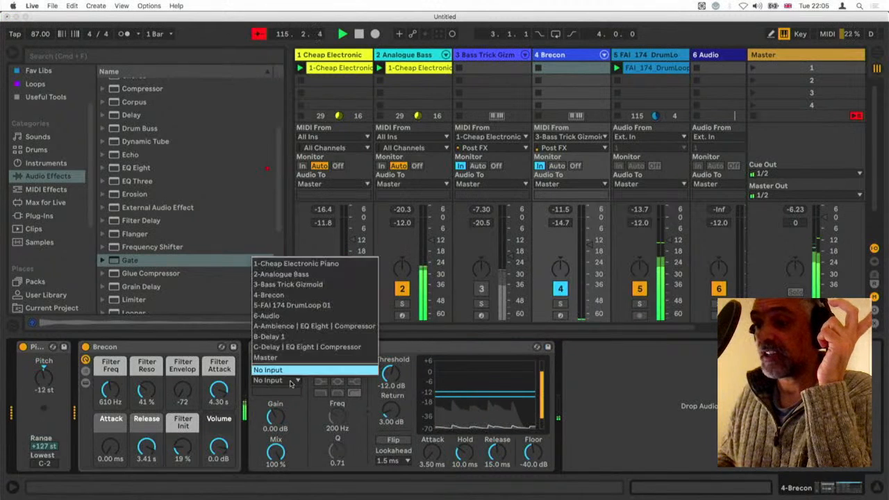
{"action": "left_click", "coordinate": [293, 275]}
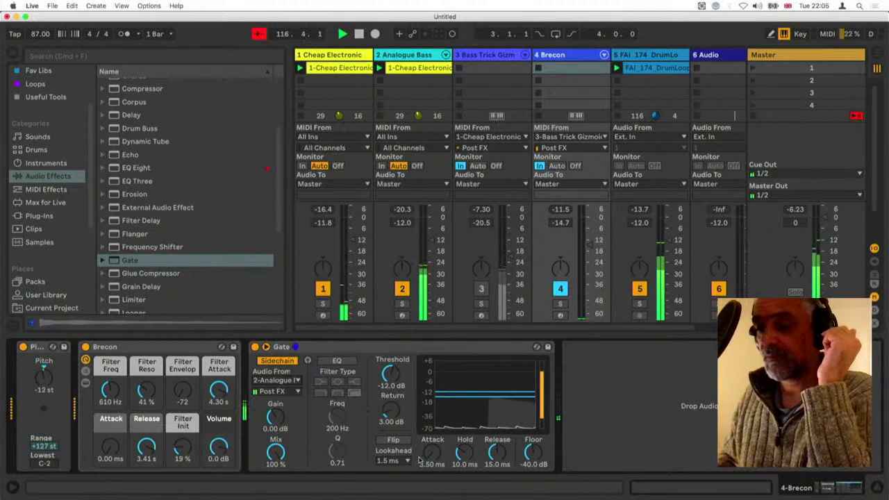
Turn on the Gate's Flip, with threshold at -18.9 dB, hold at 10.8 ms and floor at -inf dB
{"action": "left_click_drag", "start_coordinate": [390, 374], "coordinate": [390, 386]}
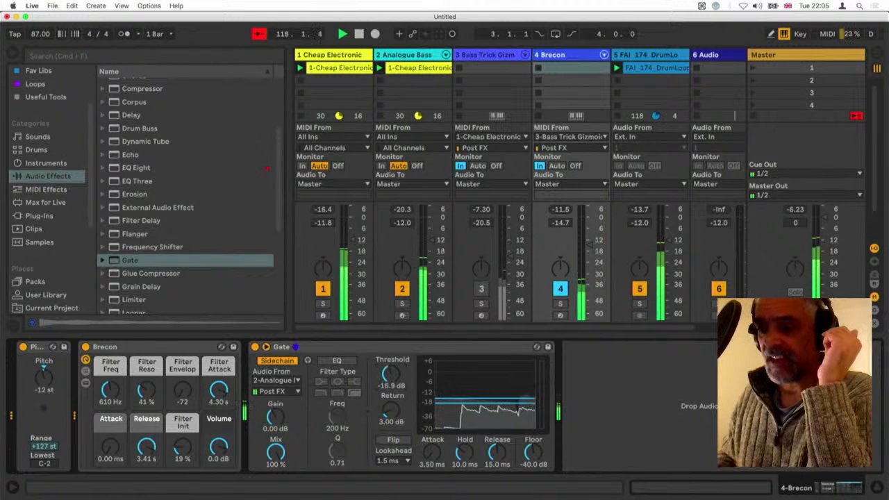
{"action": "left_click", "coordinate": [393, 440]}
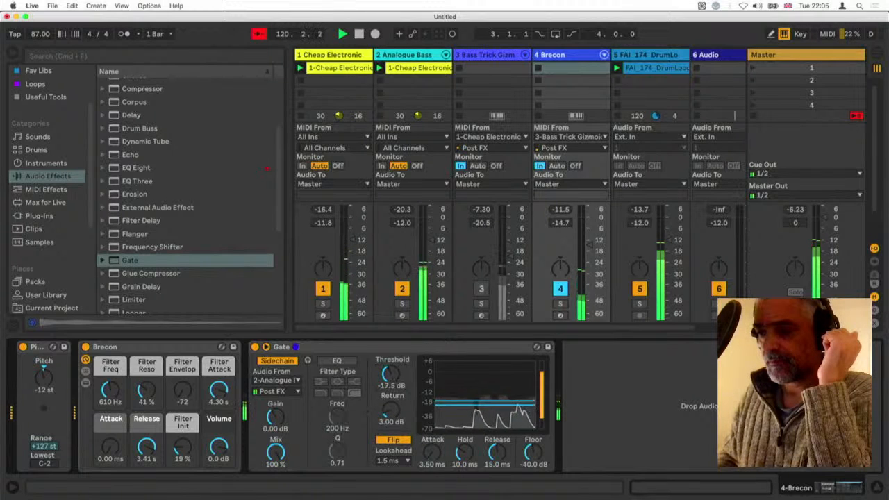
{"action": "left_click_drag", "start_coordinate": [390, 375], "coordinate": [390, 379]}
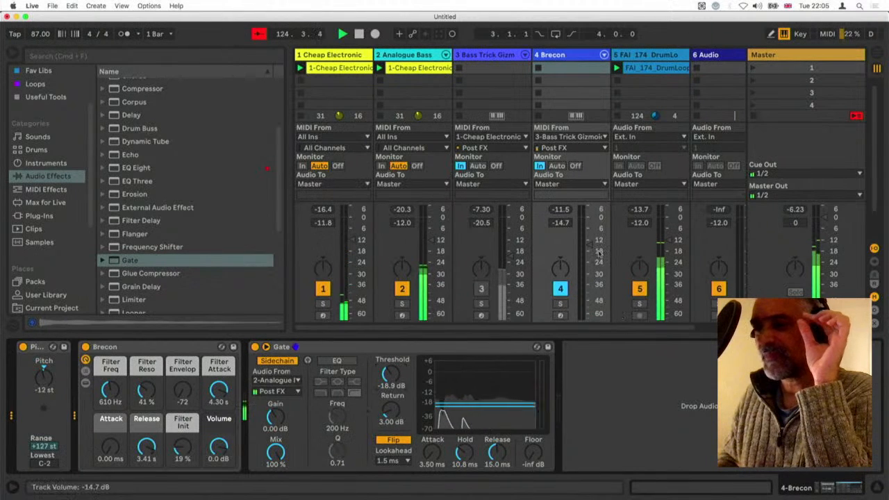
Set the Brecon track's volume to -9.0 dB and the Gate's return to 6.29 dB and threshold to -16.2 dB
{"action": "left_click_drag", "start_coordinate": [591, 250], "coordinate": [589, 234]}
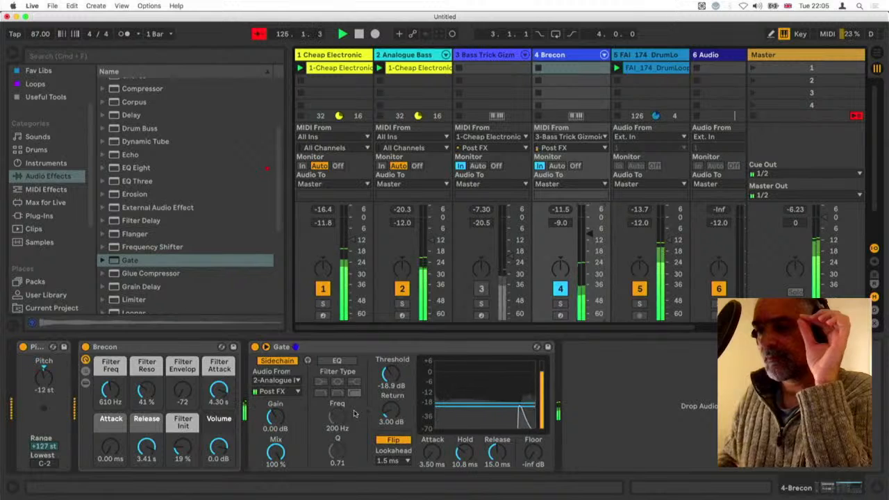
{"action": "left_click_drag", "start_coordinate": [390, 414], "coordinate": [391, 373]}
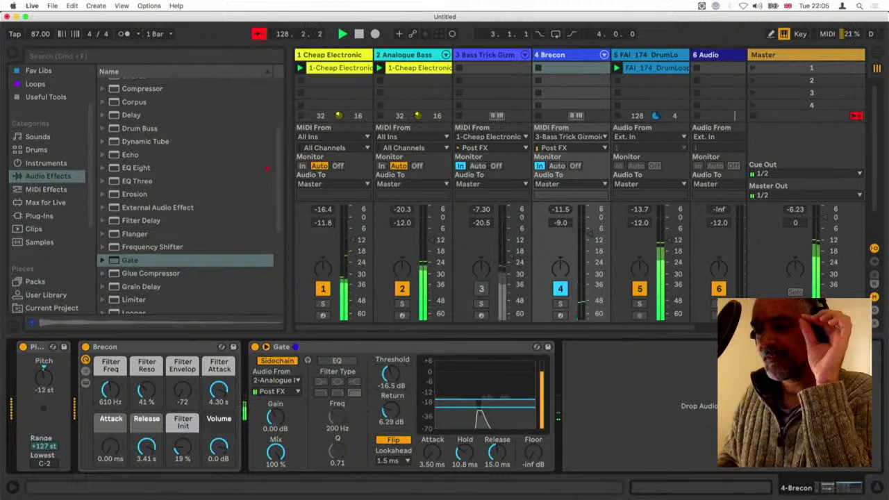
{"action": "left_click_drag", "start_coordinate": [391, 373], "coordinate": [392, 373]}
Try the Gate's sidechain EQ as a band-pass at 263 Hz with Q 0.55 and a threshold of -27.2 dB
{"action": "left_click", "coordinate": [336, 360]}
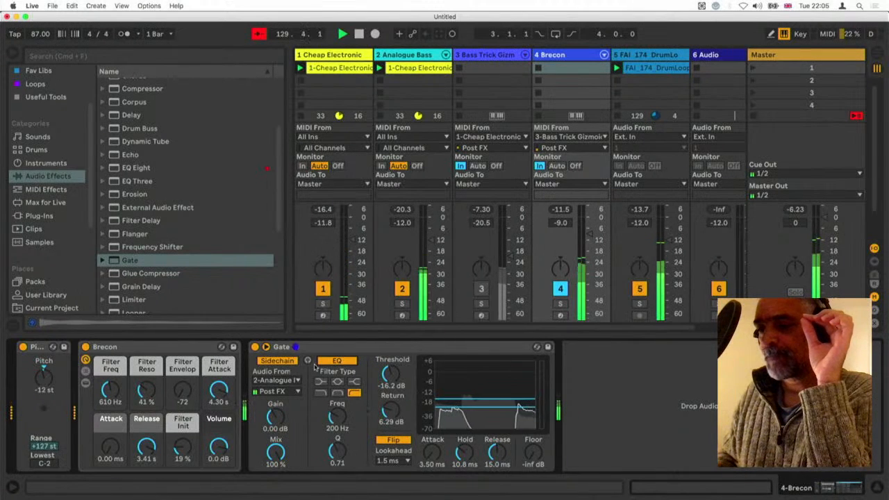
{"action": "left_click", "coordinate": [337, 393]}
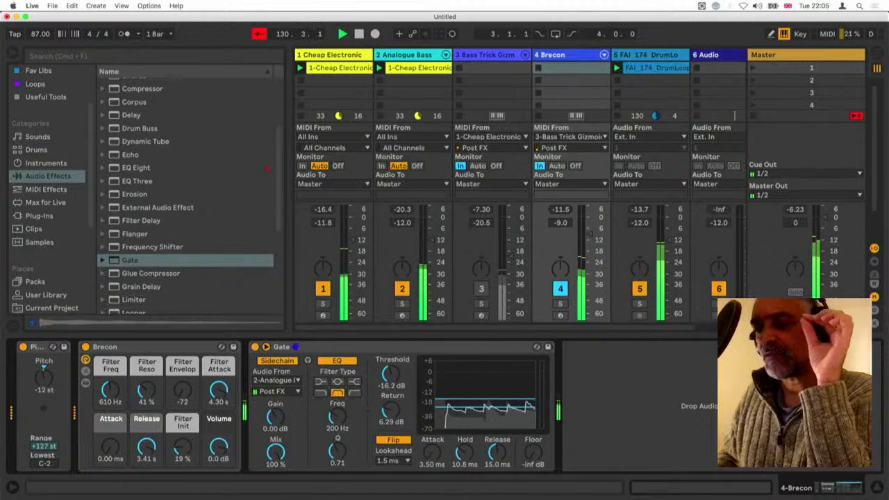
{"action": "left_click_drag", "start_coordinate": [337, 416], "coordinate": [338, 417]}
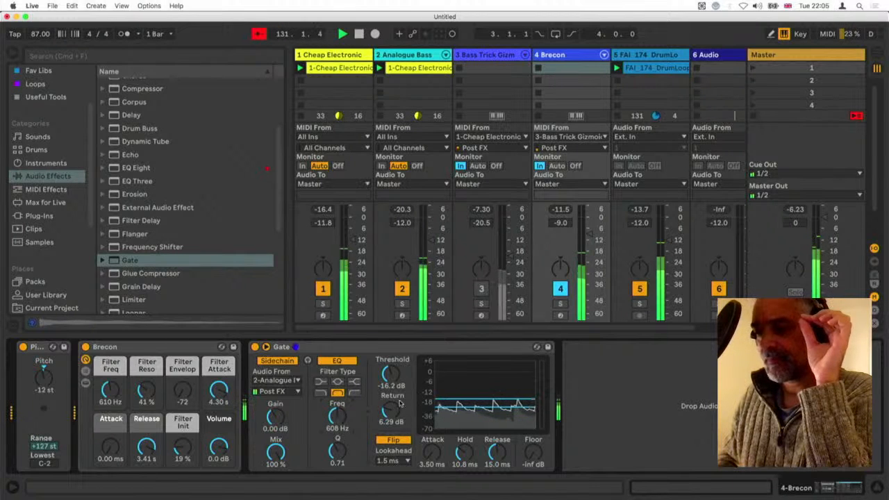
{"action": "left_click_drag", "start_coordinate": [390, 374], "coordinate": [391, 395]}
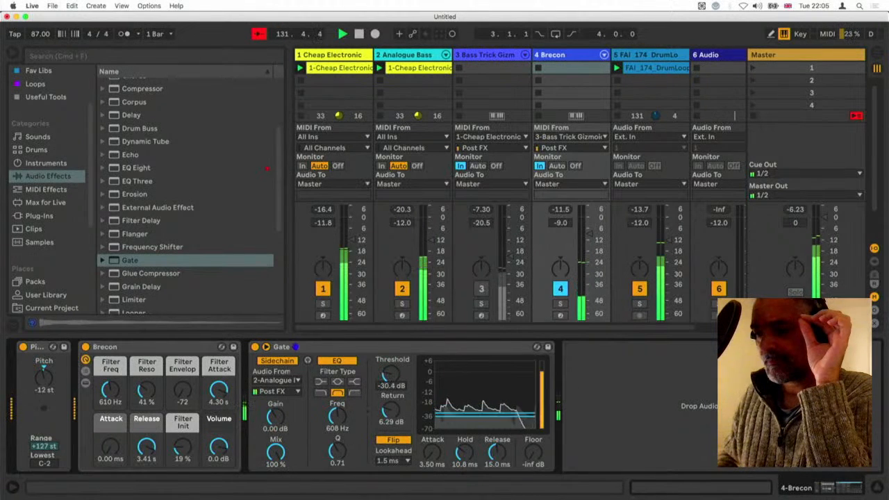
{"action": "left_click_drag", "start_coordinate": [337, 415], "coordinate": [338, 459]}
{"action": "left_click_drag", "start_coordinate": [337, 416], "coordinate": [337, 432]}
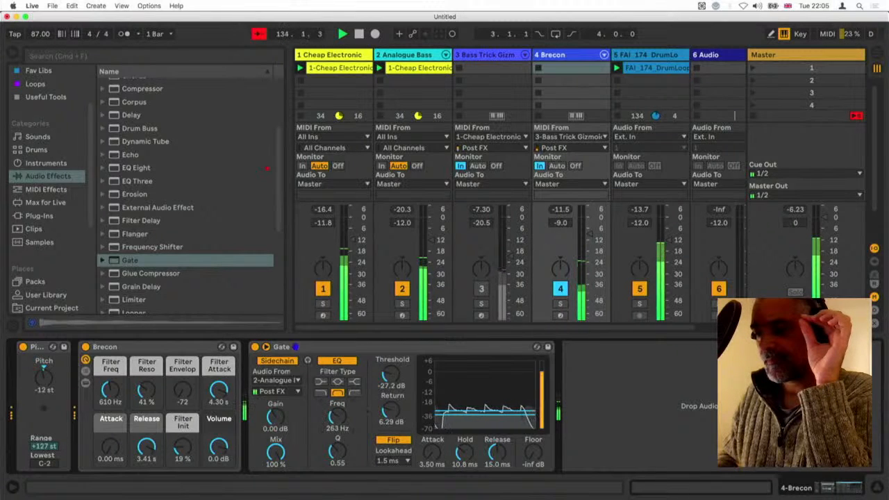
Try the sidechain EQ as high-pass and as low-pass at 205 Hz, with threshold -15.6 dB and return 6.67 dB
{"action": "left_click", "coordinate": [354, 392]}
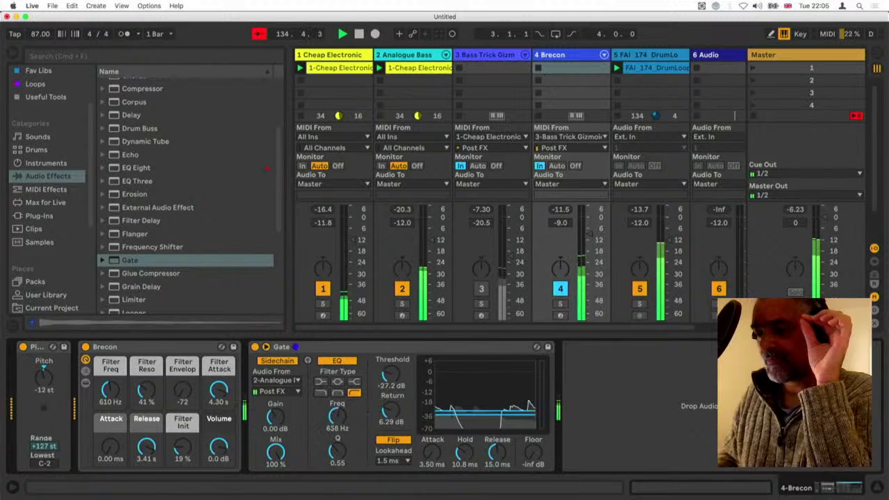
{"action": "mouse_move", "coordinate": [337, 415]}
{"action": "left_mouse_down"}
{"action": "mouse_move", "coordinate": [337, 393]}
{"action": "mouse_move", "coordinate": [338, 444]}
{"action": "mouse_move", "coordinate": [338, 422]}
{"action": "left_mouse_up"}
{"action": "left_click", "coordinate": [320, 392]}
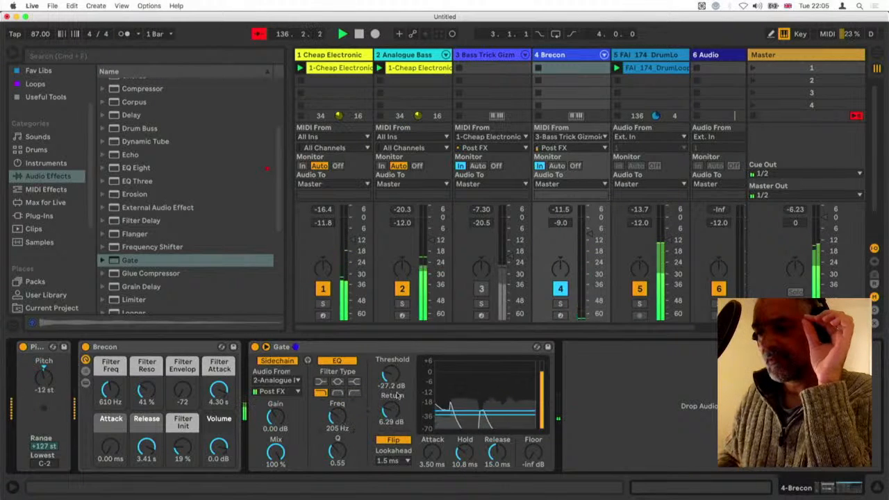
{"action": "left_click_drag", "start_coordinate": [391, 375], "coordinate": [391, 359]}
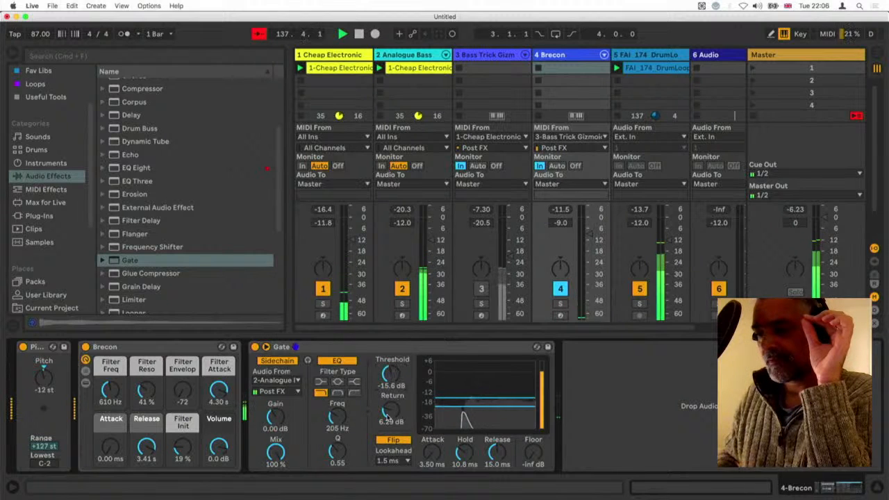
{"action": "left_click_drag", "start_coordinate": [391, 412], "coordinate": [391, 409]}
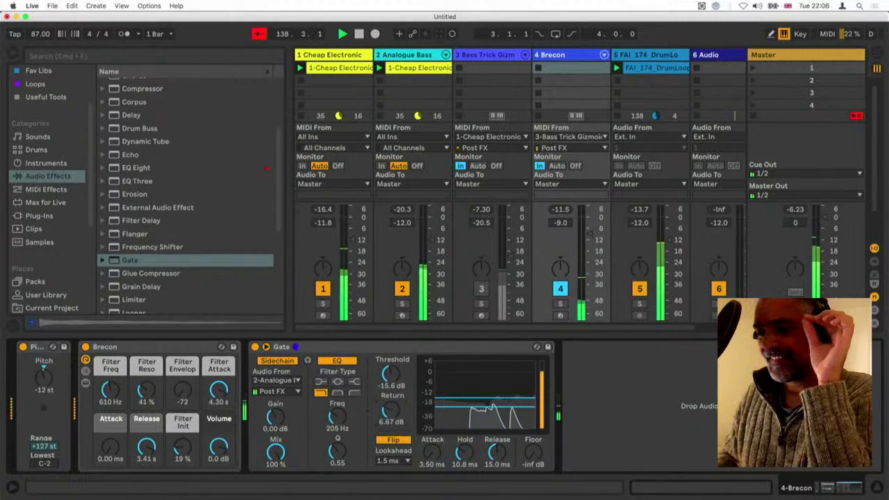
Set the sidechain EQ frequency to 160 Hz and the Gate's return to 6.10 dB and hold to 11.4 ms
{"action": "left_click_drag", "start_coordinate": [337, 417], "coordinate": [335, 419]}
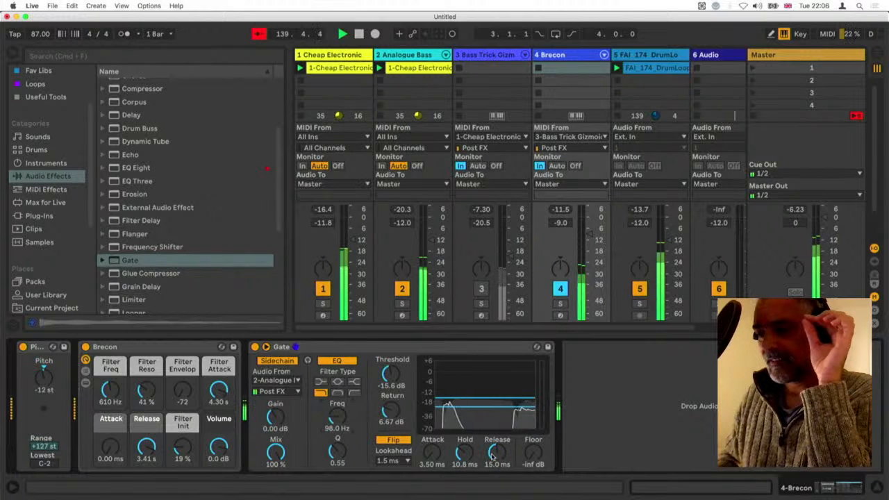
{"action": "left_click_drag", "start_coordinate": [391, 412], "coordinate": [391, 417]}
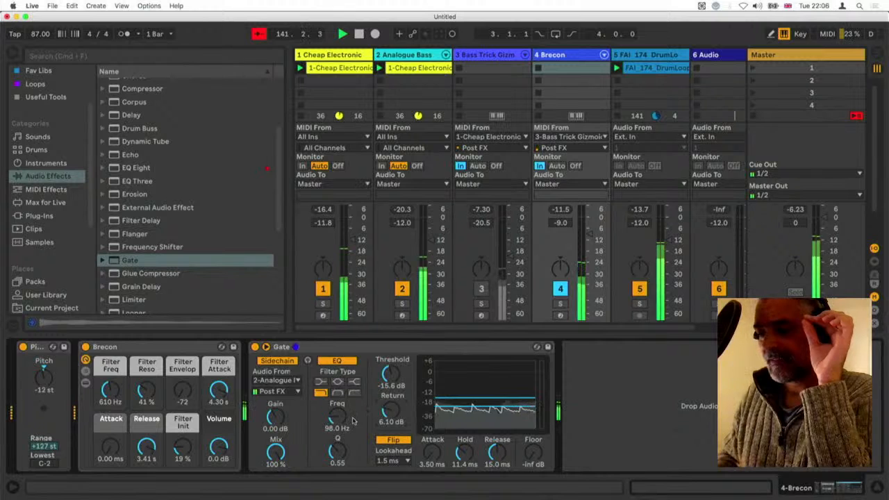
{"action": "mouse_move", "coordinate": [337, 416]}
{"action": "left_mouse_down"}
{"action": "mouse_move", "coordinate": [336, 399]}
{"action": "mouse_move", "coordinate": [337, 422]}
{"action": "left_mouse_up"}
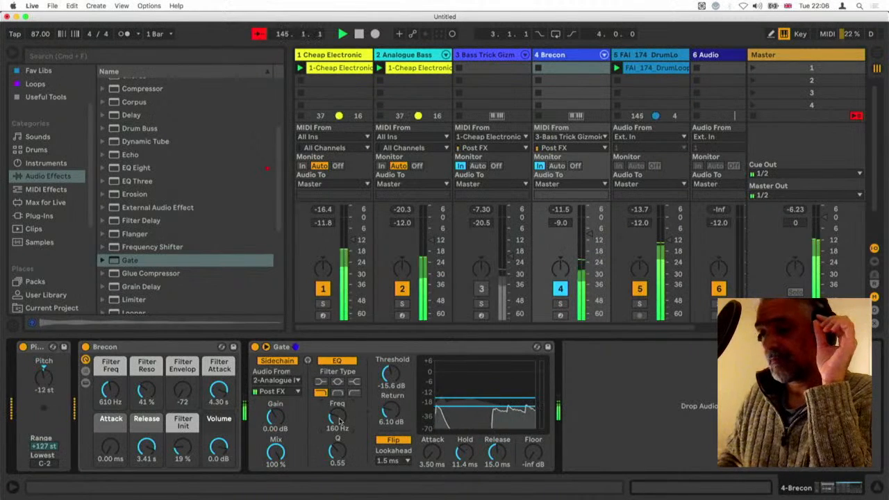
Switch the Gate's sidechain source to 3-Bass Trick Gizmoid with EQ off, threshold at -14.3 dB and return at 5.90 dB
{"action": "left_click", "coordinate": [279, 381]}
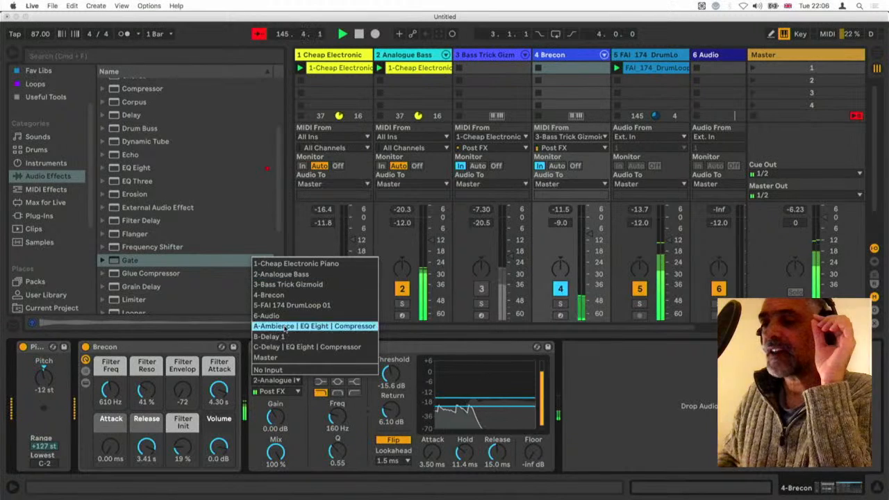
{"action": "left_click", "coordinate": [287, 285]}
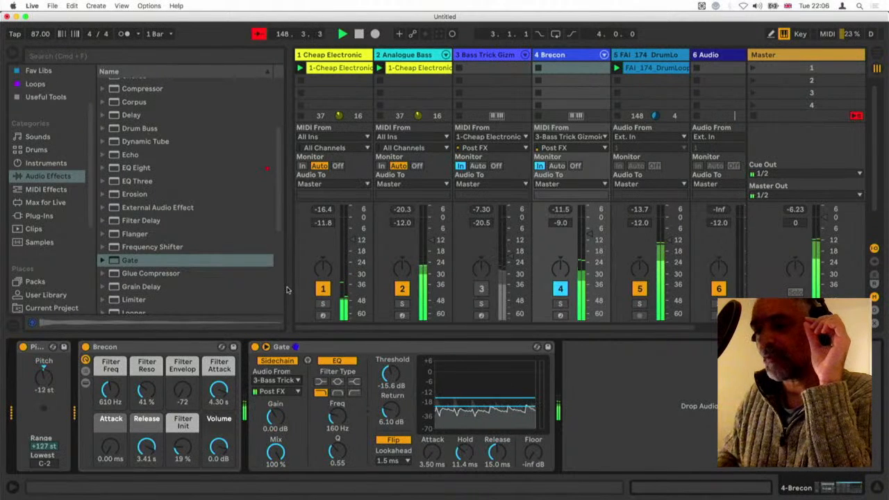
{"action": "left_click", "coordinate": [337, 360]}
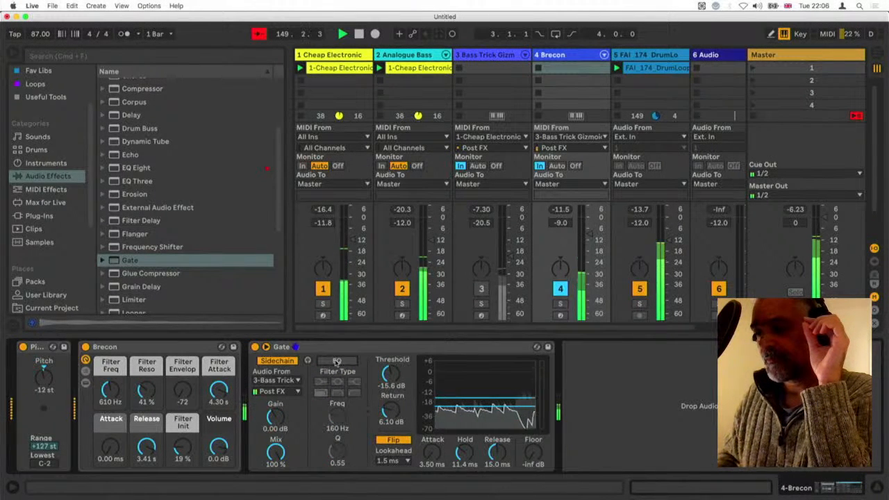
{"action": "left_click_drag", "start_coordinate": [391, 375], "coordinate": [391, 359]}
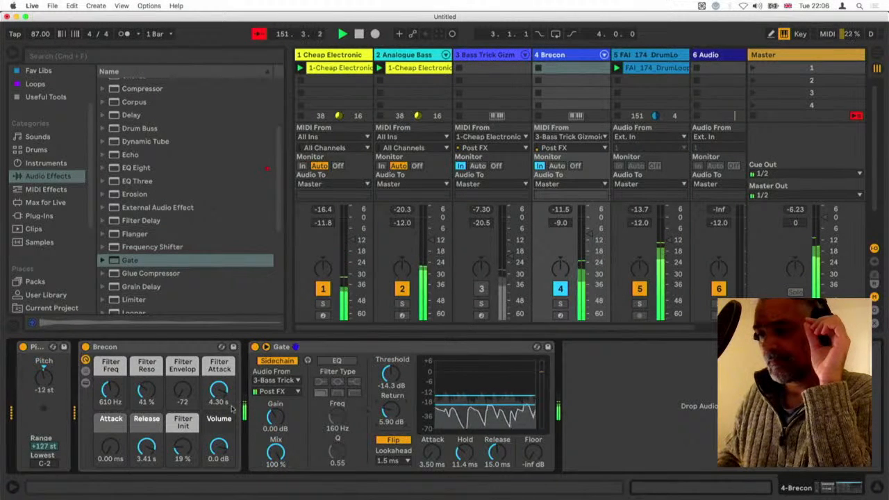
Set Brecon's Filter Freq to 1.08 kHz, Filter Attack to 692 ms, Filter Init to 31%, Release to 1.49 s and track volume to -9.6 dB
{"action": "mouse_move", "coordinate": [111, 390]}
{"action": "left_mouse_down"}
{"action": "mouse_move", "coordinate": [110, 406]}
{"action": "mouse_move", "coordinate": [110, 395]}
{"action": "left_mouse_up"}
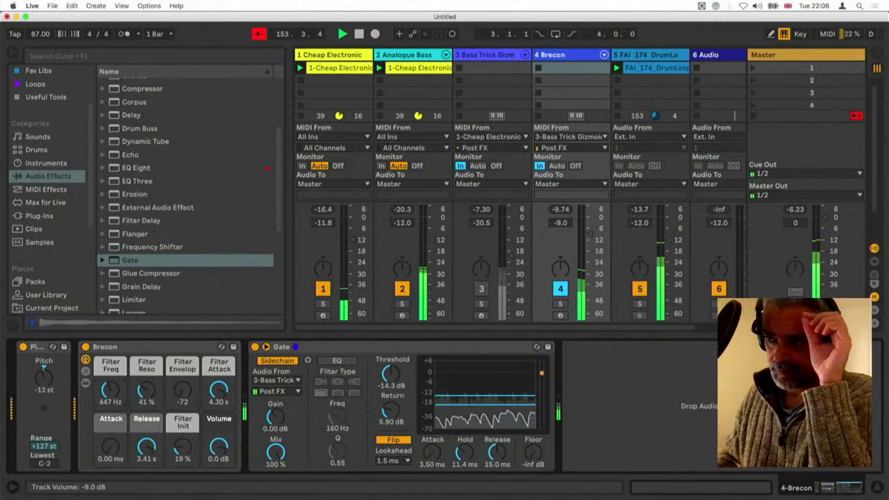
{"action": "left_click_drag", "start_coordinate": [589, 234], "coordinate": [590, 236]}
{"action": "left_click_drag", "start_coordinate": [110, 390], "coordinate": [110, 388]}
{"action": "left_click_drag", "start_coordinate": [182, 390], "coordinate": [218, 405]}
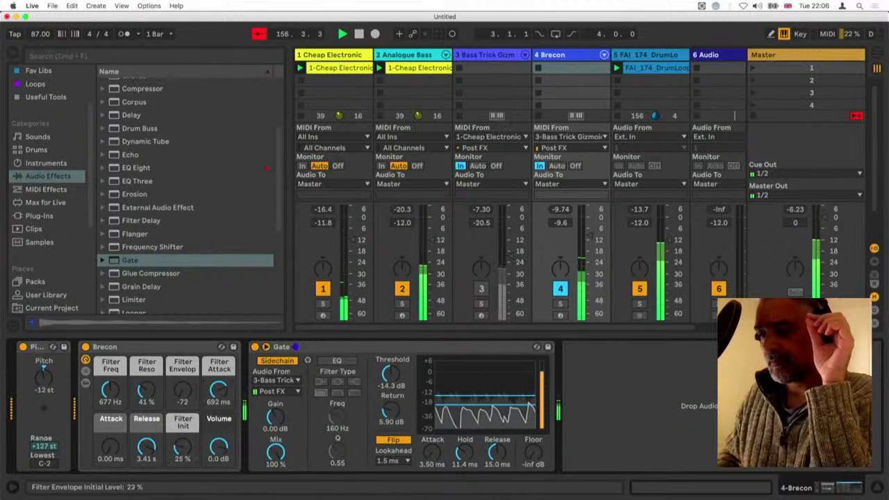
{"action": "left_click_drag", "start_coordinate": [147, 448], "coordinate": [147, 458]}
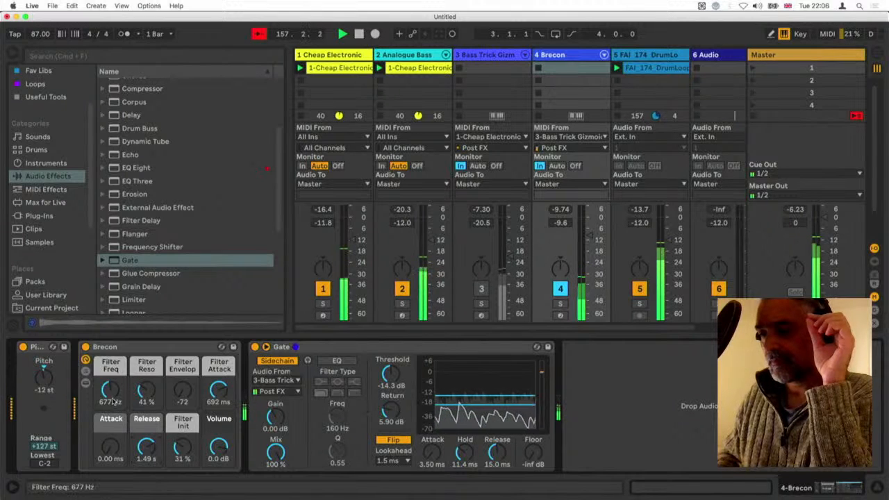
{"action": "left_click_drag", "start_coordinate": [110, 391], "coordinate": [110, 382]}
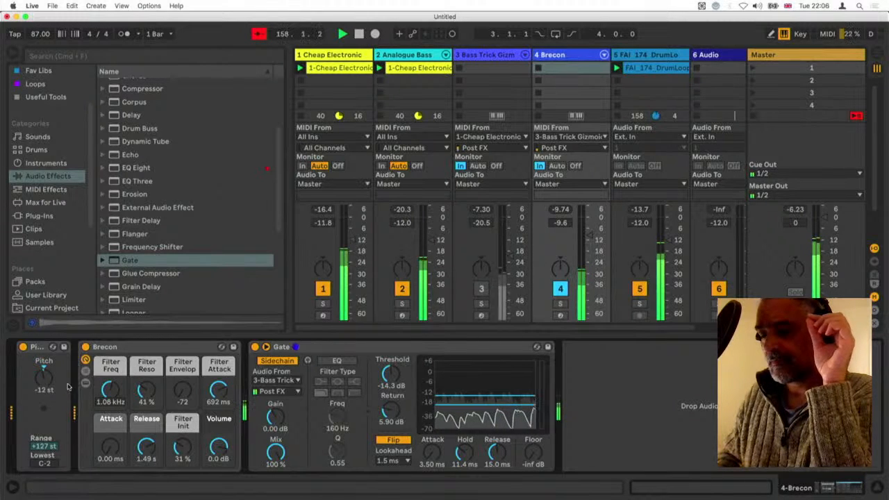
Reactivate the Bass Trick Gizmoid track at -17.0 dB and set the Brecon track's volume to -8.0 dB
{"action": "left_click", "coordinate": [481, 290]}
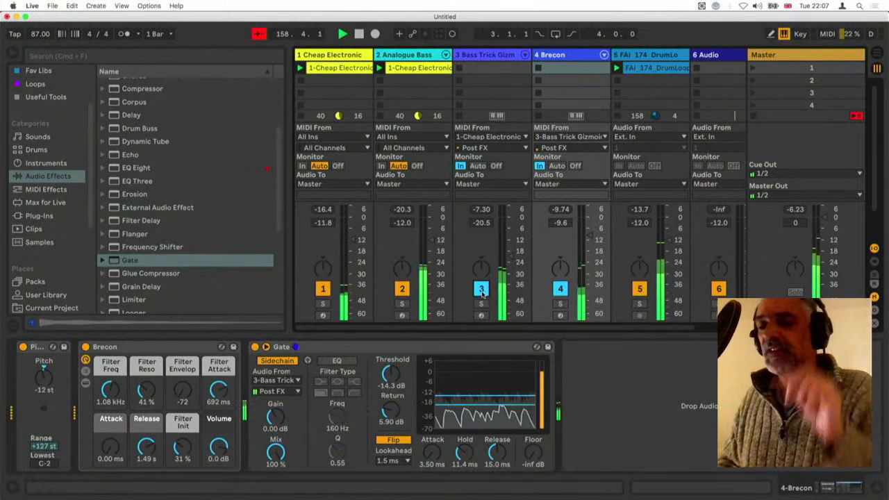
{"action": "left_click_drag", "start_coordinate": [510, 254], "coordinate": [509, 248]}
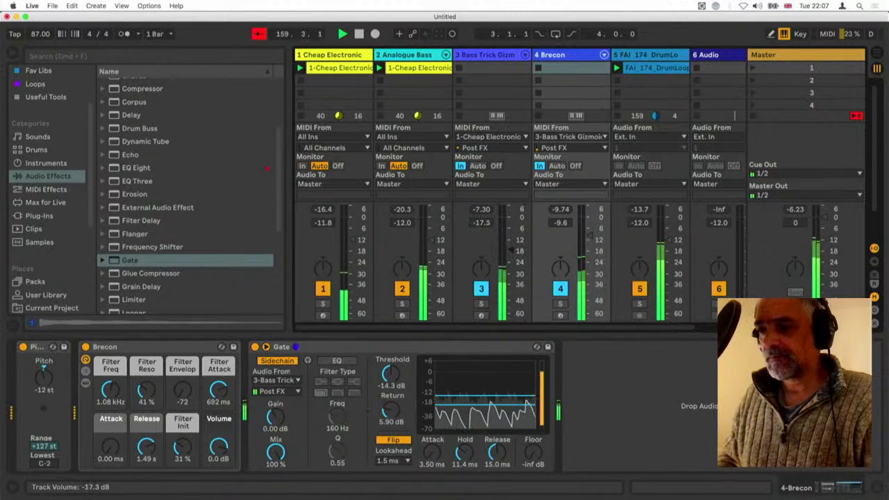
{"action": "left_click_drag", "start_coordinate": [589, 234], "coordinate": [589, 232]}
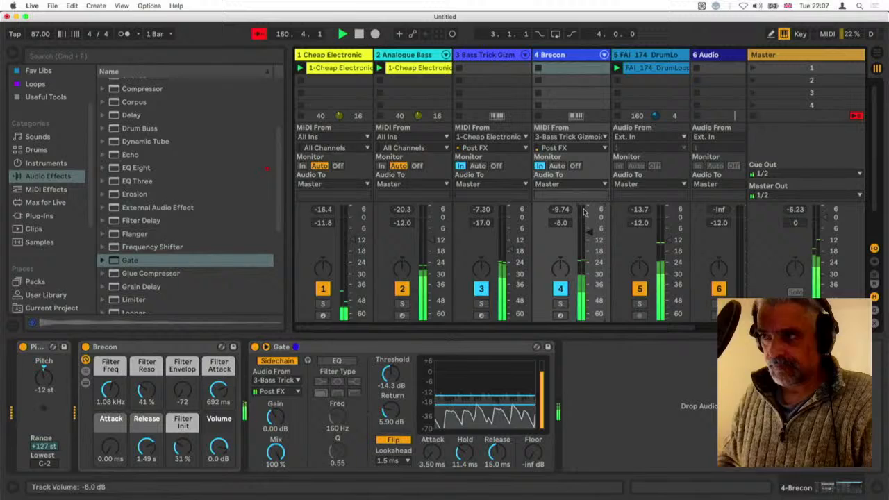
Add the bx_shredspread plug-in from Favorites after Brecon's Gate and deactivate the Bass Trick Gizmoid track
{"action": "left_click", "coordinate": [565, 56]}
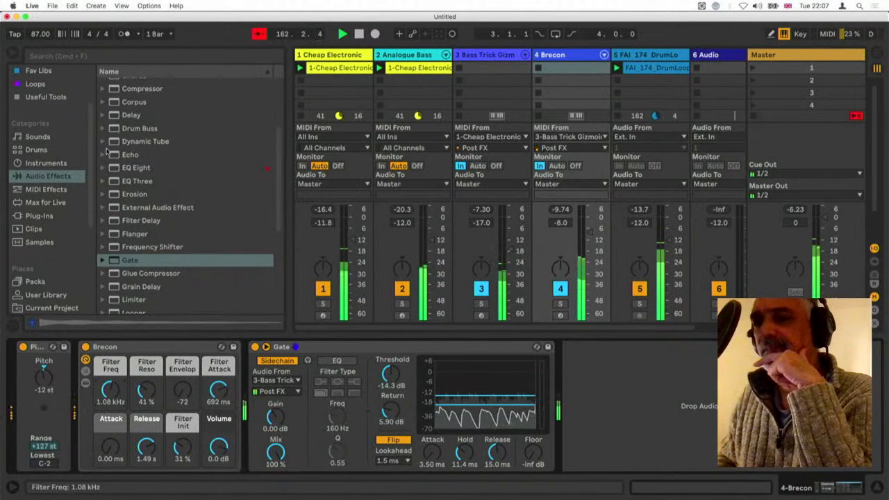
{"action": "scroll", "coordinate": [58, 167], "scroll_direction": "up", "scroll_amount": 3}
{"action": "left_click", "coordinate": [43, 84]}
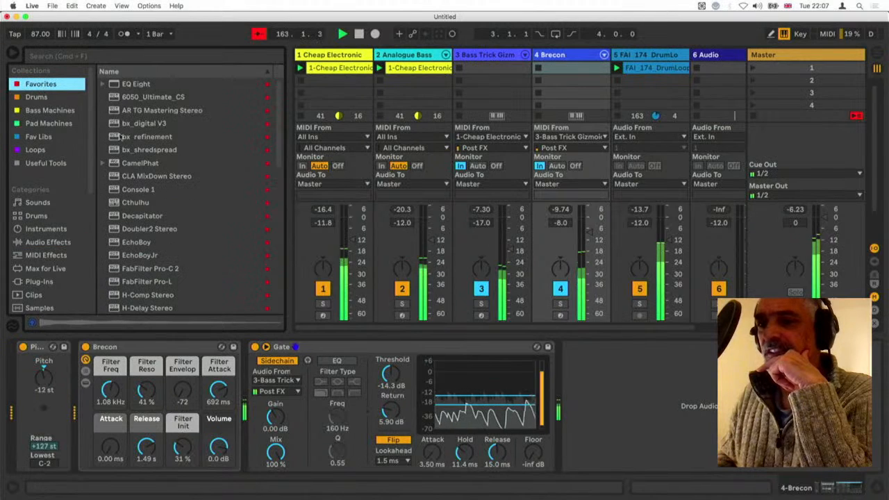
{"action": "left_click_drag", "start_coordinate": [152, 153], "coordinate": [620, 385]}
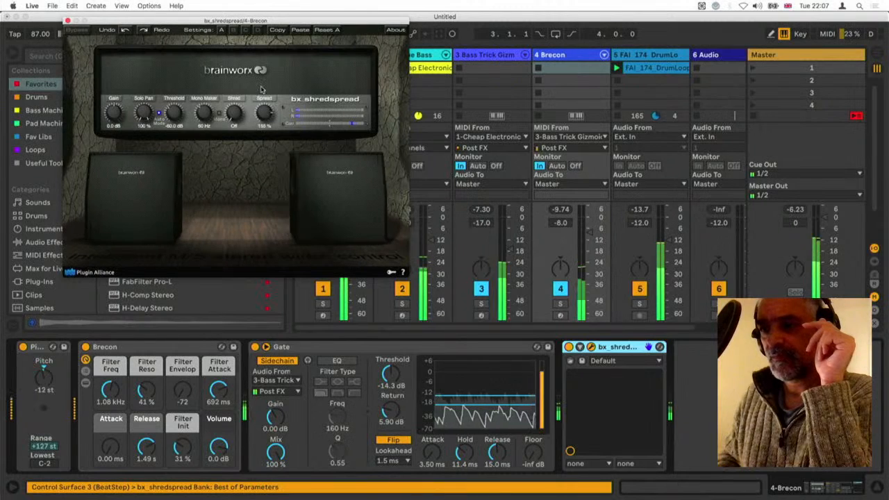
{"action": "left_click", "coordinate": [481, 289]}
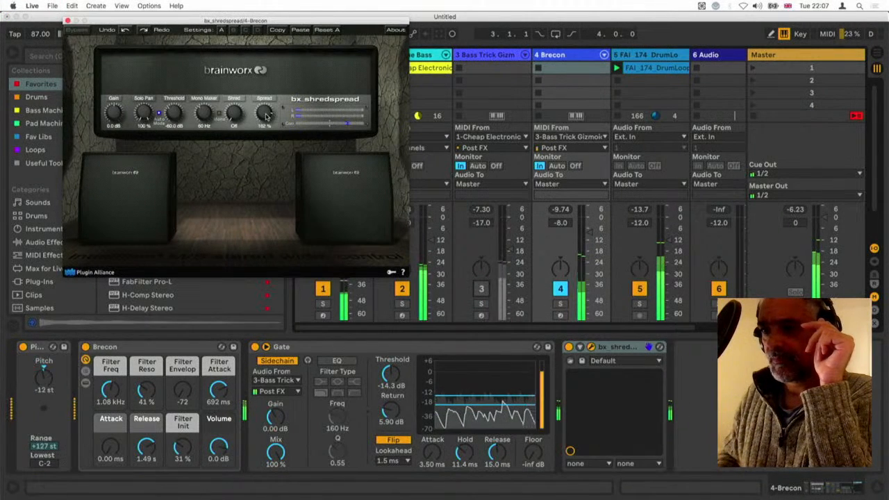
Add PM-Pitch Me between Brecon's Gate and bx_shredspread, detuning its left channel slightly down and its right channel slightly up
{"action": "left_click", "coordinate": [67, 22]}
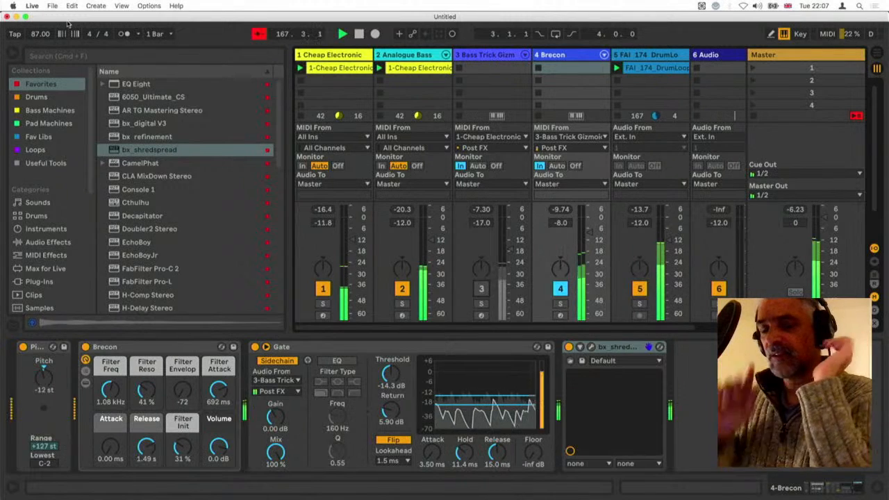
{"action": "scroll", "coordinate": [120, 198], "scroll_direction": "down", "scroll_amount": 10}
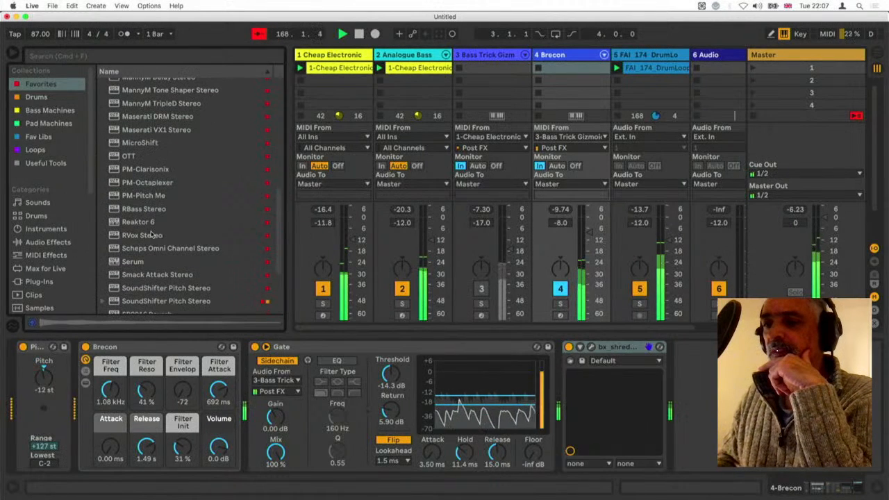
{"action": "left_click_drag", "start_coordinate": [124, 196], "coordinate": [562, 378]}
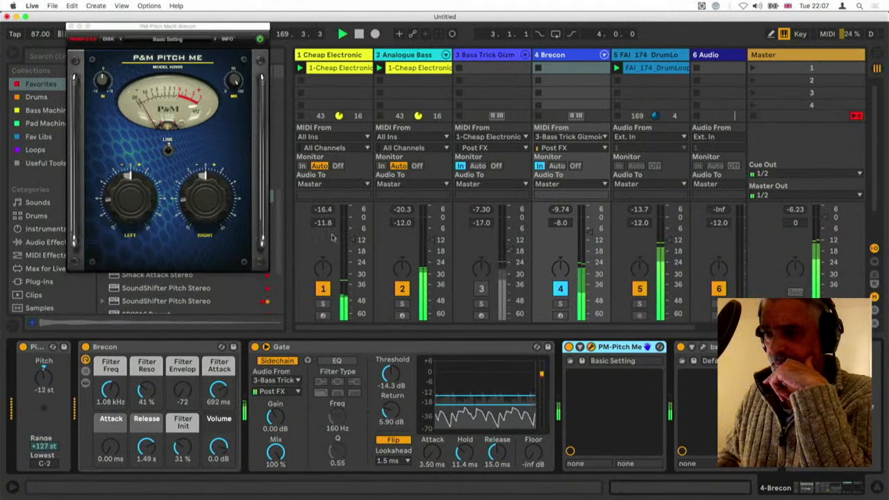
{"action": "left_click_drag", "start_coordinate": [186, 212], "coordinate": [187, 202]}
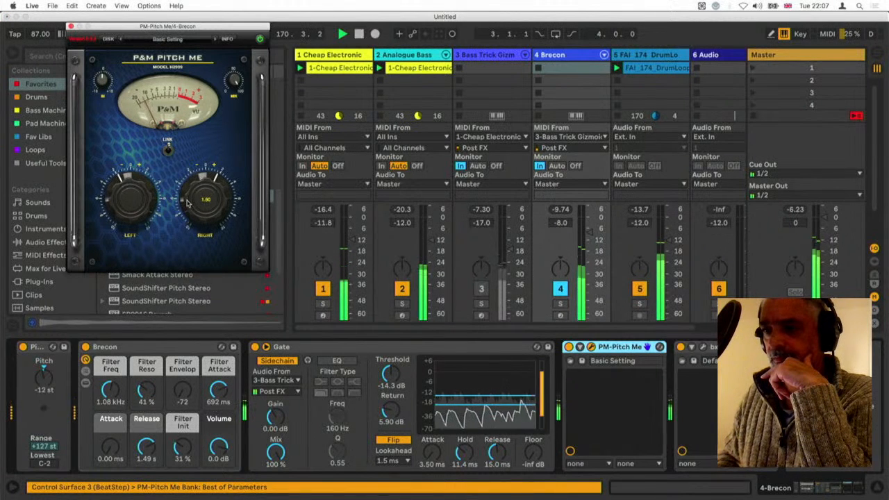
{"action": "left_click", "coordinate": [71, 26]}
Reactivate the Bass Trick Gizmoid track and set the Brecon track's volume to -17.3 dB
{"action": "left_click", "coordinate": [481, 289]}
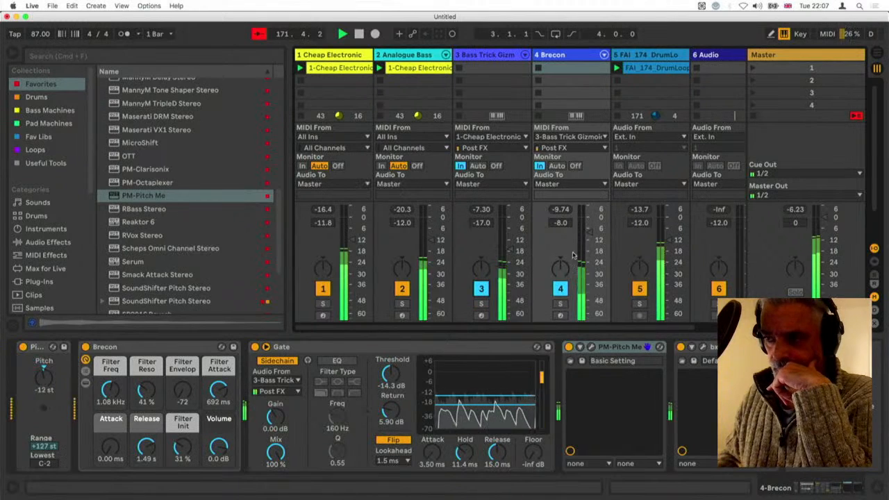
{"action": "left_click_drag", "start_coordinate": [589, 233], "coordinate": [592, 250]}
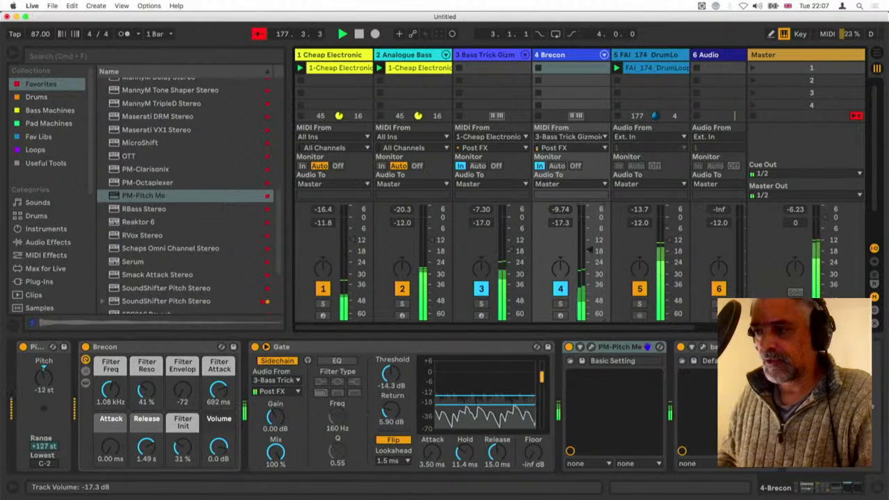
Solo the Cheap Electronic Piano track and compare its Chord's Shift 1 at +15 st and +3 st, settling on +3 st
{"action": "left_click", "coordinate": [330, 56]}
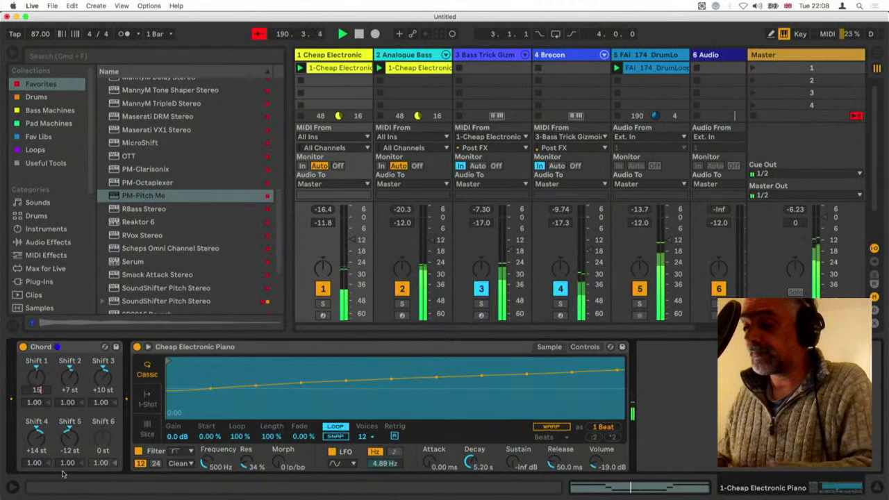
{"action": "key", "text": "Return"}
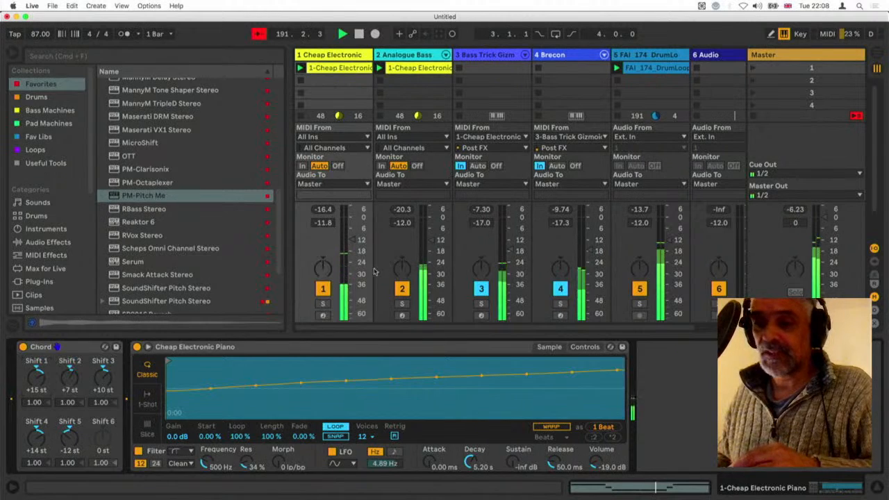
{"action": "left_click", "coordinate": [323, 303]}
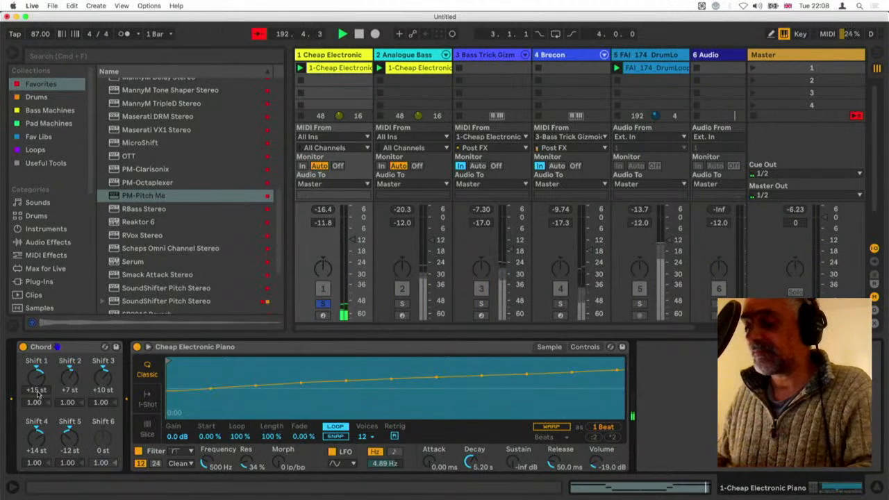
{"action": "left_click_drag", "start_coordinate": [38, 394], "coordinate": [38, 410]}
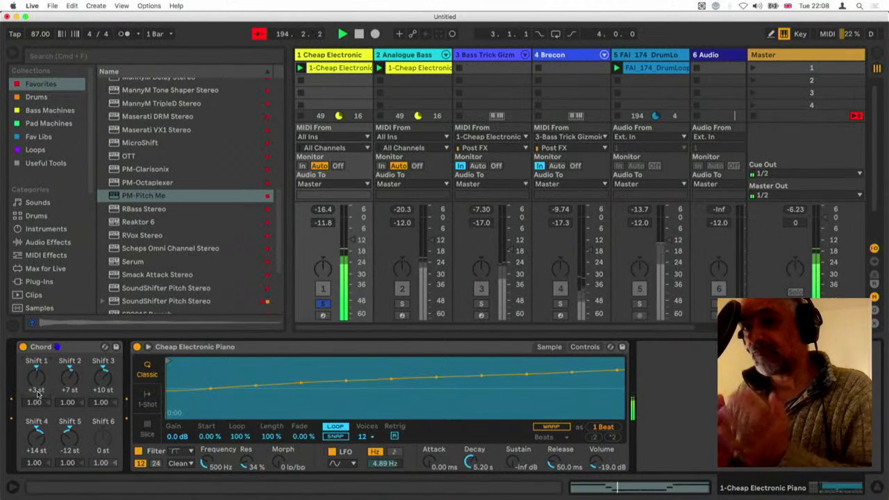
{"action": "type", "text": "15"}
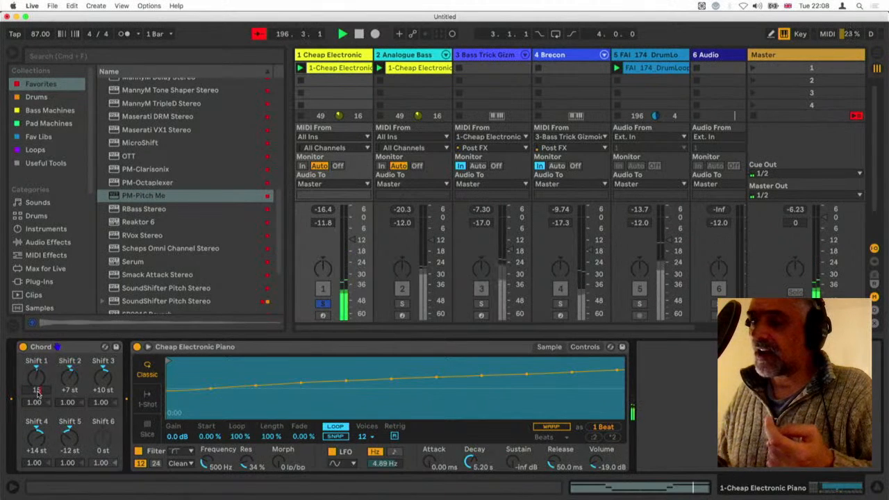
{"action": "key", "text": "Return"}
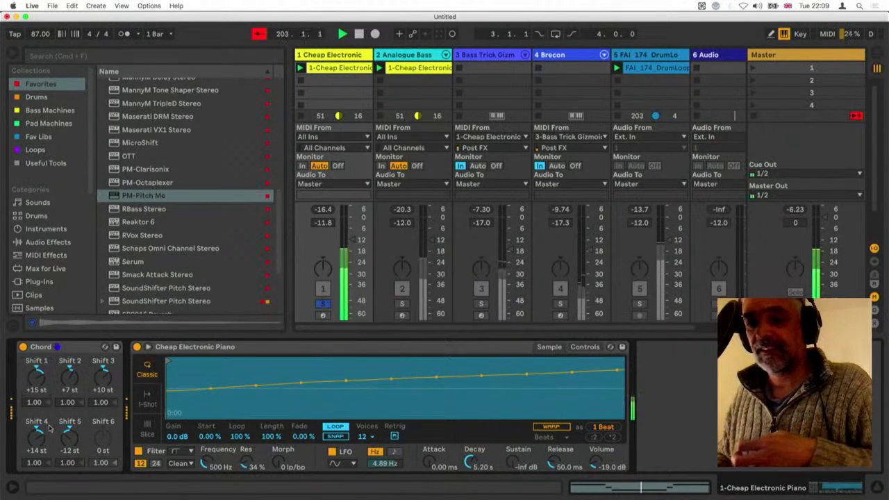
{"action": "left_click_drag", "start_coordinate": [38, 382], "coordinate": [38, 399]}
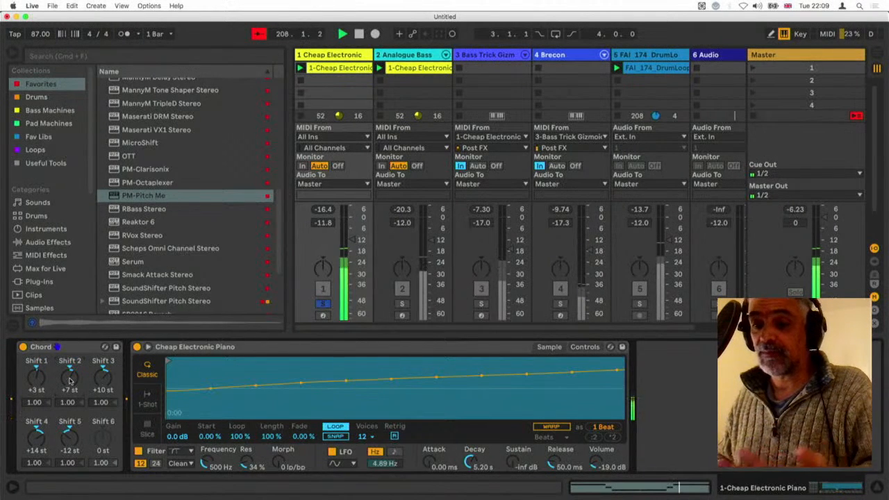
Set Chord's Shift 2 to +19 st and display its Shift2 envelope in the 1-Cheap Electronic clip
{"action": "type", "text": "19"}
{"action": "key", "text": "Return"}
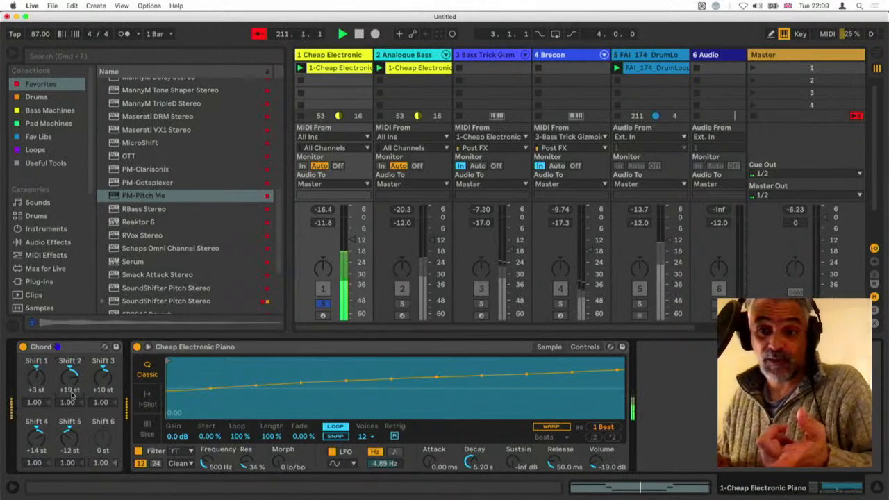
{"action": "double_click", "coordinate": [333, 68]}
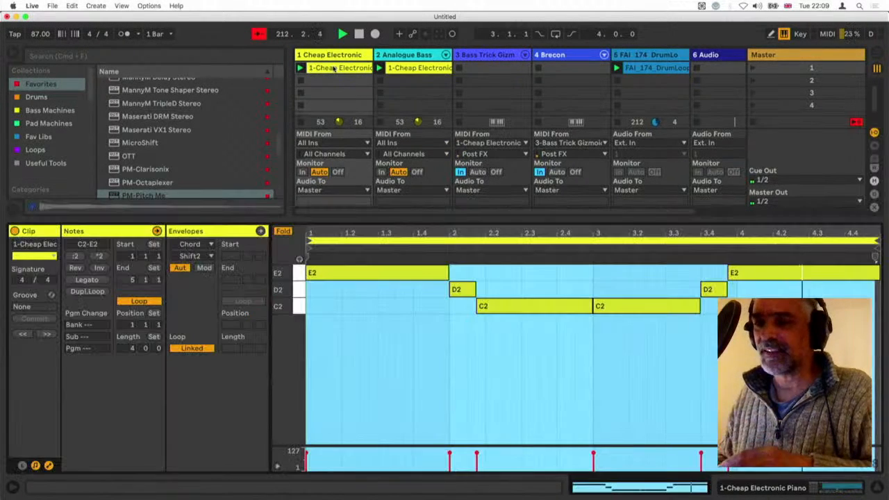
{"action": "left_click", "coordinate": [209, 239]}
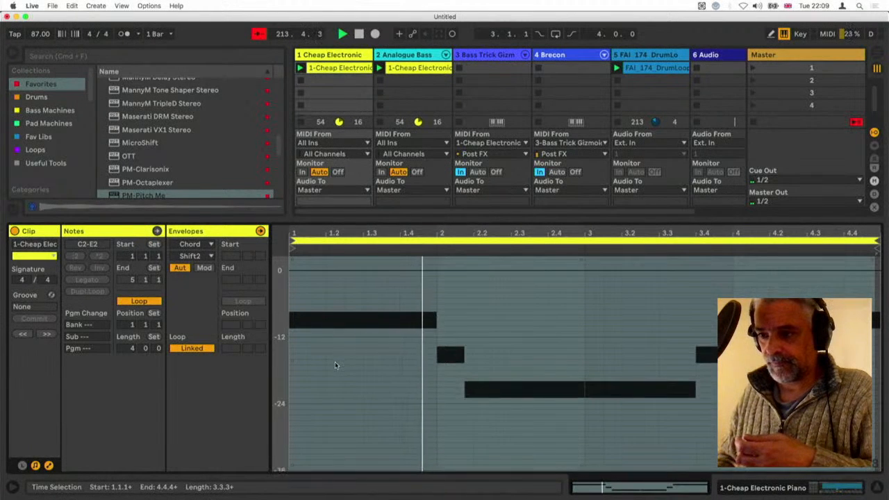
{"action": "scroll", "coordinate": [334, 366], "scroll_direction": "up", "scroll_amount": 3}
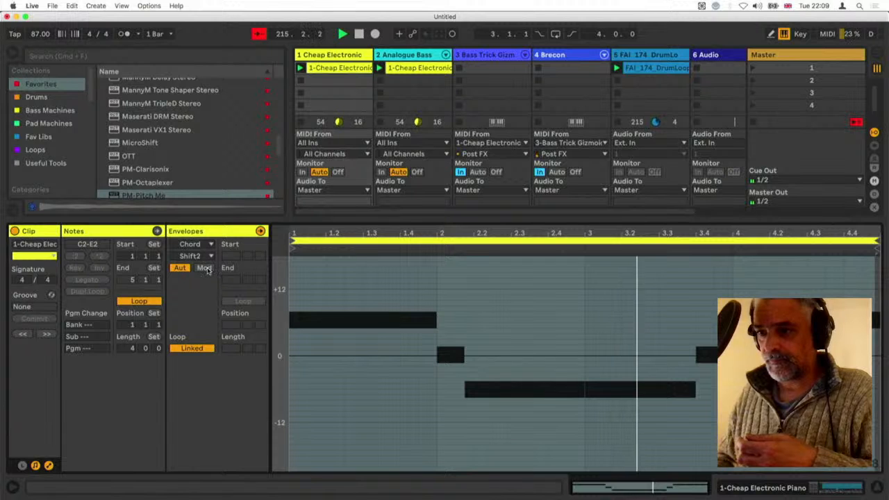
{"action": "key", "text": "shift+Tab"}
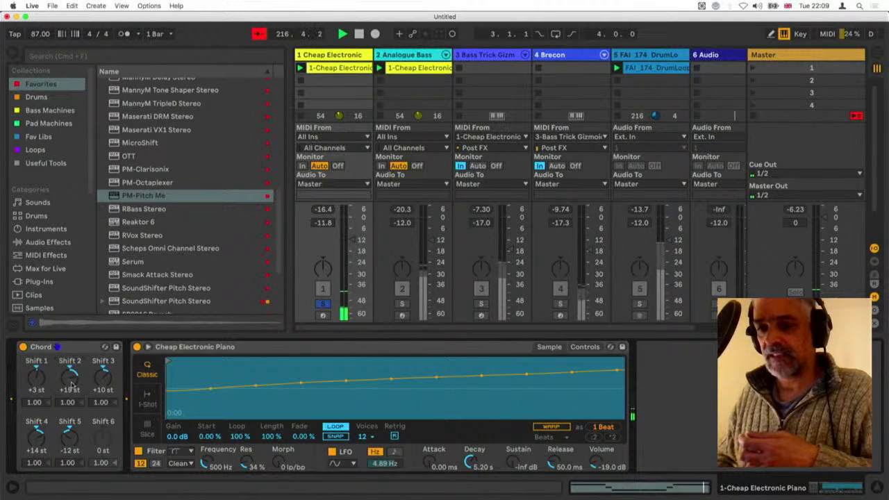
{"action": "left_click", "coordinate": [345, 74]}
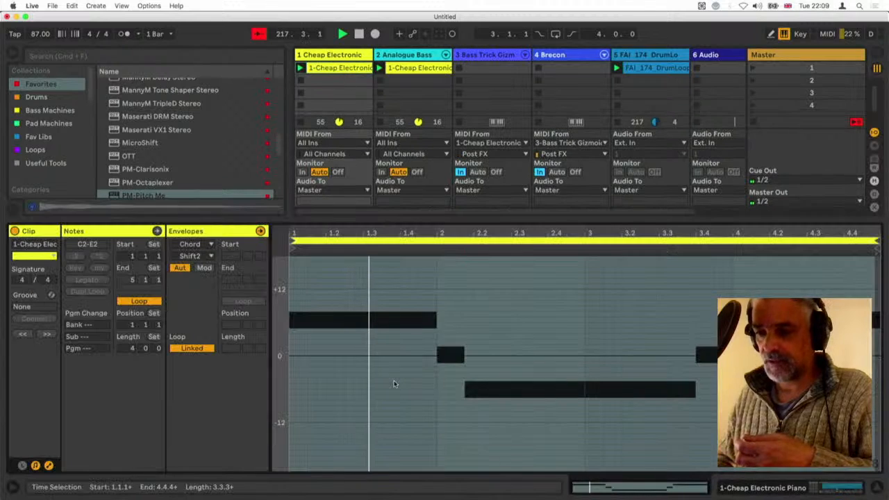
{"action": "scroll", "coordinate": [423, 345], "scroll_direction": "up", "scroll_amount": 1}
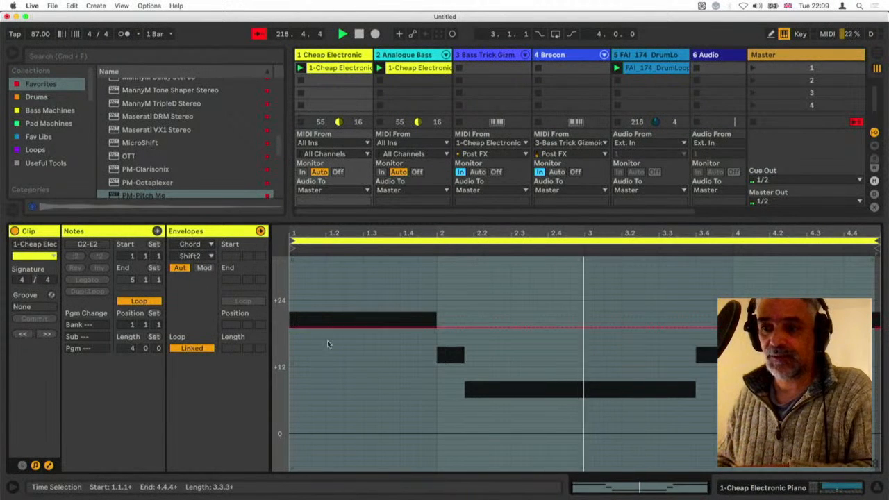
Shape the clip's Shift2 envelope at +7 st, raised to +19 st over the first C2 note and briefly before bar 4, and play it
{"action": "left_click_drag", "start_coordinate": [383, 337], "coordinate": [383, 404]}
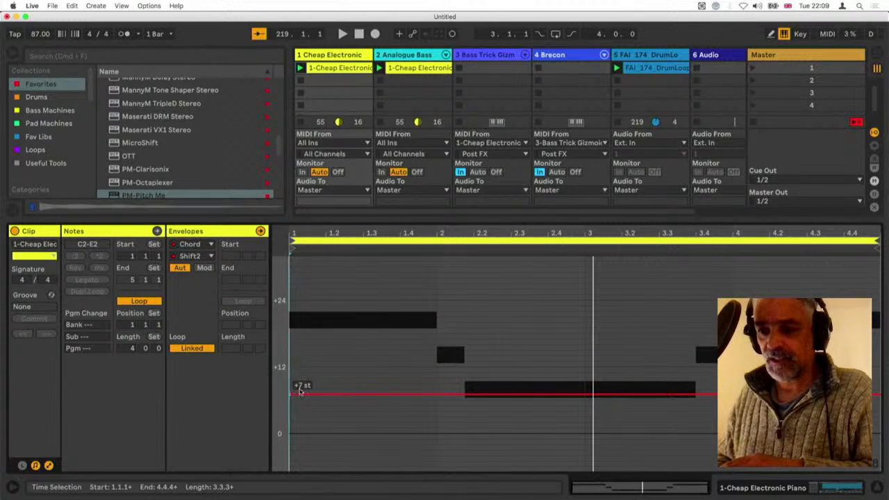
{"action": "key", "text": "space"}
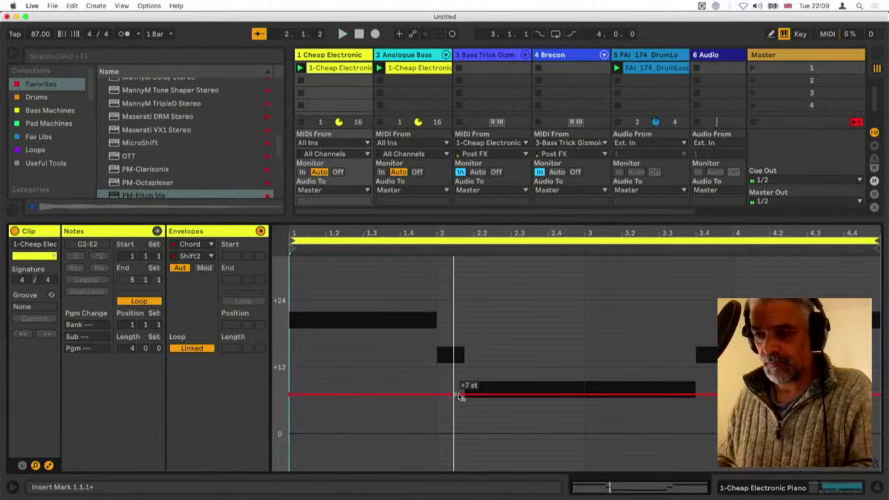
{"action": "left_click_drag", "start_coordinate": [465, 397], "coordinate": [464, 327]}
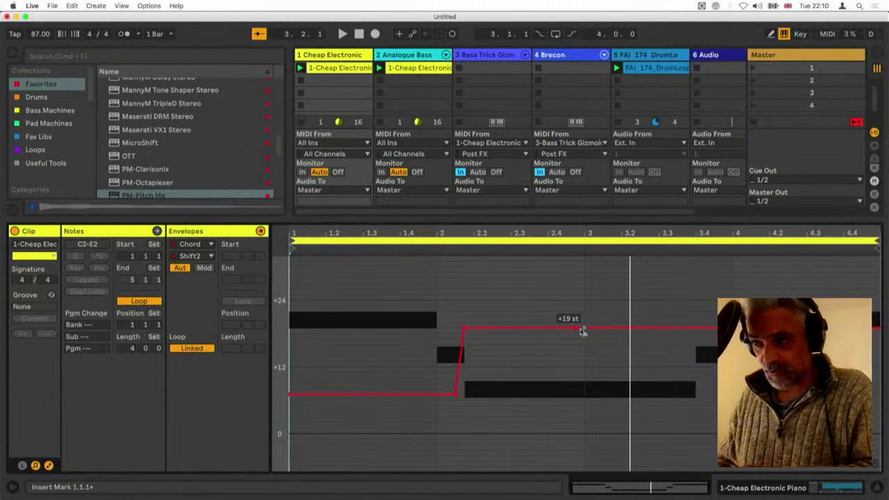
{"action": "left_click_drag", "start_coordinate": [587, 329], "coordinate": [584, 394]}
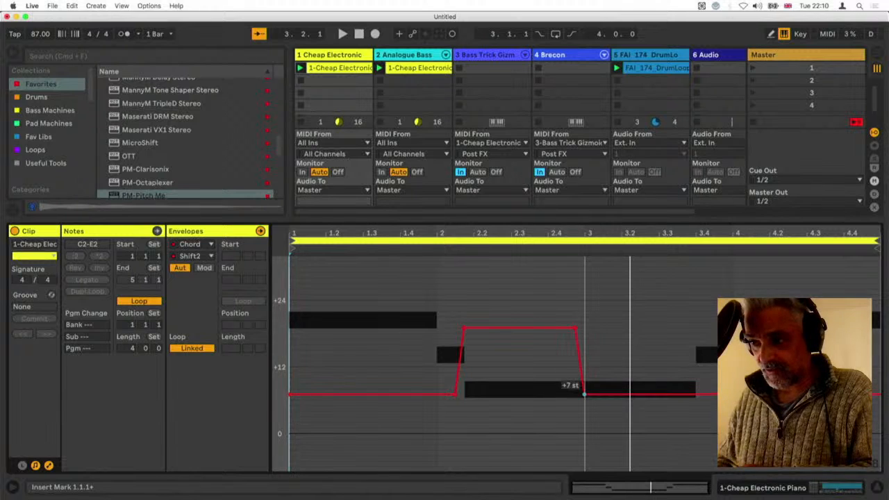
{"action": "key", "text": "space"}
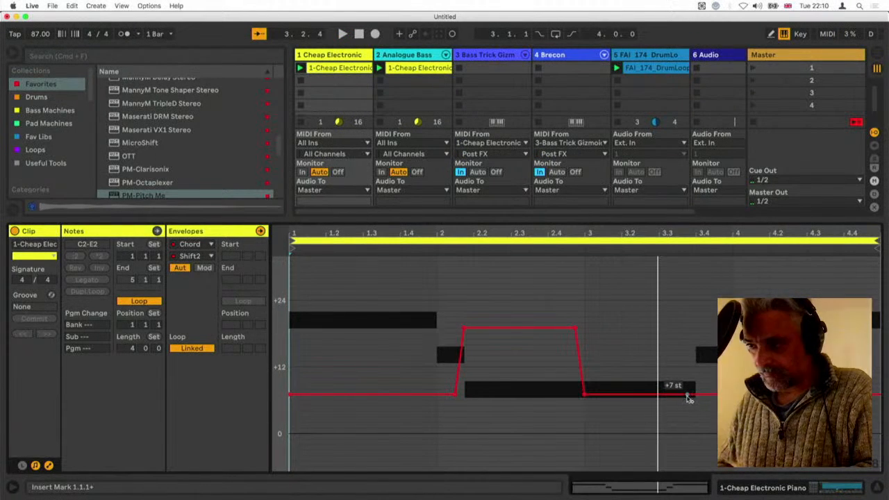
{"action": "left_click_drag", "start_coordinate": [693, 398], "coordinate": [683, 331]}
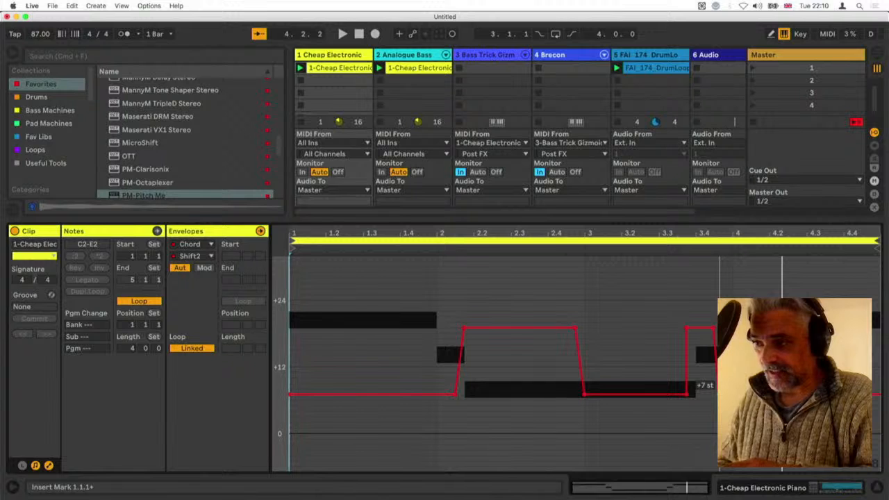
{"action": "key", "text": "space"}
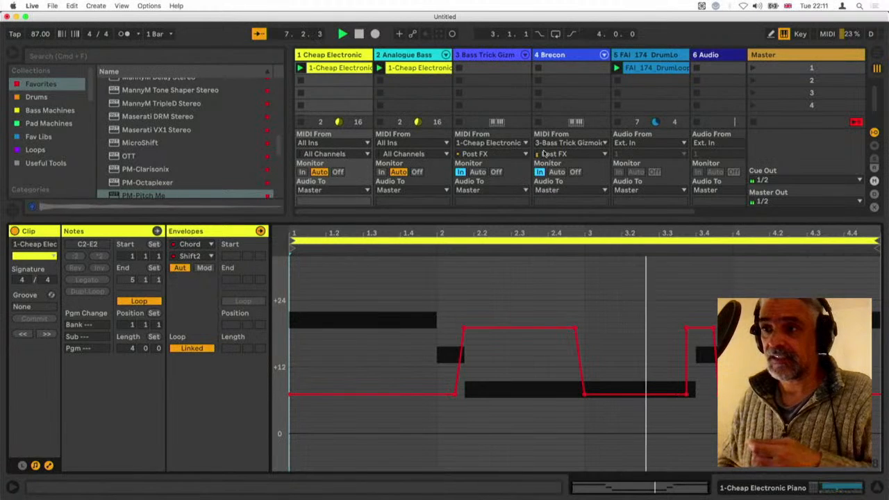
Return to the Cheap Electronic Piano track's devices and unsolo the track
{"action": "left_click", "coordinate": [350, 56]}
{"action": "double_click", "coordinate": [350, 56]}
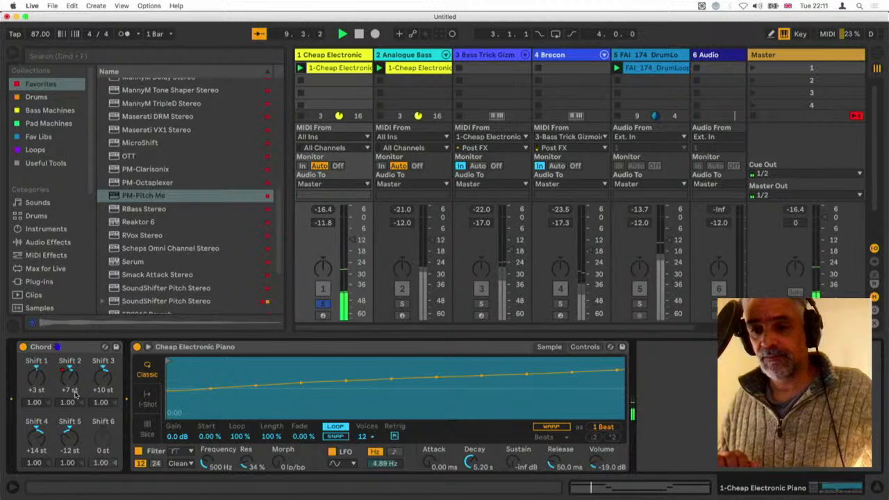
{"action": "left_click_drag", "start_coordinate": [75, 394], "coordinate": [81, 404]}
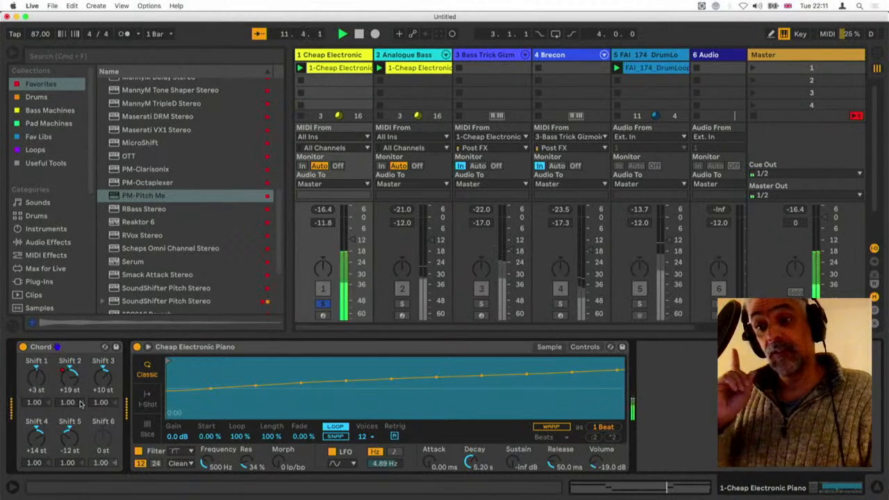
{"action": "left_click", "coordinate": [324, 304]}
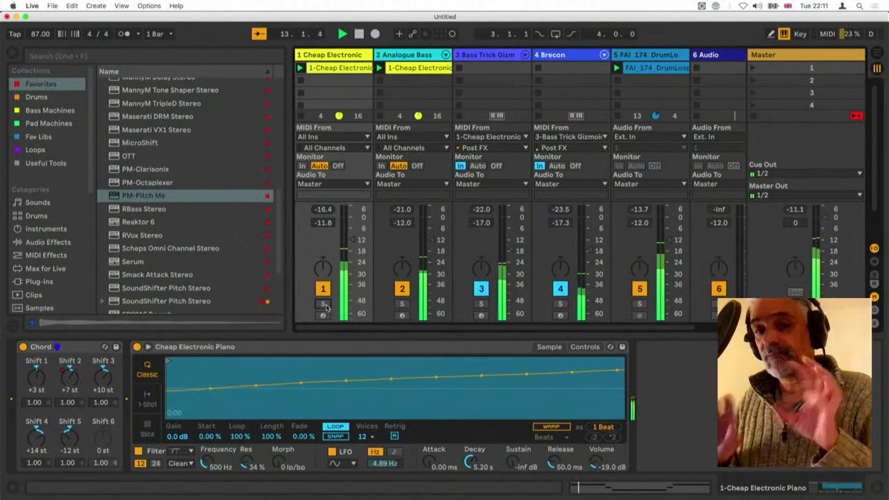